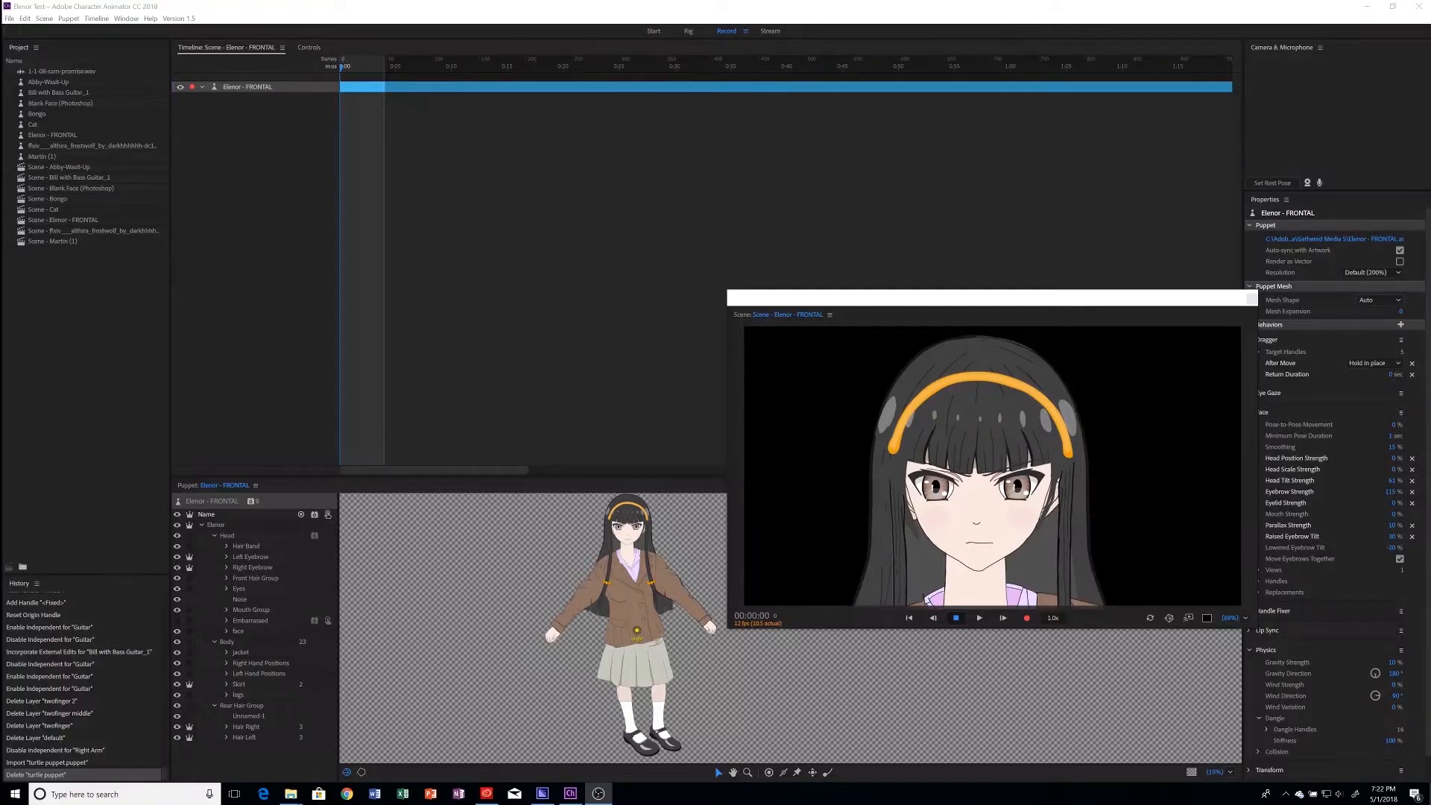
Step: Import turtle puppet.puppet from the Downloads folder and create a new scene from it
click(9, 18)
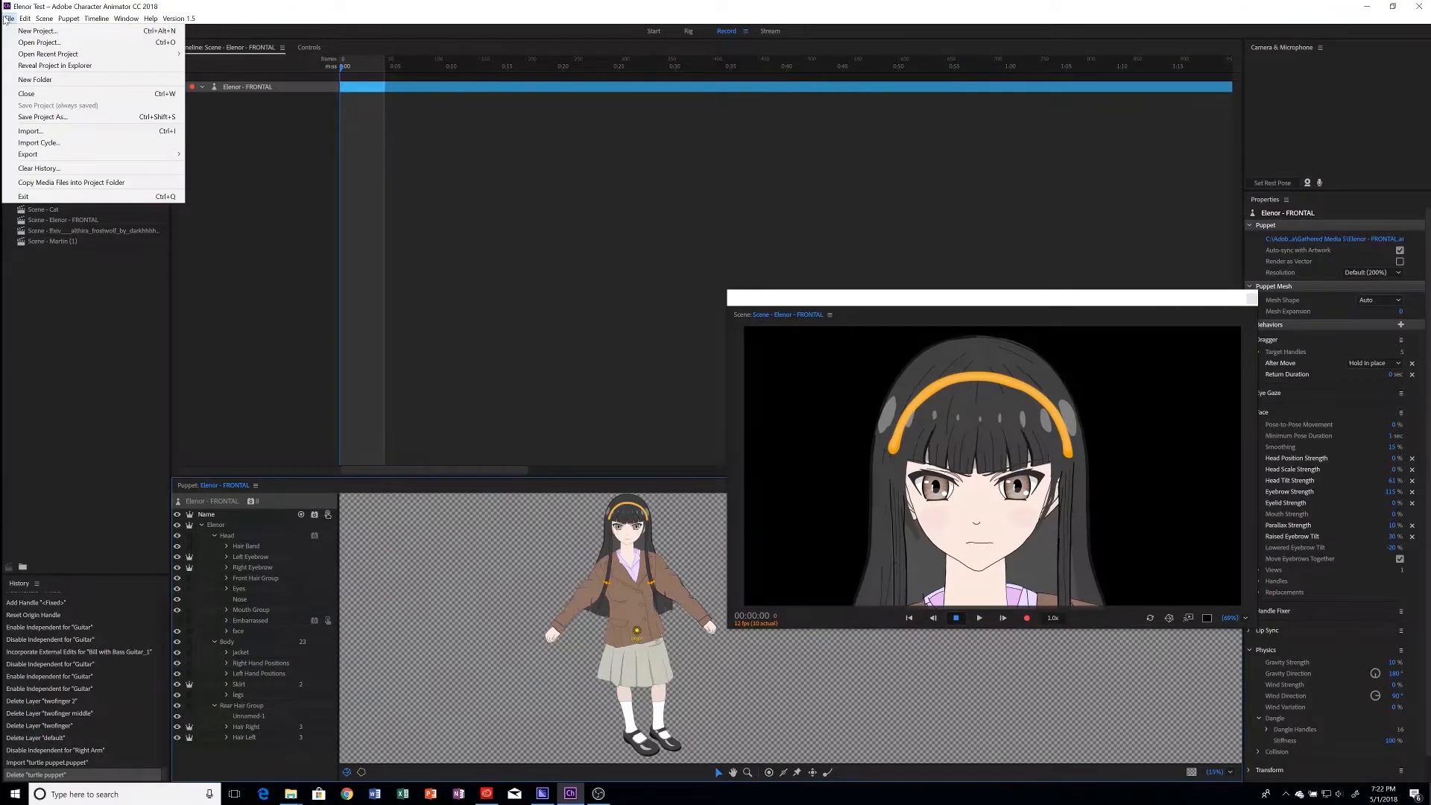
click(56, 132)
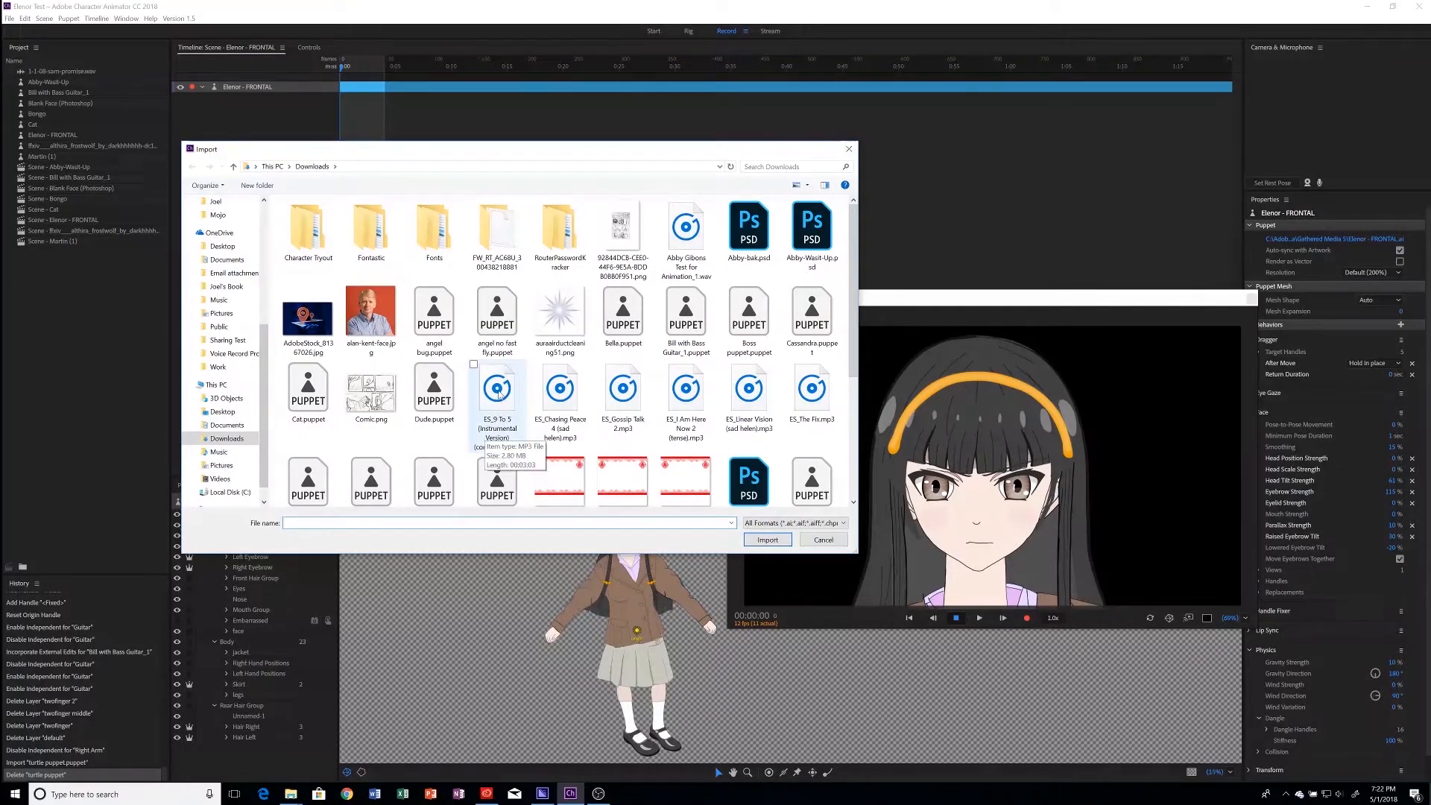
text(t)
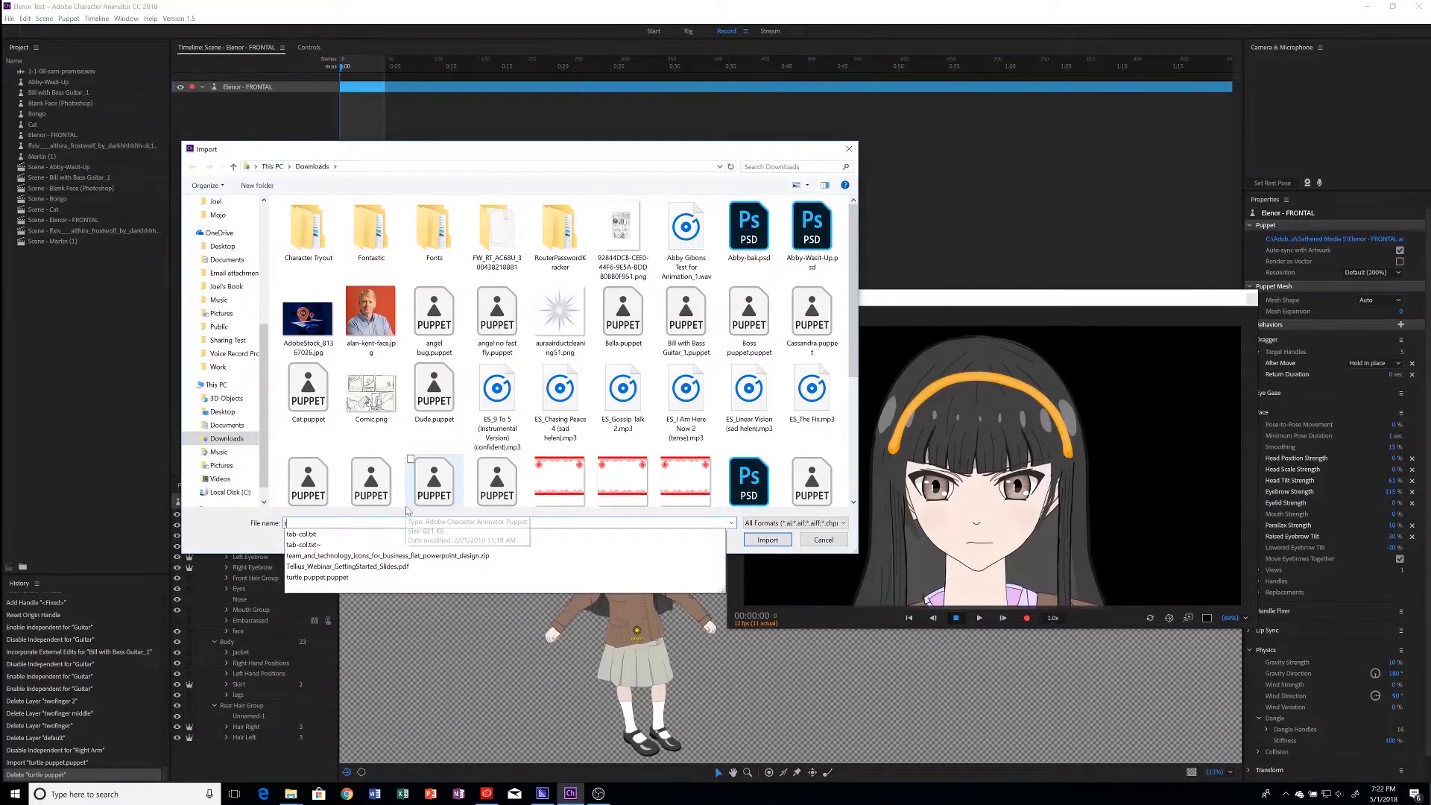
click(335, 578)
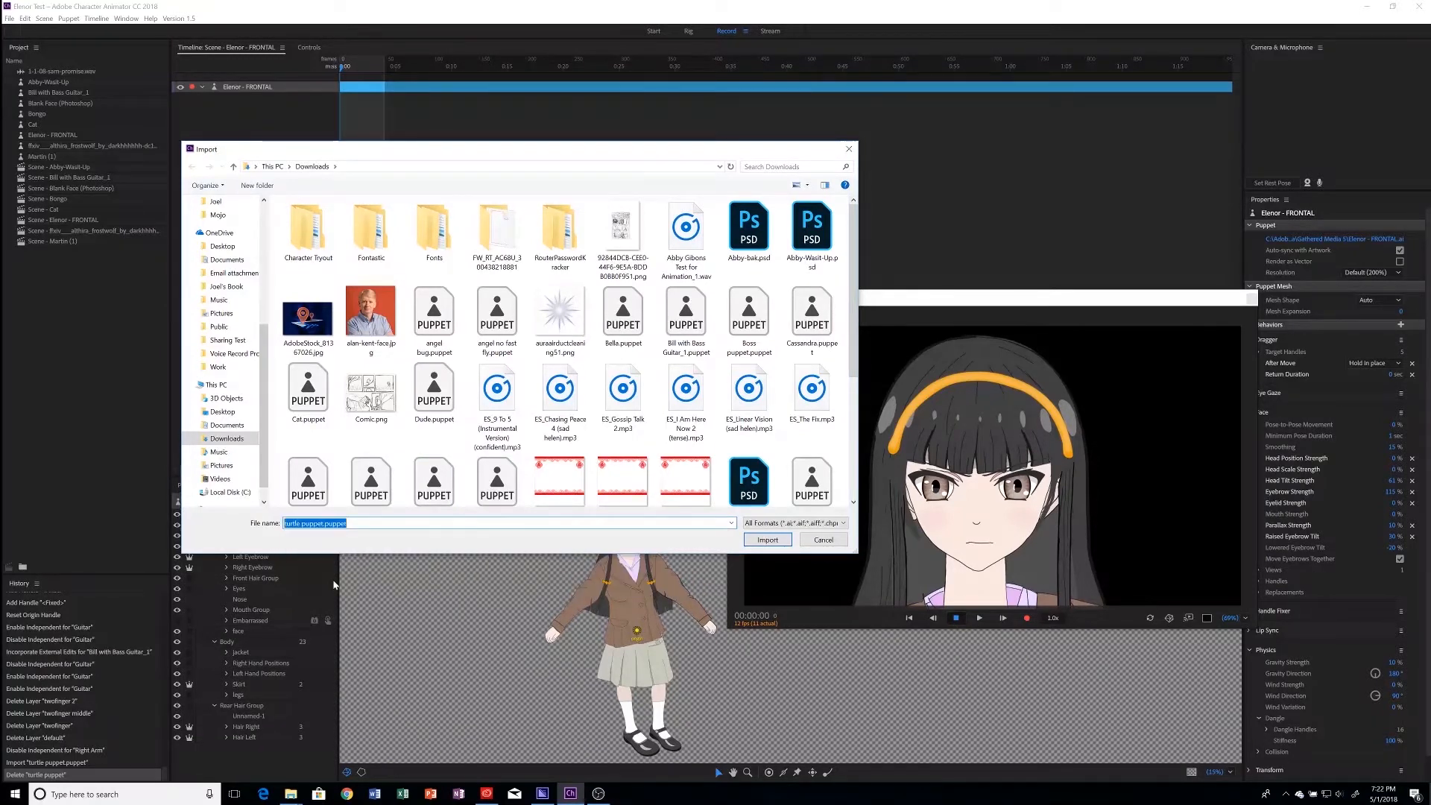
click(768, 540)
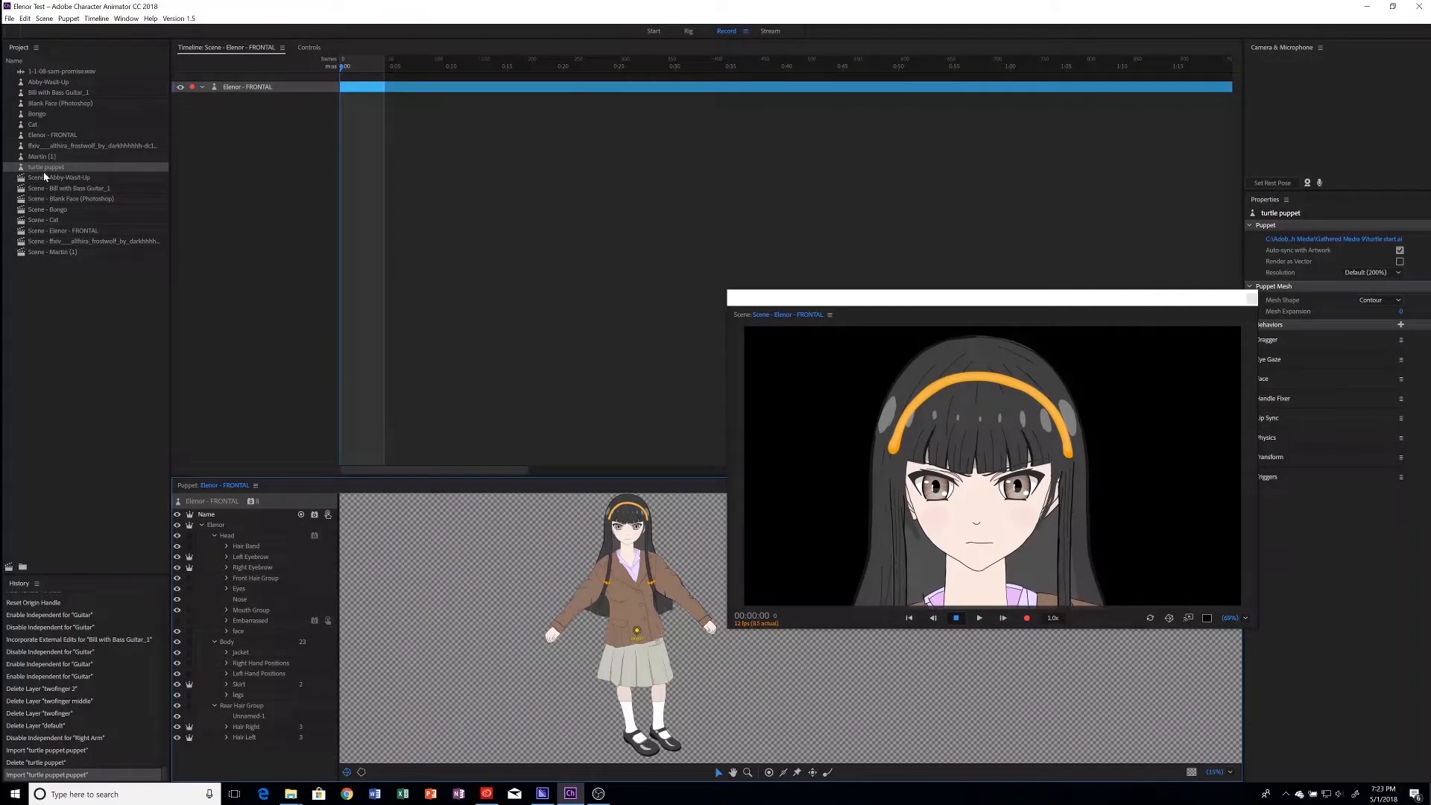
click(10, 568)
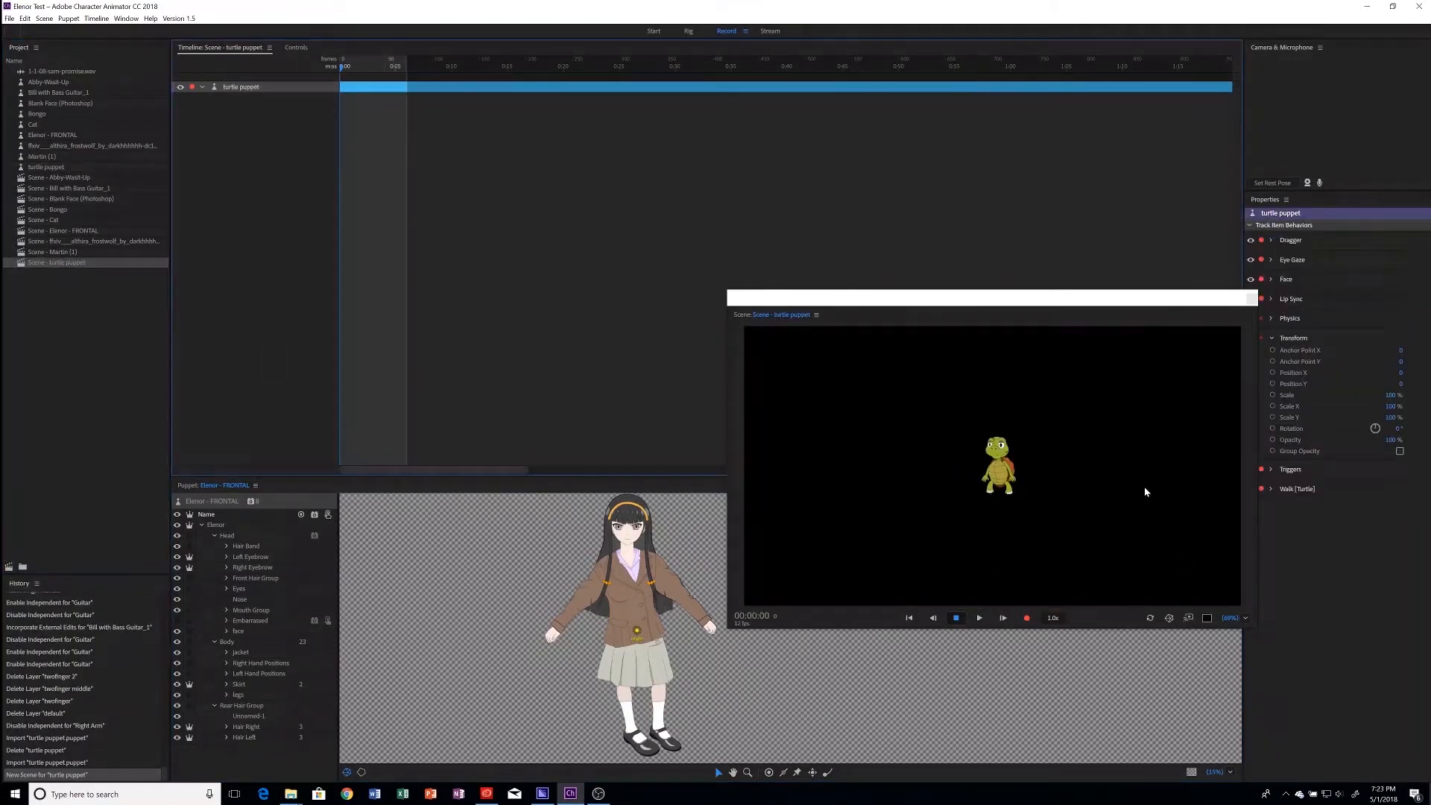
Step: Shift the floating scene view, arm the turtle's Scale parameter and raise Scale to about 413%
drag(1119, 301, 1099, 303)
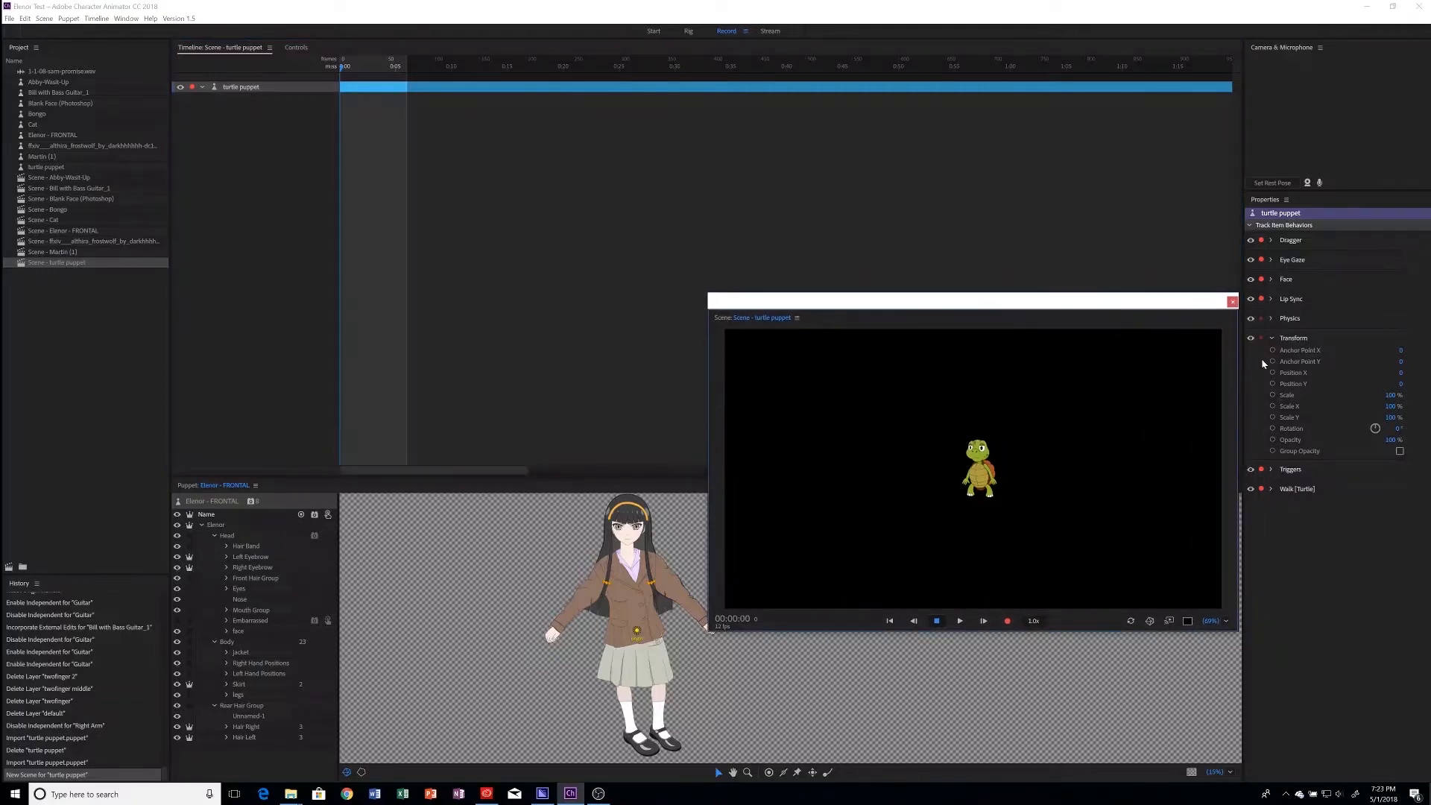
click(1273, 395)
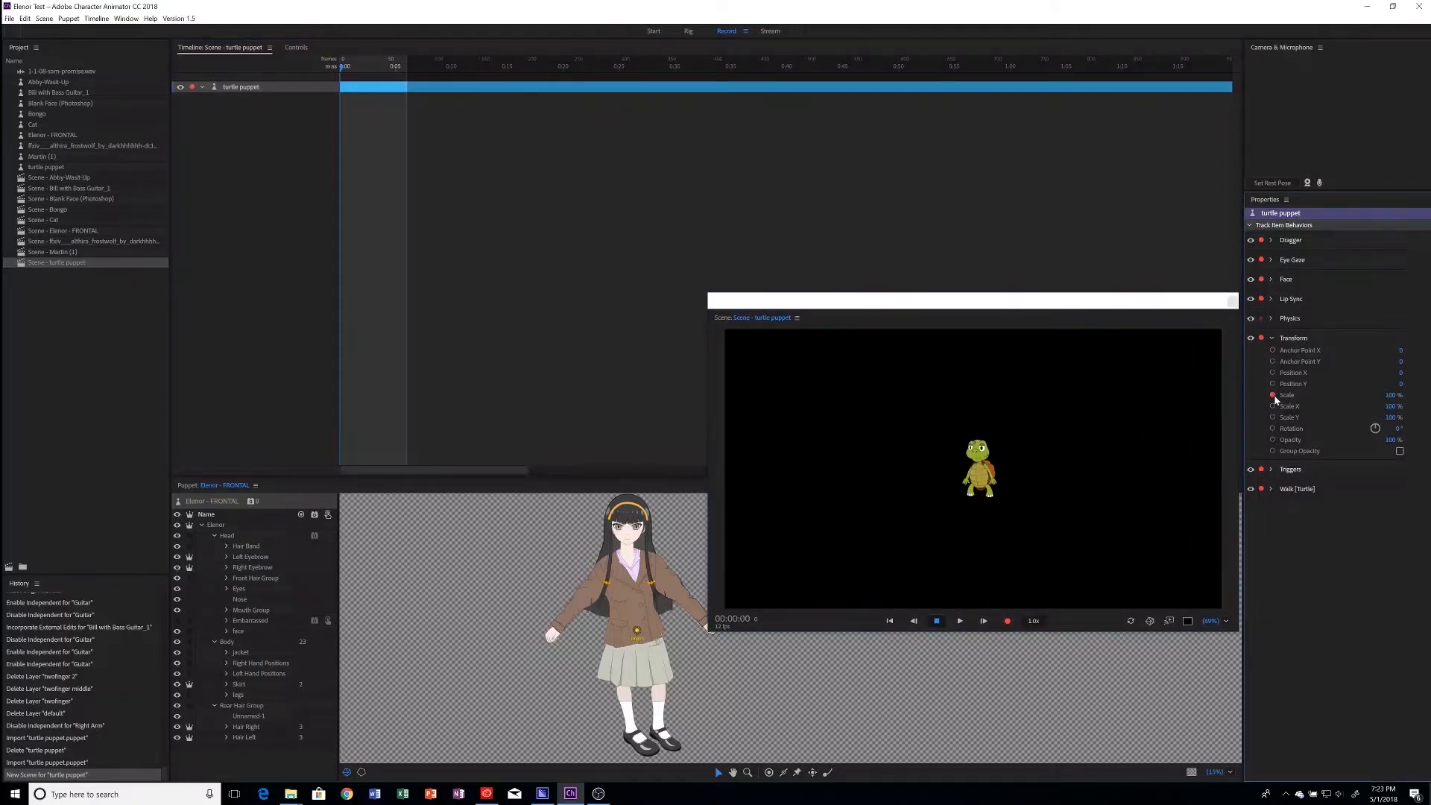
drag(1390, 395, 1394, 219)
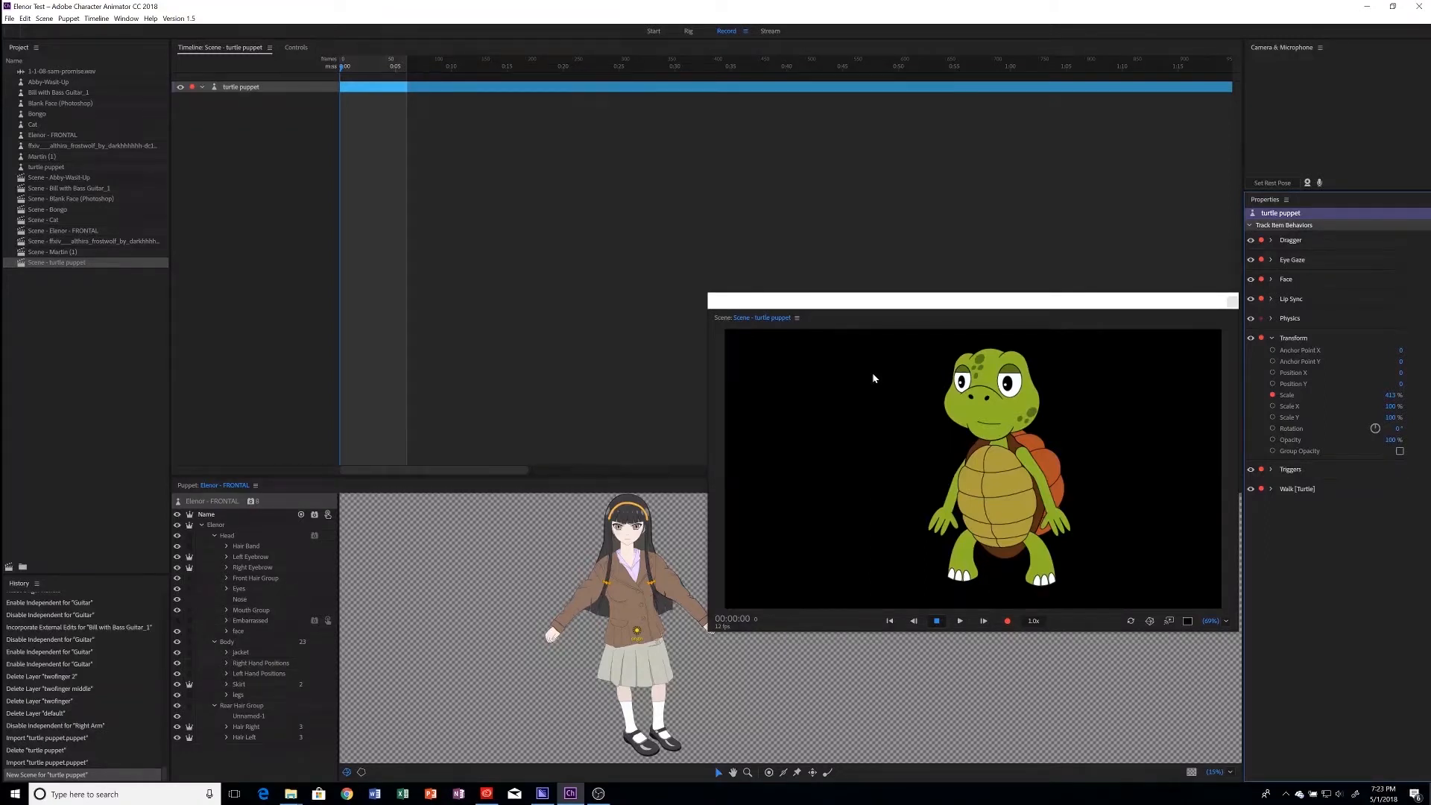
Step: Test the turtle's walk behavior by making it walk left and right across the scene
key(Left)
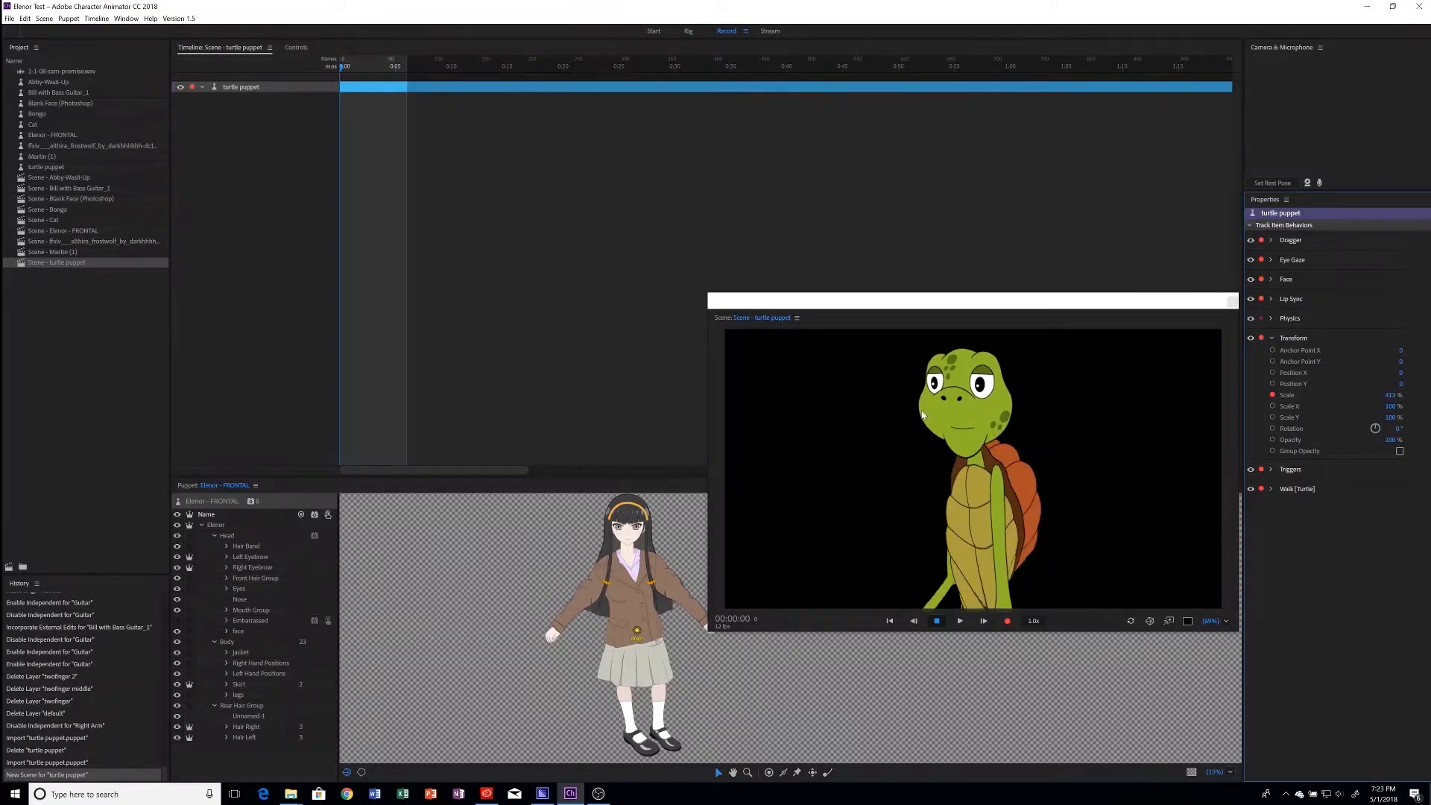
key(Right)
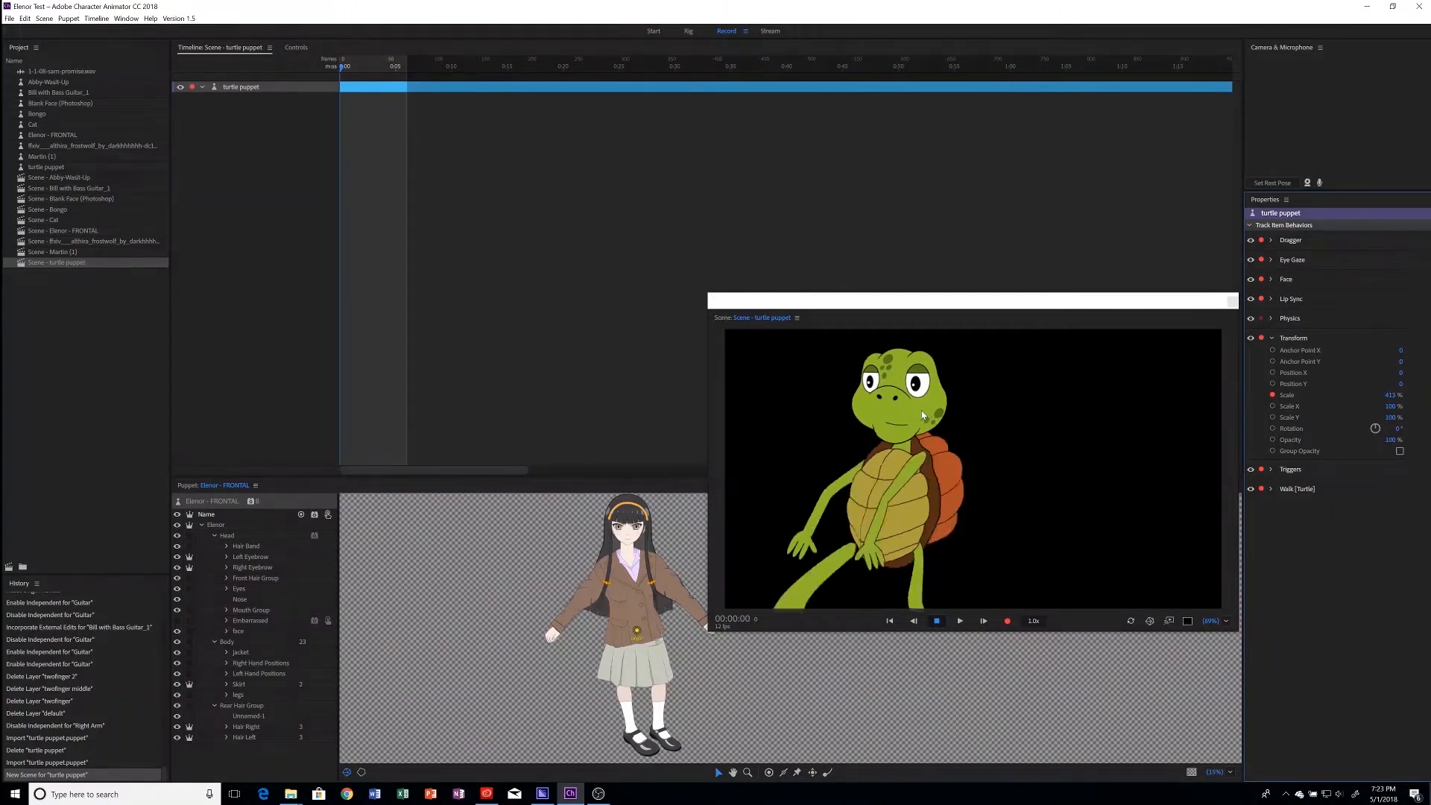
key(Left)
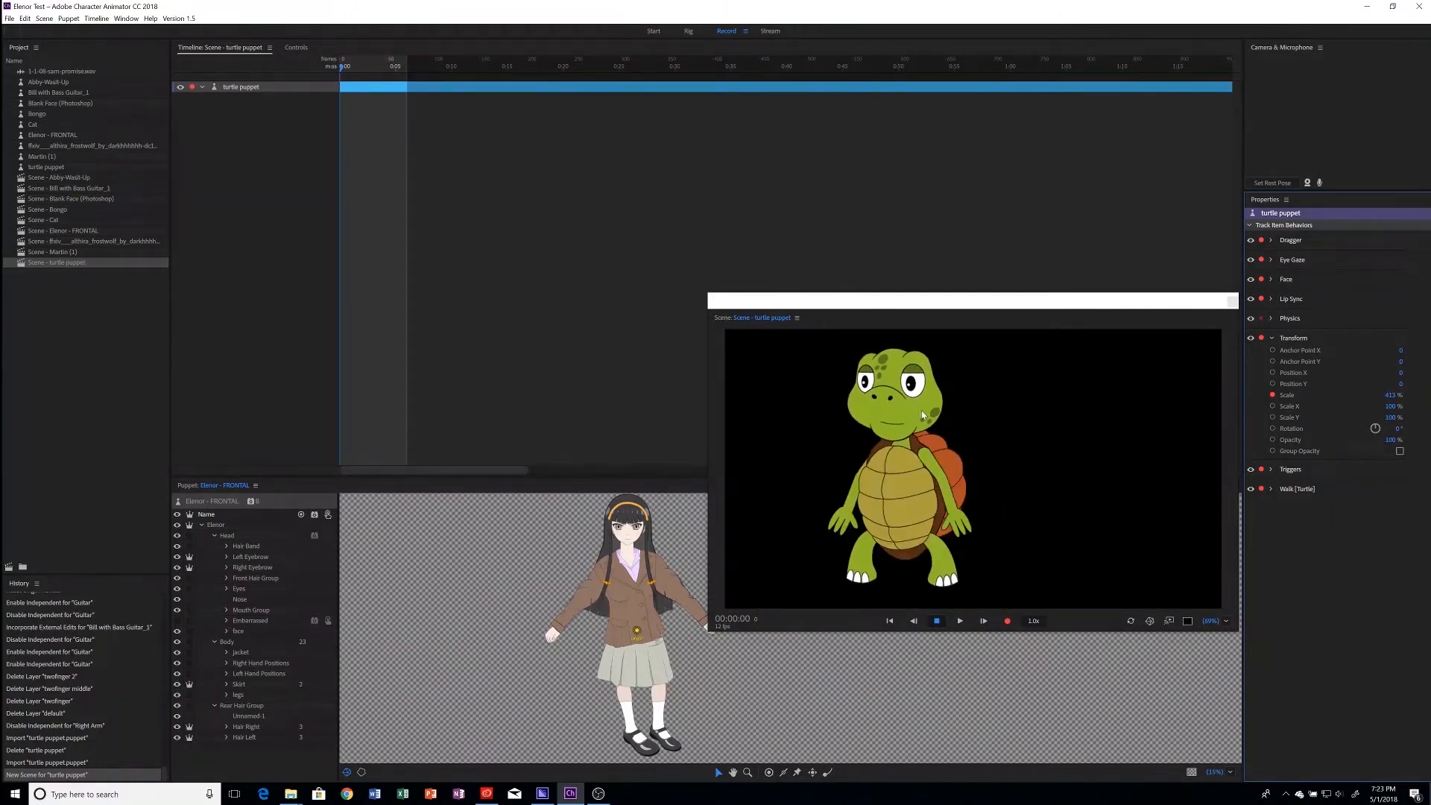
key(Right)
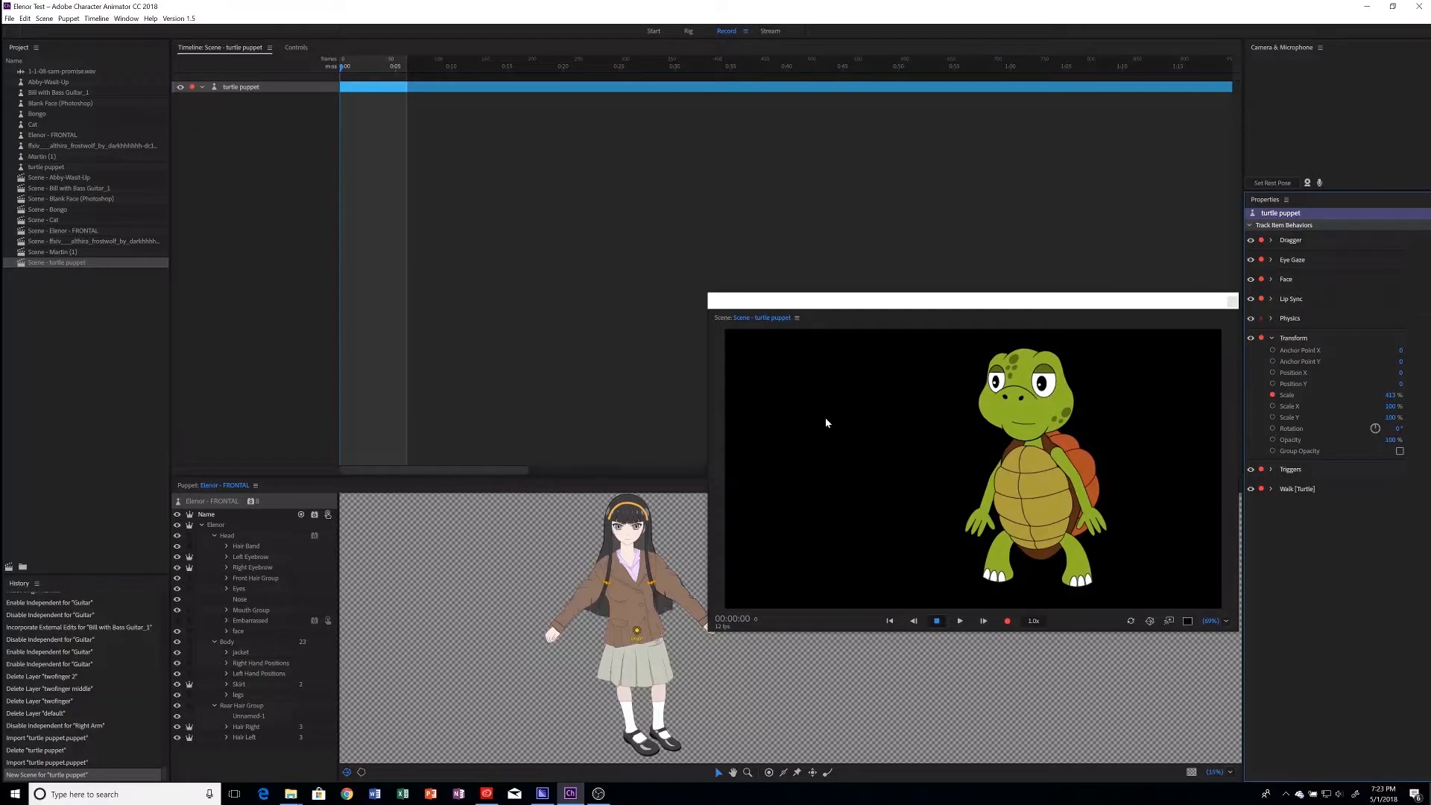
Step: Open the turtle puppet in the Rig workspace and make the Turtle group independent
double_click(239, 87)
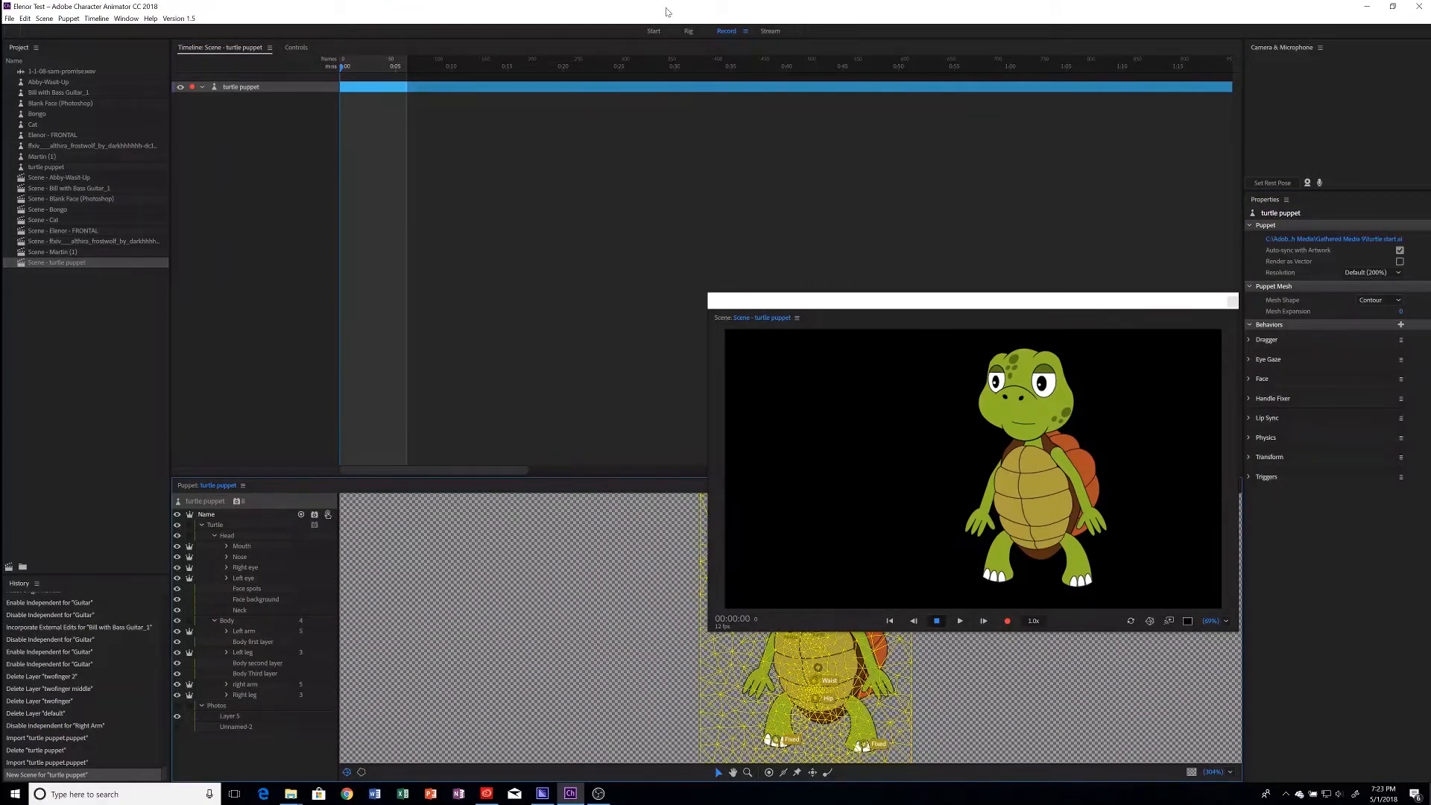
click(688, 31)
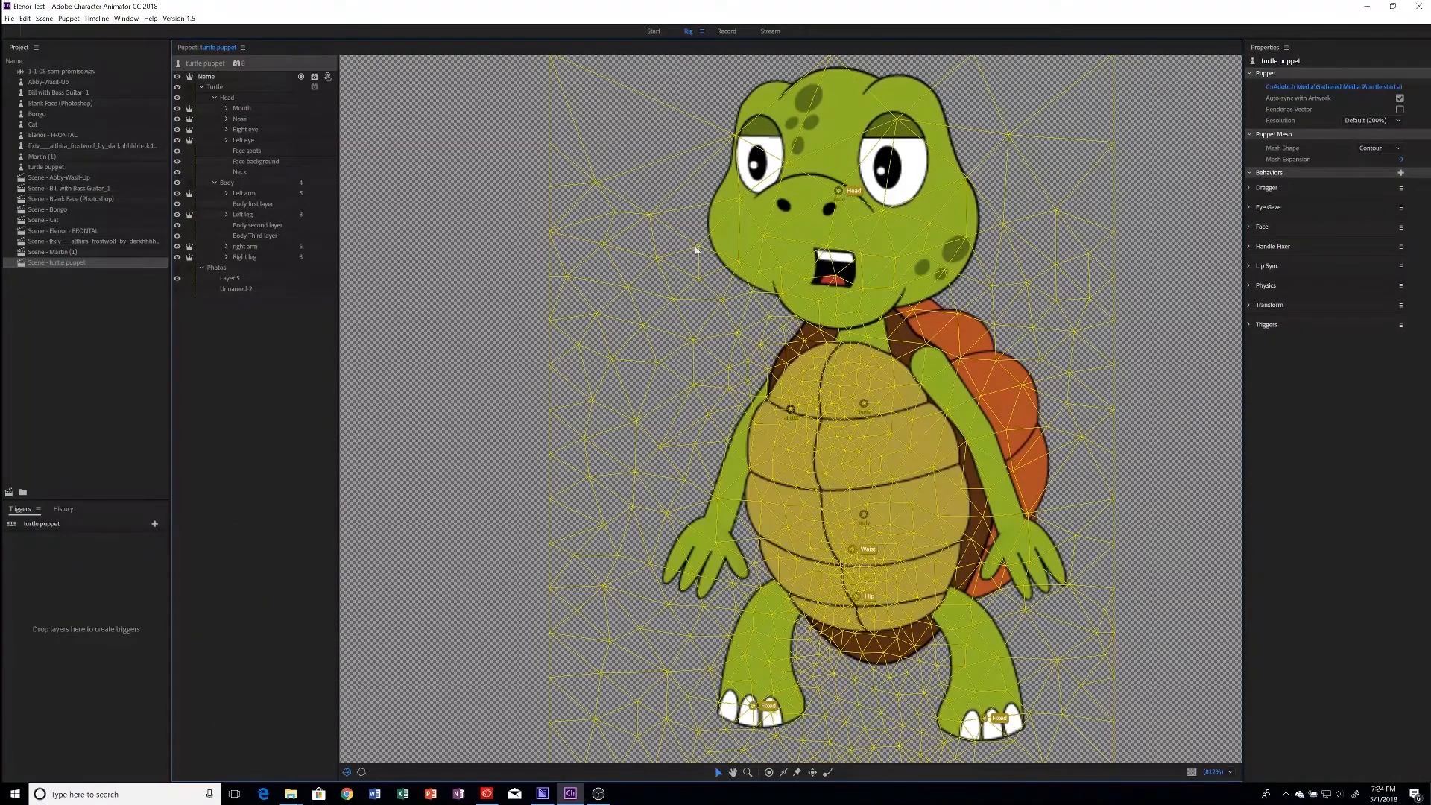
click(346, 773)
click(346, 776)
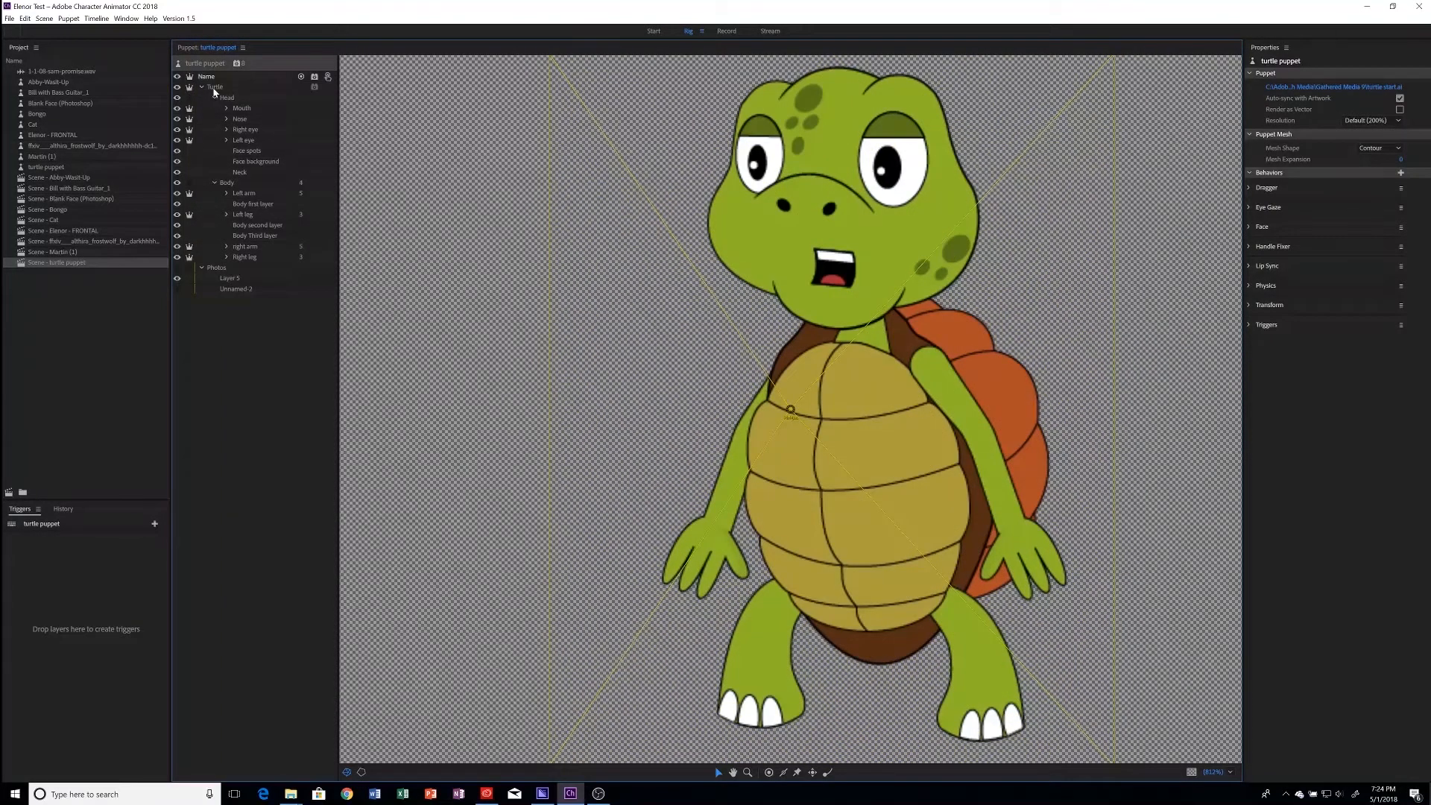
Step: Examine the meshes and handles of the Turtle, Left arm and Left leg layers
click(215, 89)
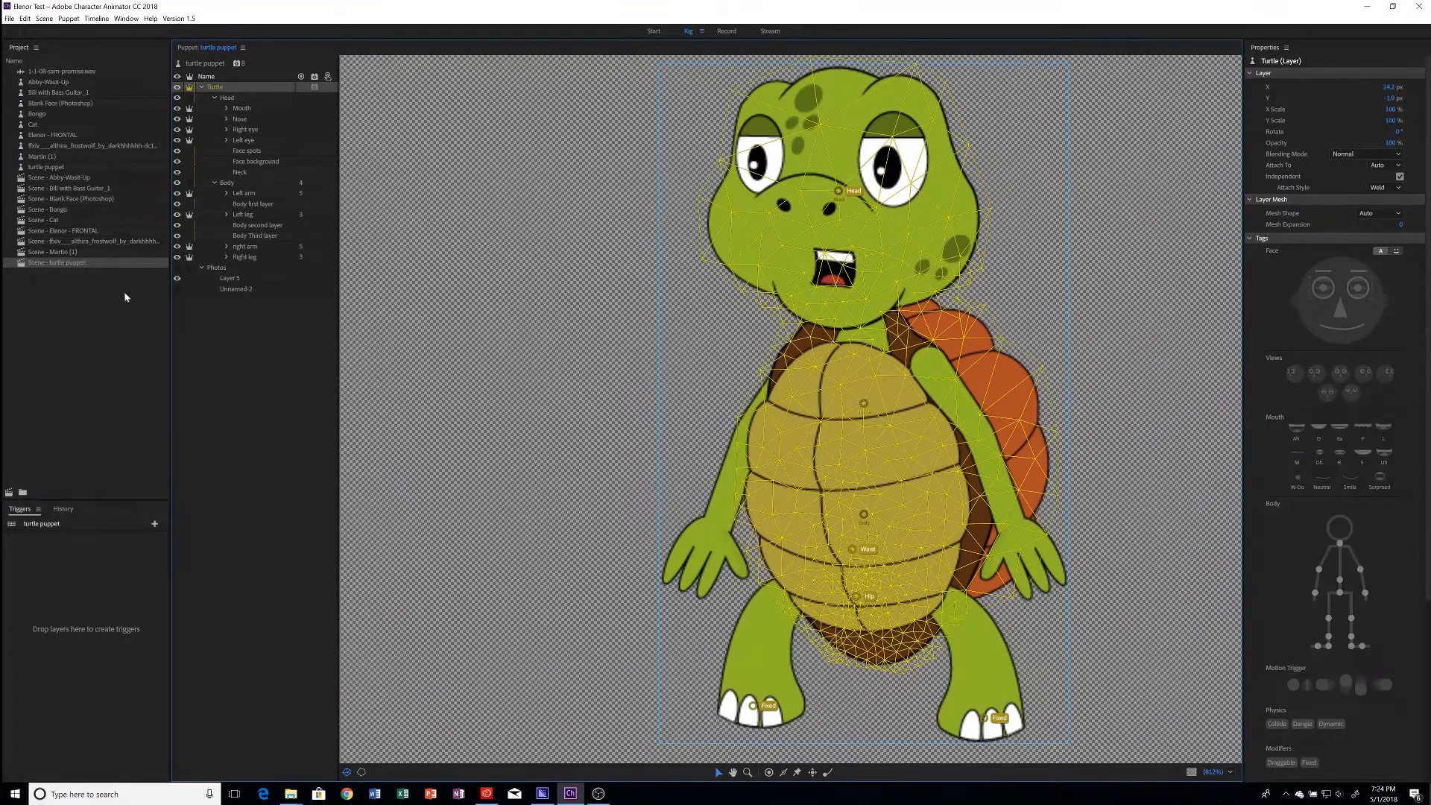
click(240, 194)
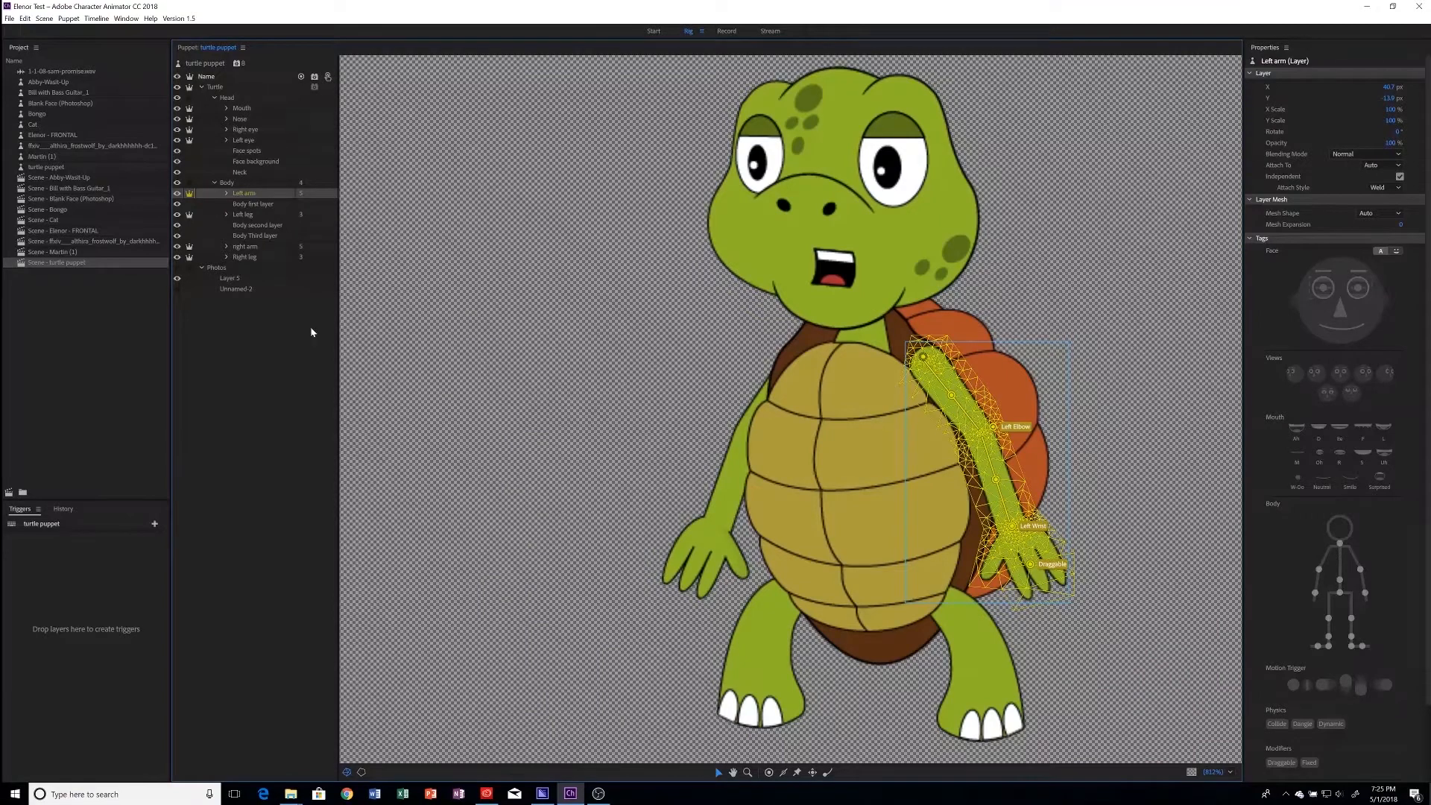
click(254, 214)
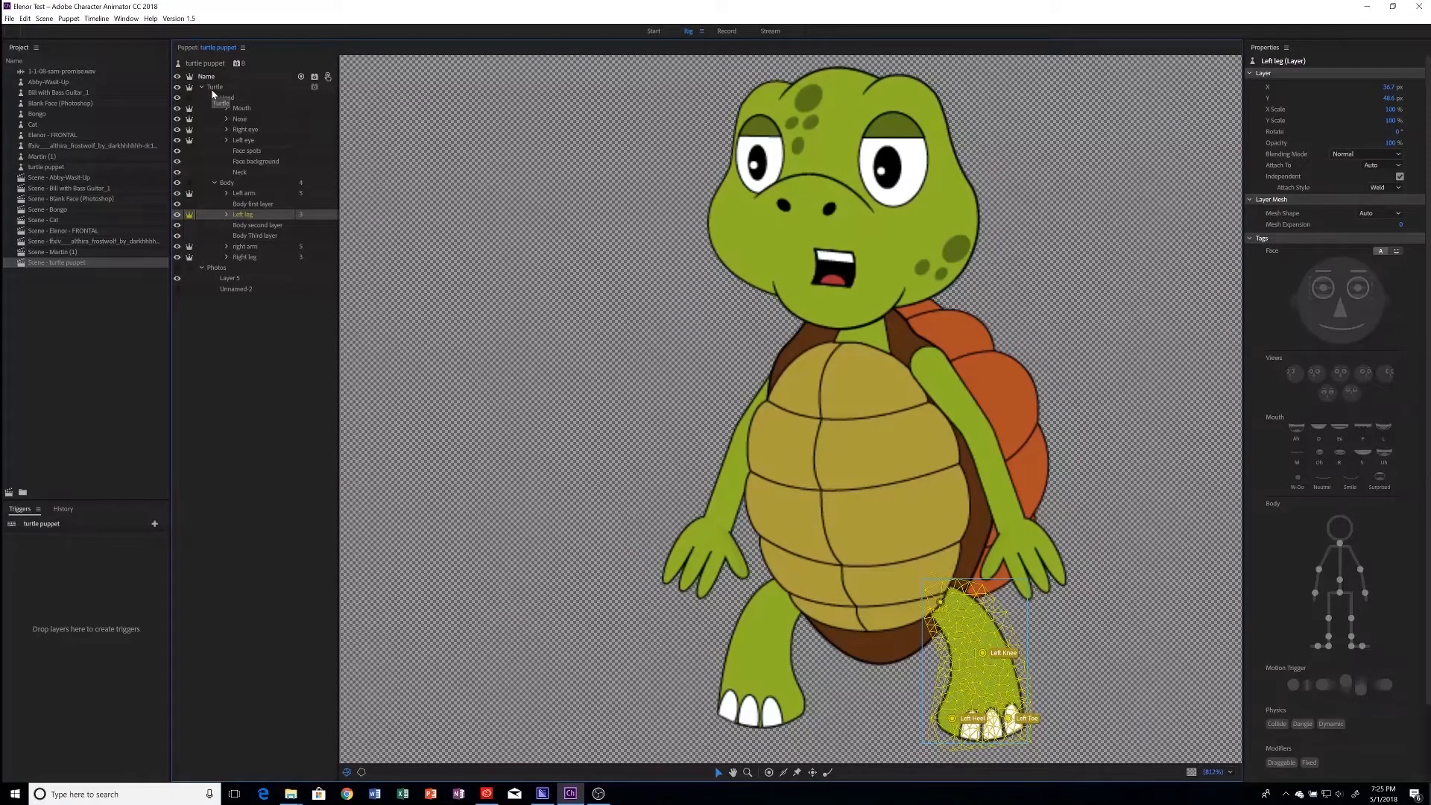
Step: Delete the Photos group with its layers from the puppet and select the Turtle group to check its mesh
click(218, 273)
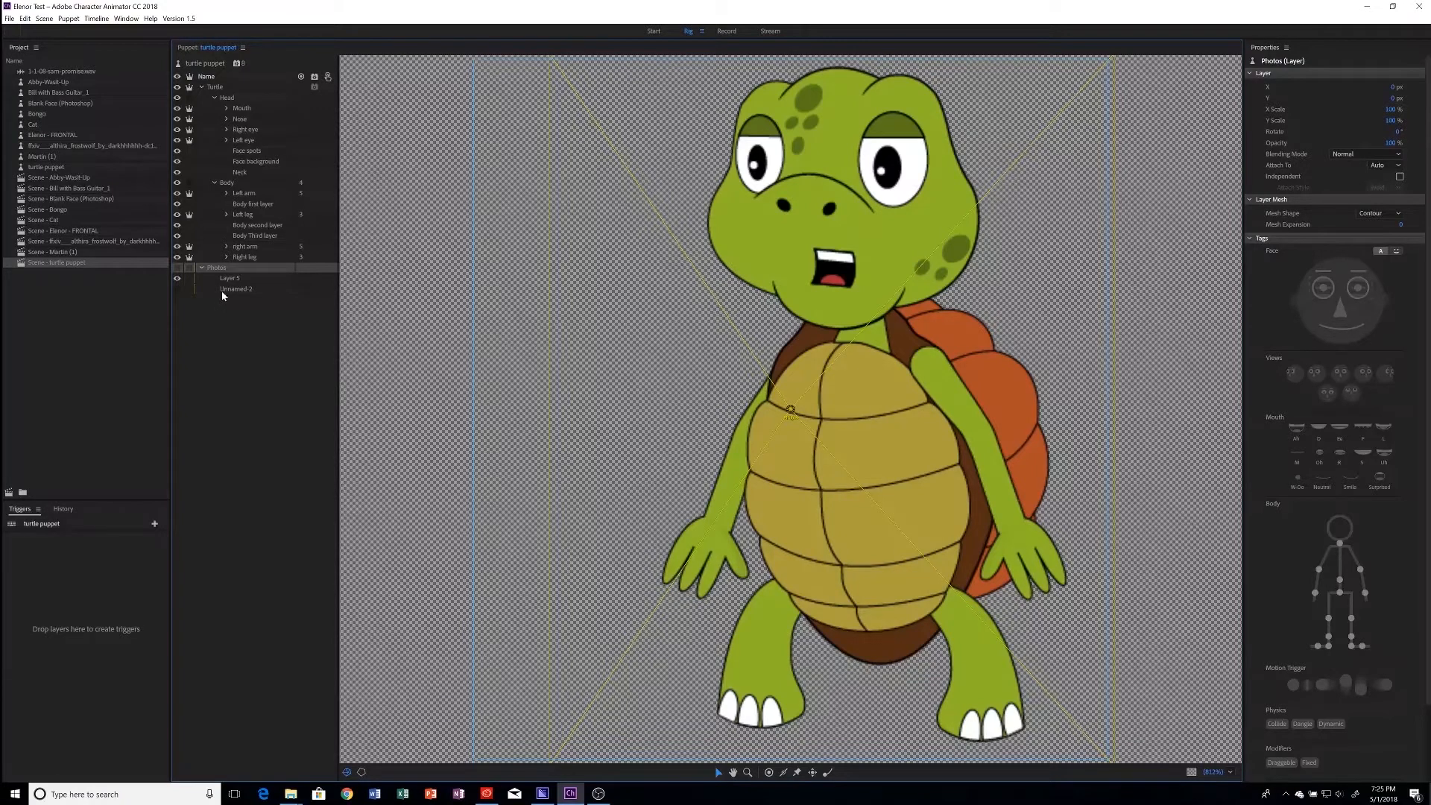
click(190, 268)
key(Delete)
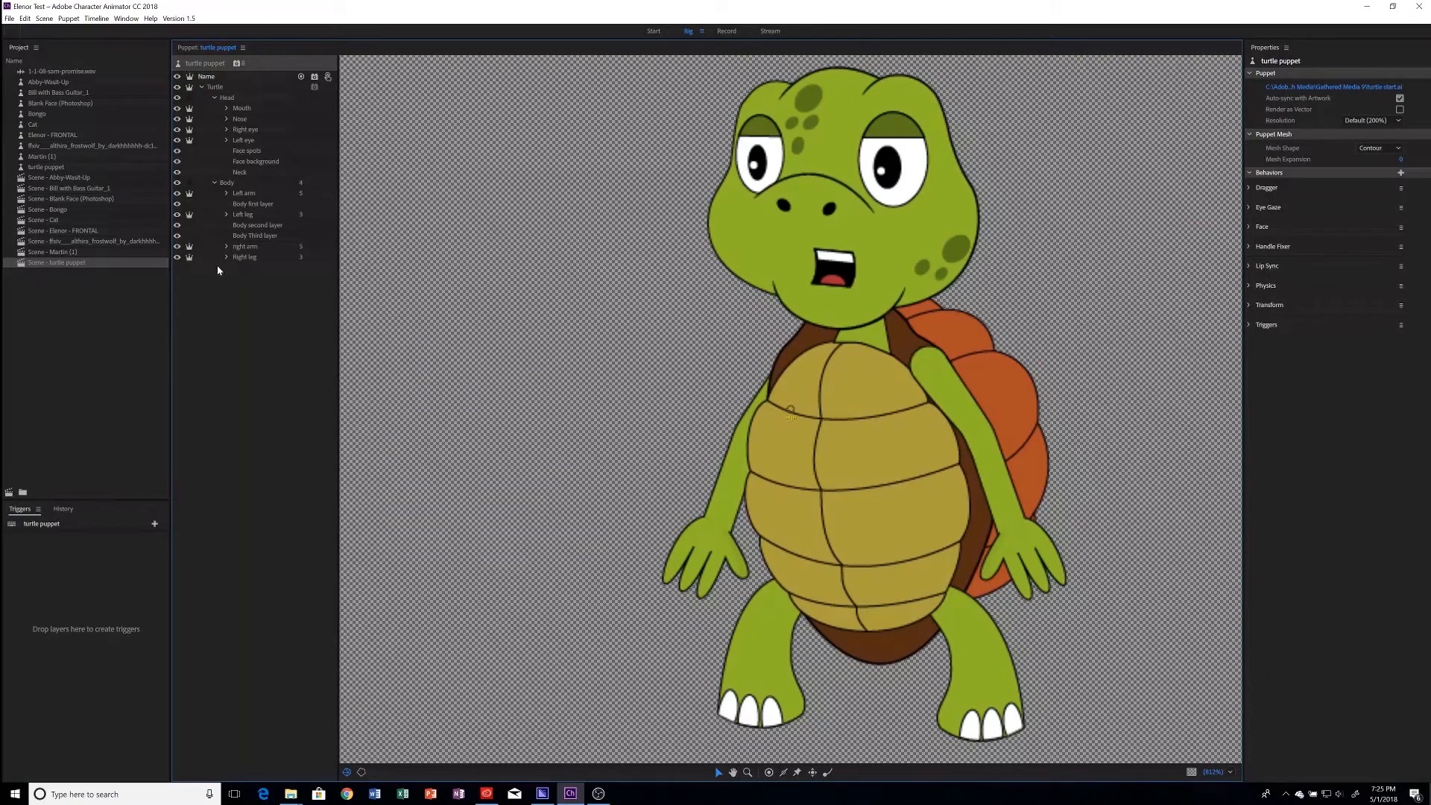
click(216, 87)
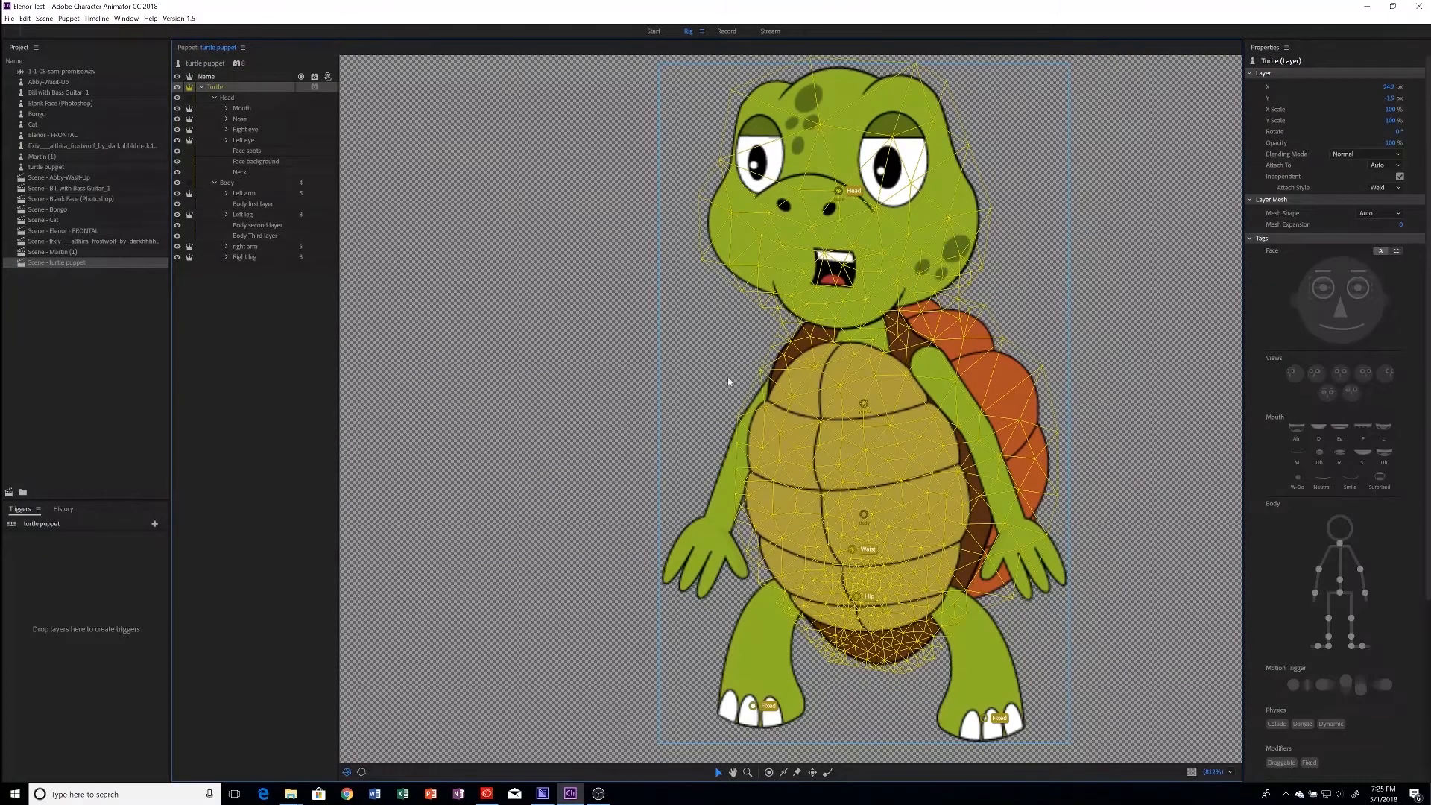
Step: Return to the Record workspace, disarm the turtle's Scale parameter and set Scale to 342%
click(727, 30)
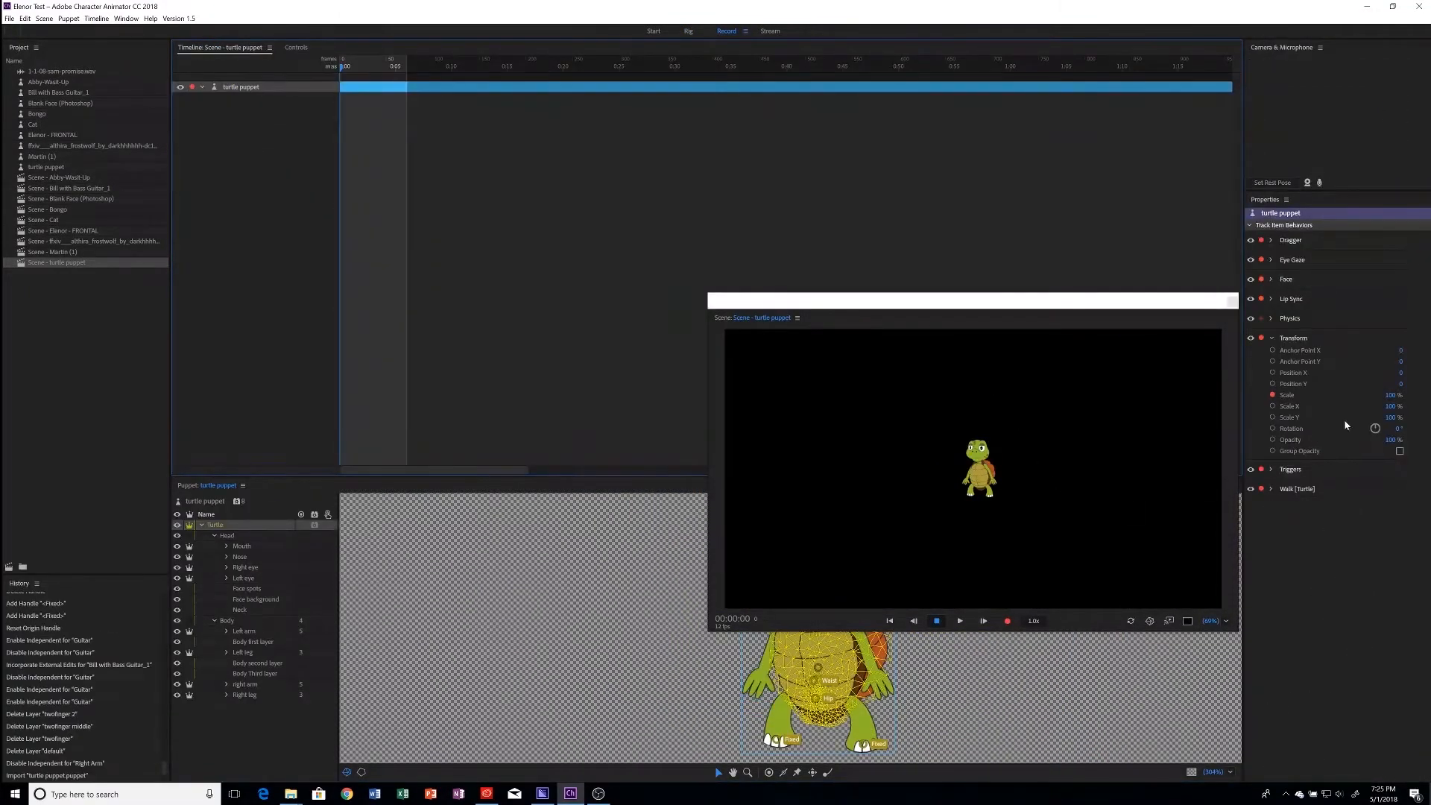
click(1273, 395)
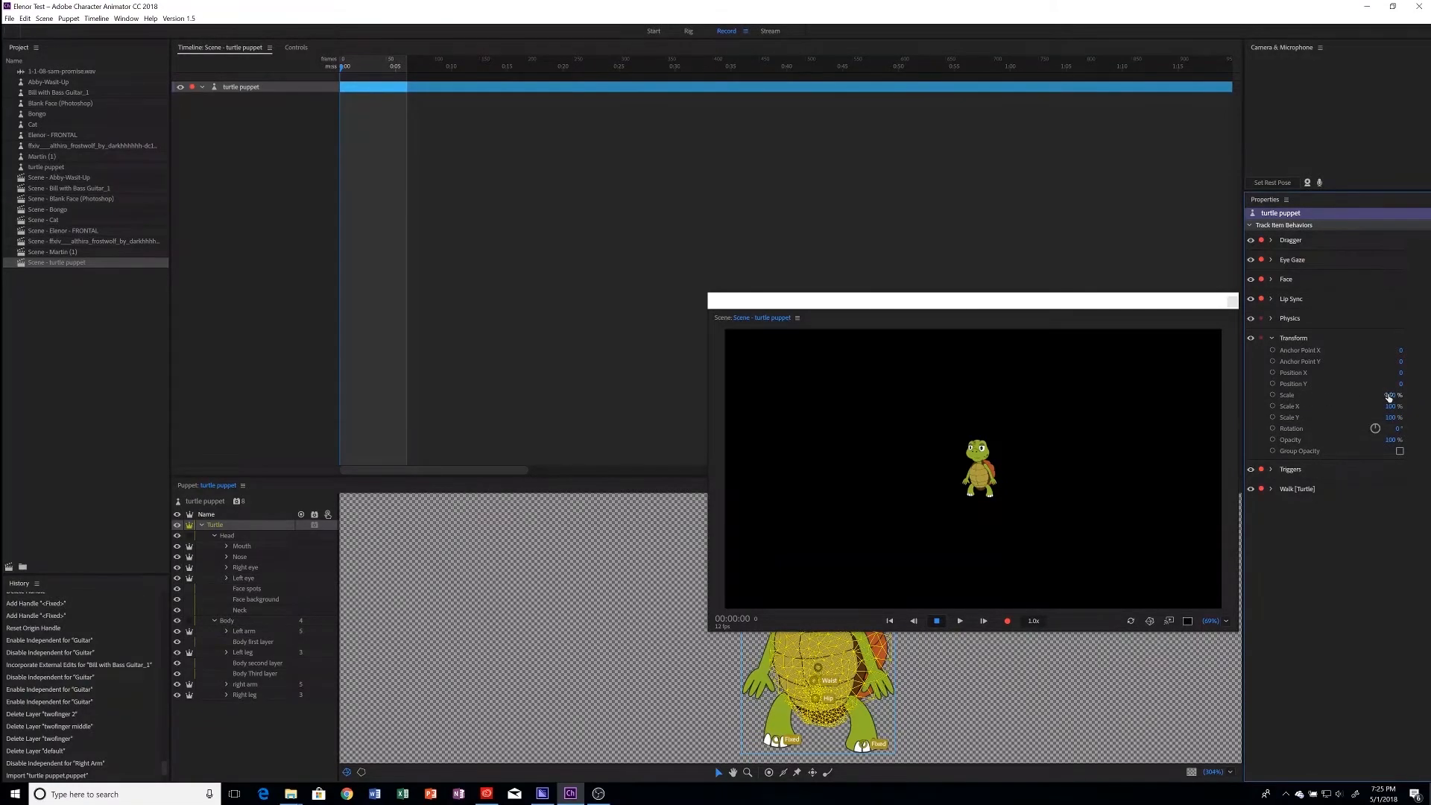
drag(1388, 397, 1327, 316)
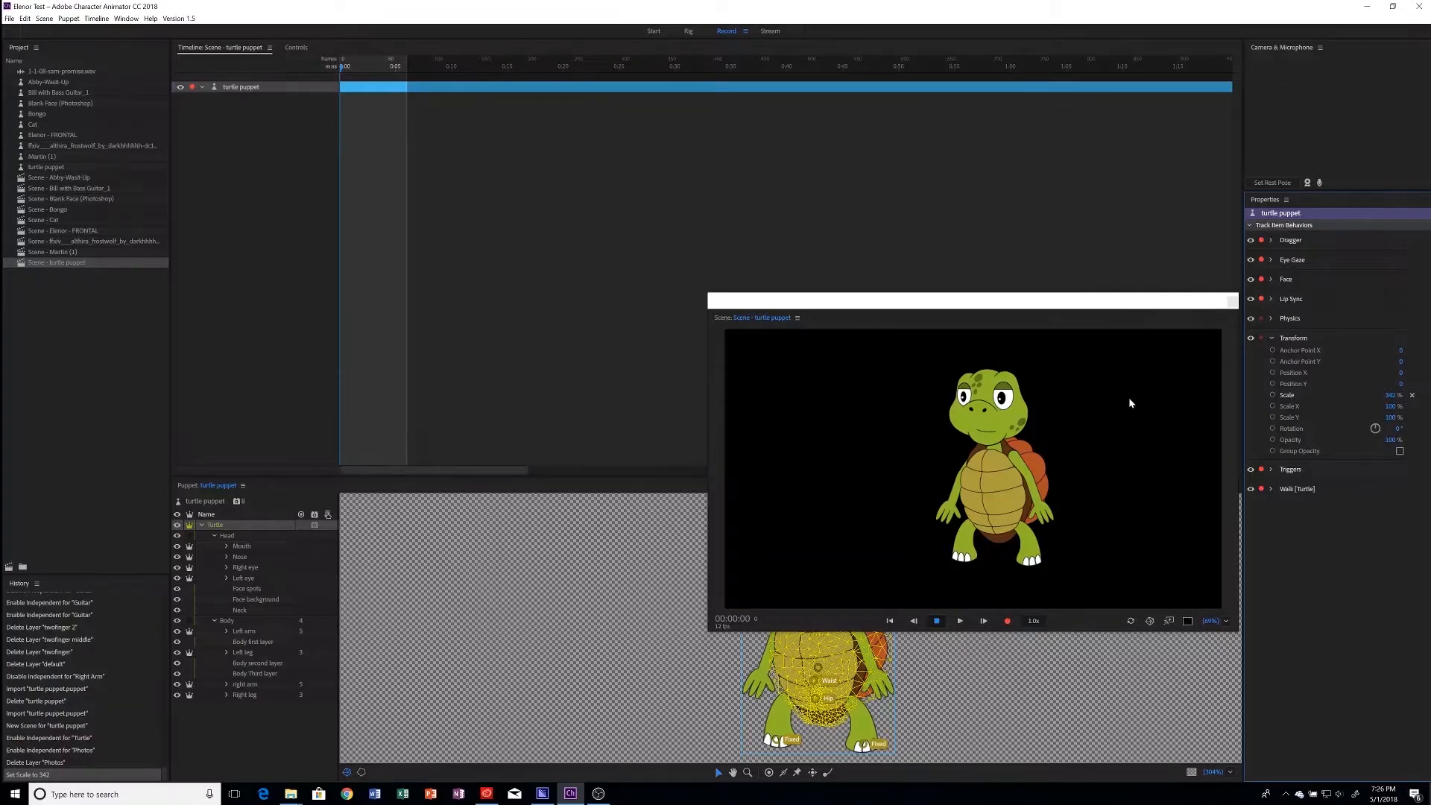
Step: Test the rescaled turtle's walk in both directions and enlarge the floating scene view to watch its feet
key(Left)
key(Right)
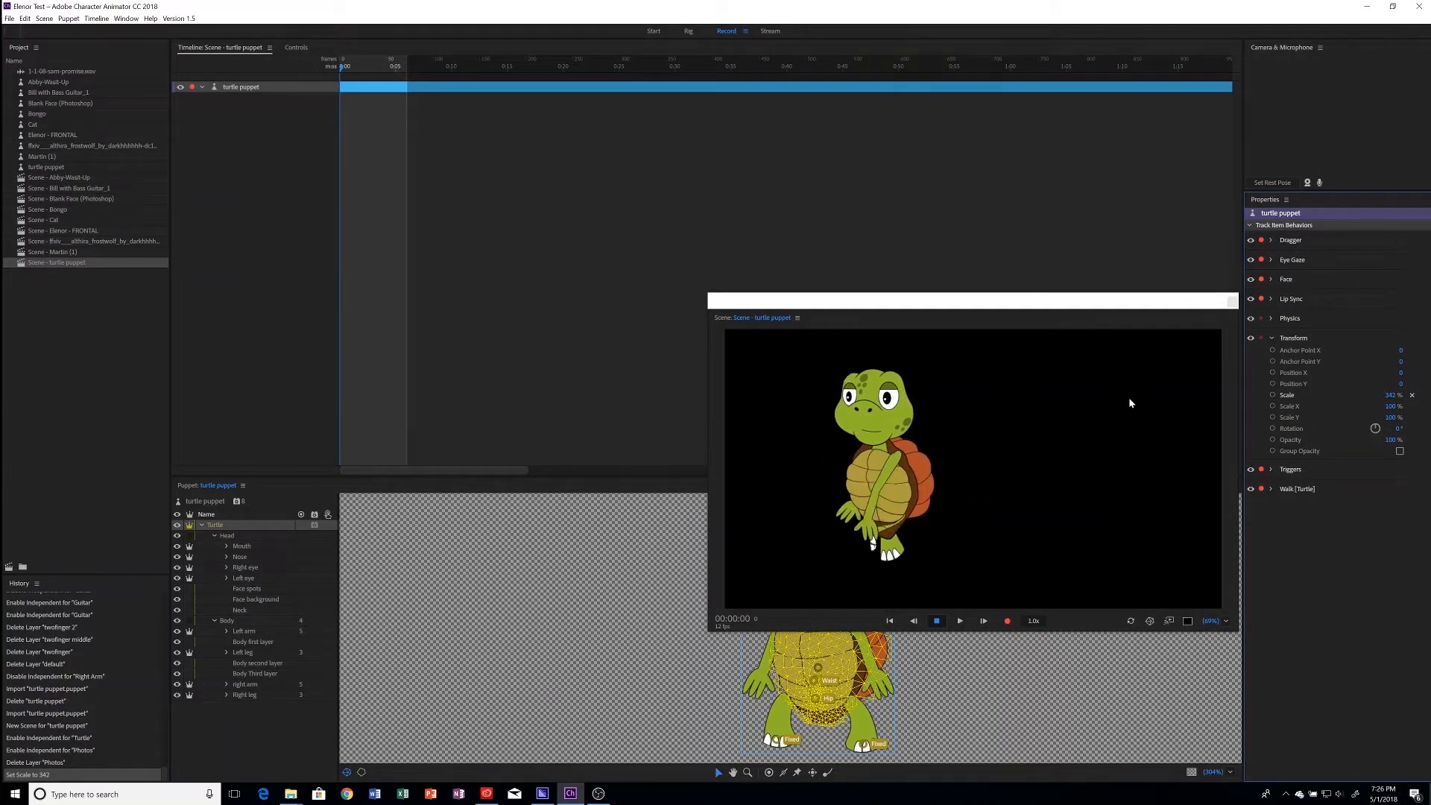
key(Left)
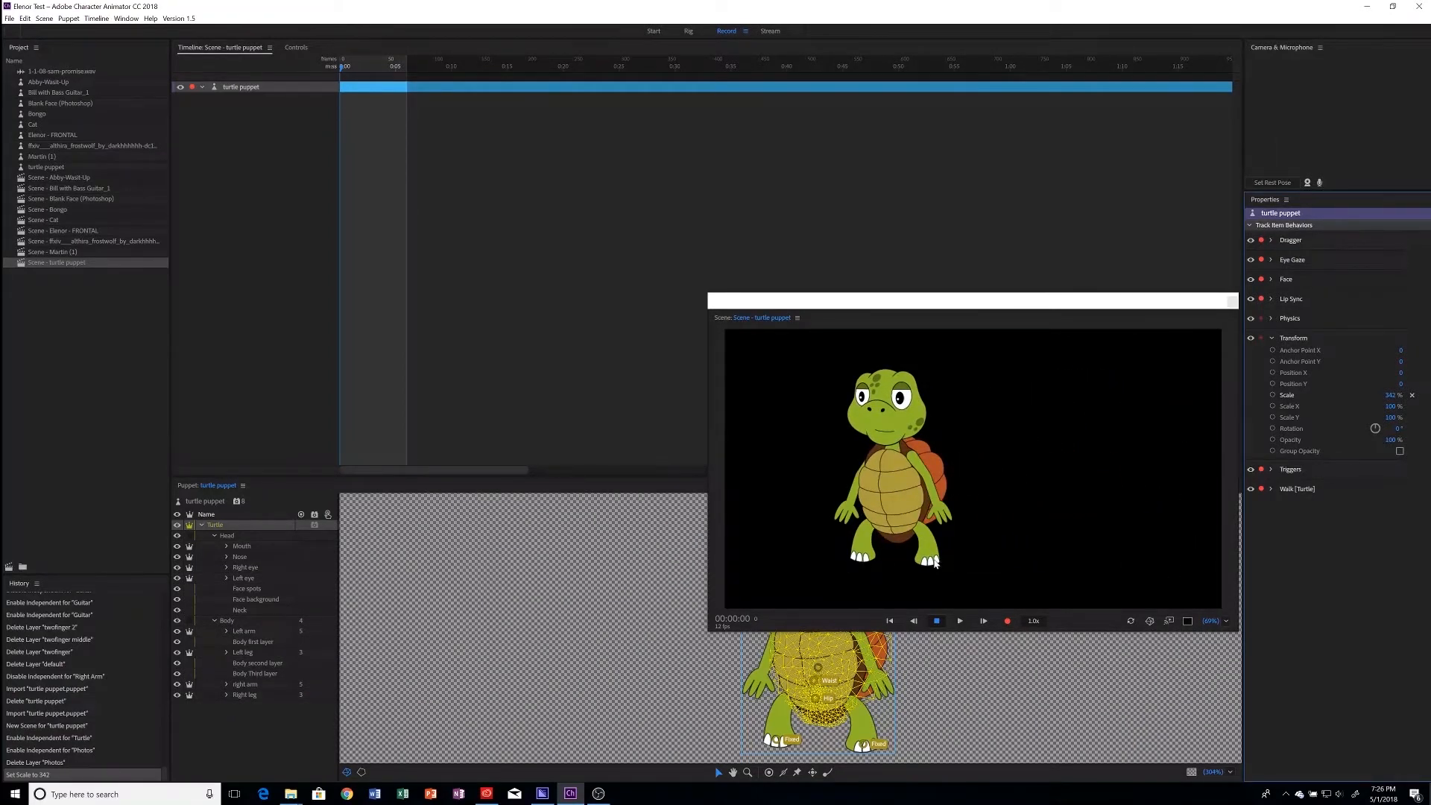
key(Right)
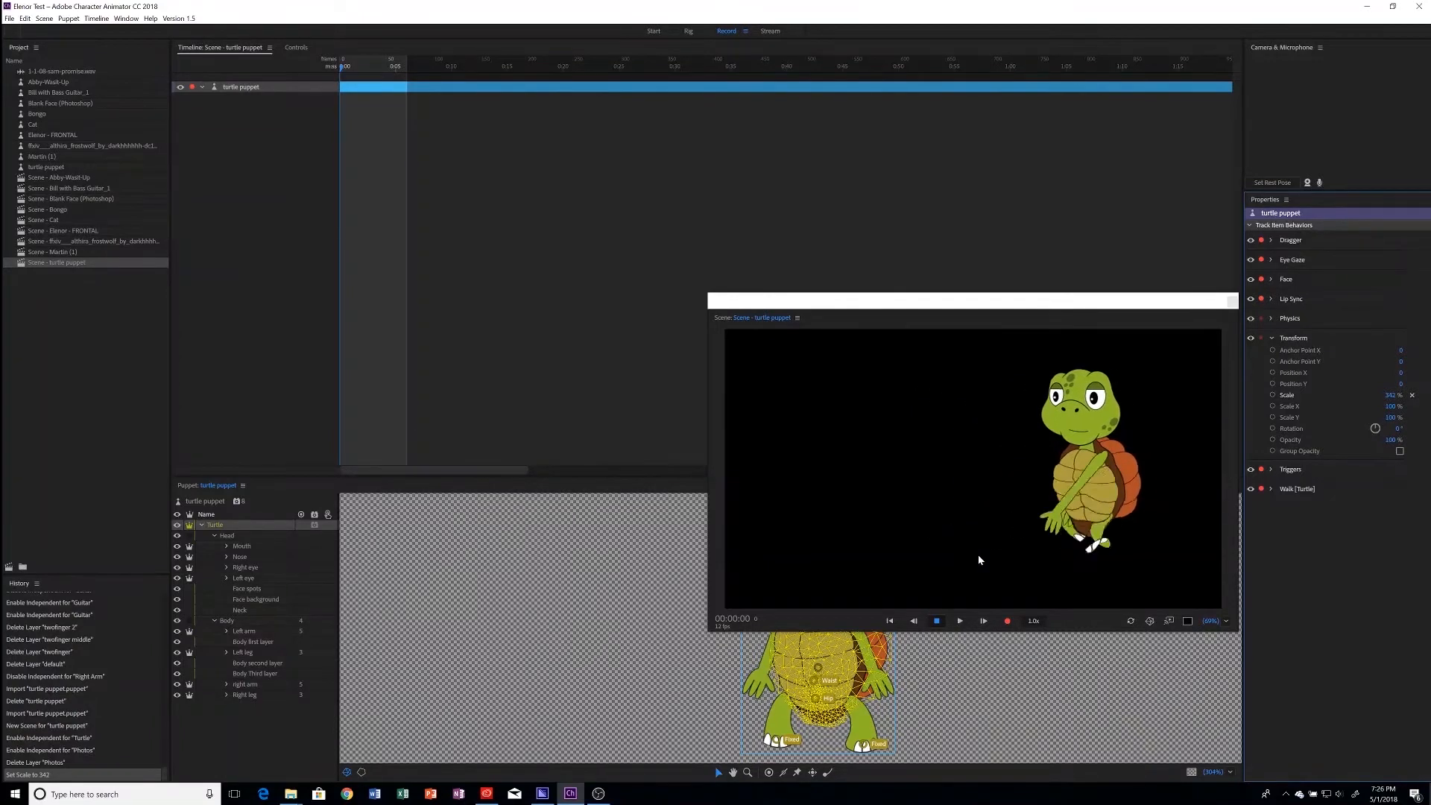
key(Left)
drag(704, 291, 430, 133)
key(Left)
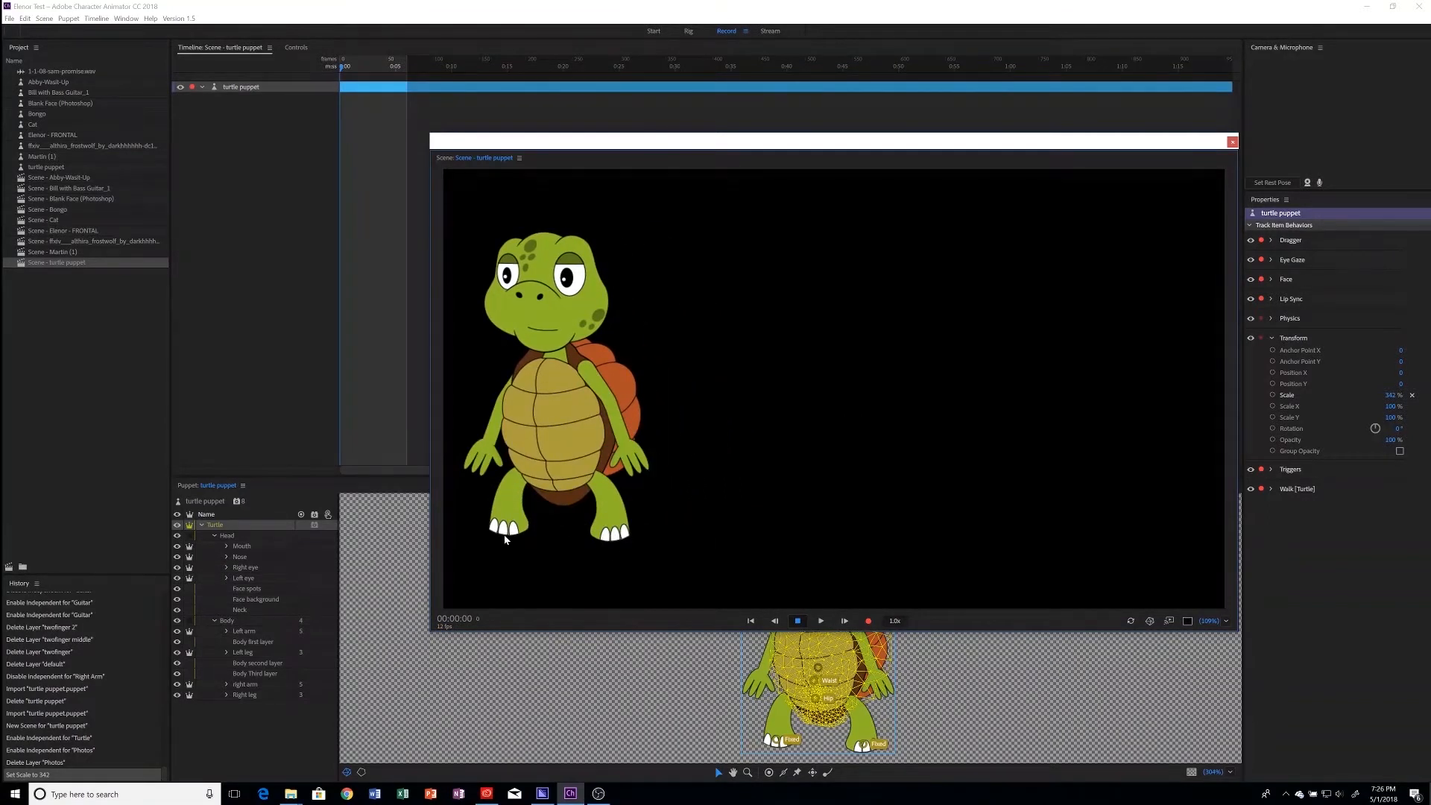
key(Right)
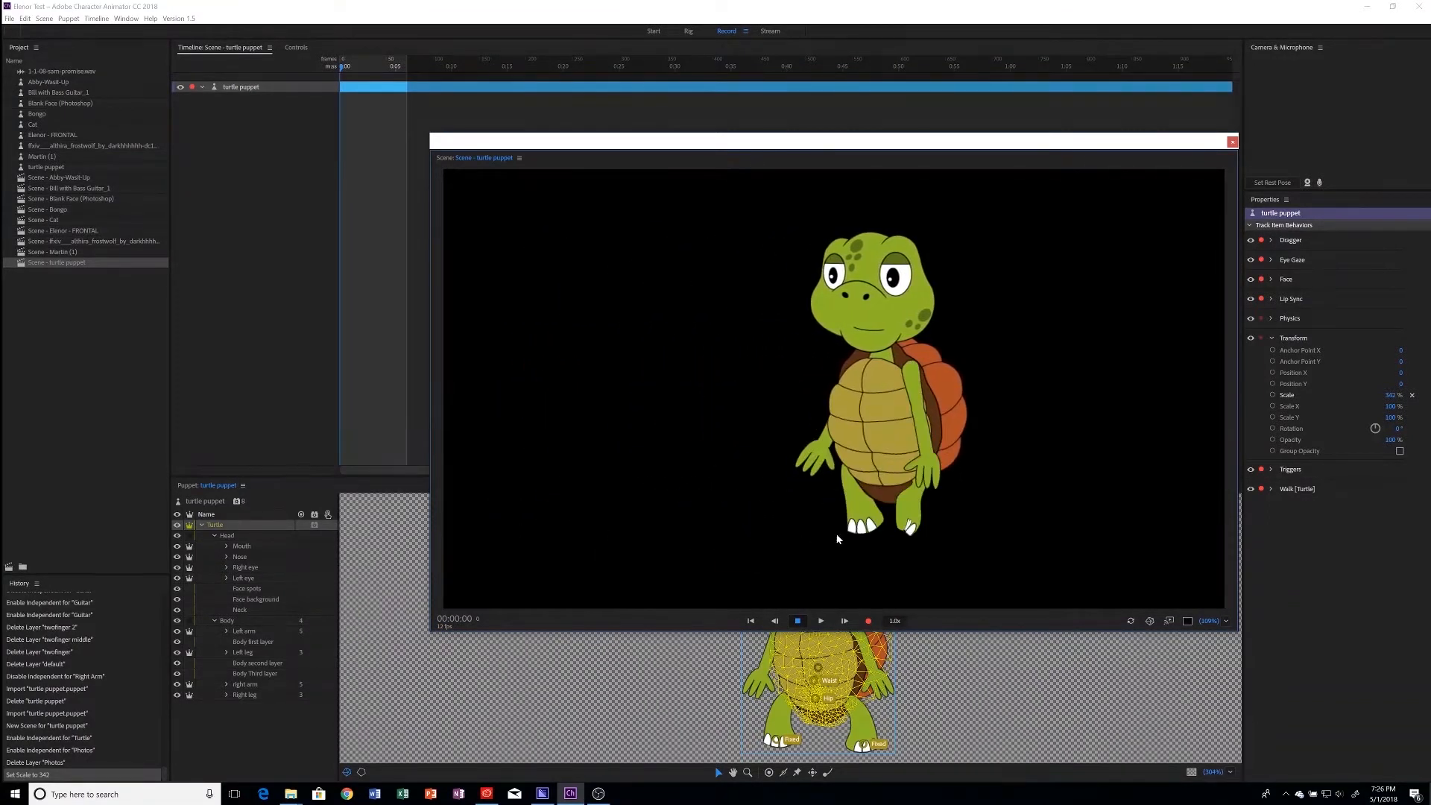
click(217, 325)
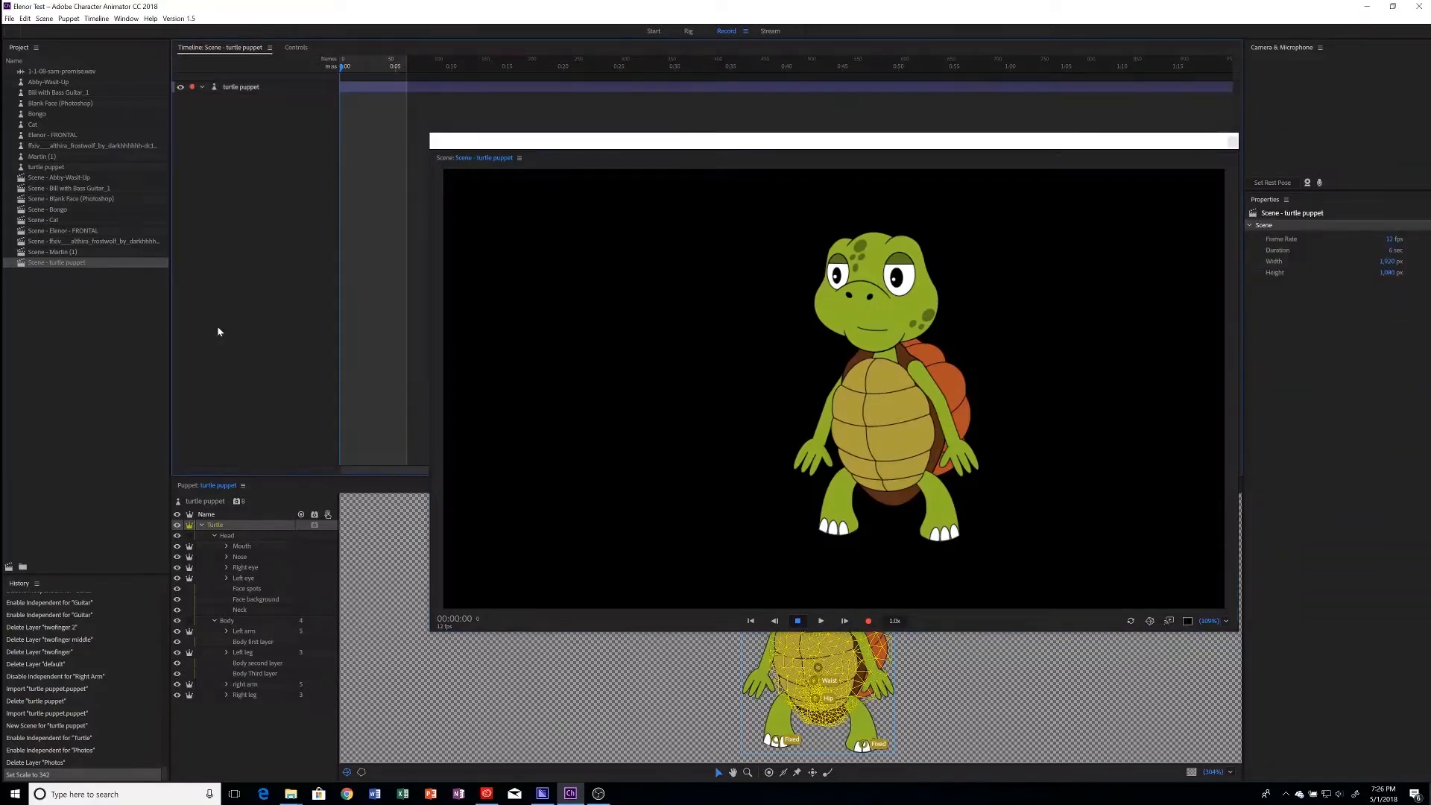
Step: Reopen the puppet's rig and delete the Left Toe handle from the Left leg layer
click(684, 32)
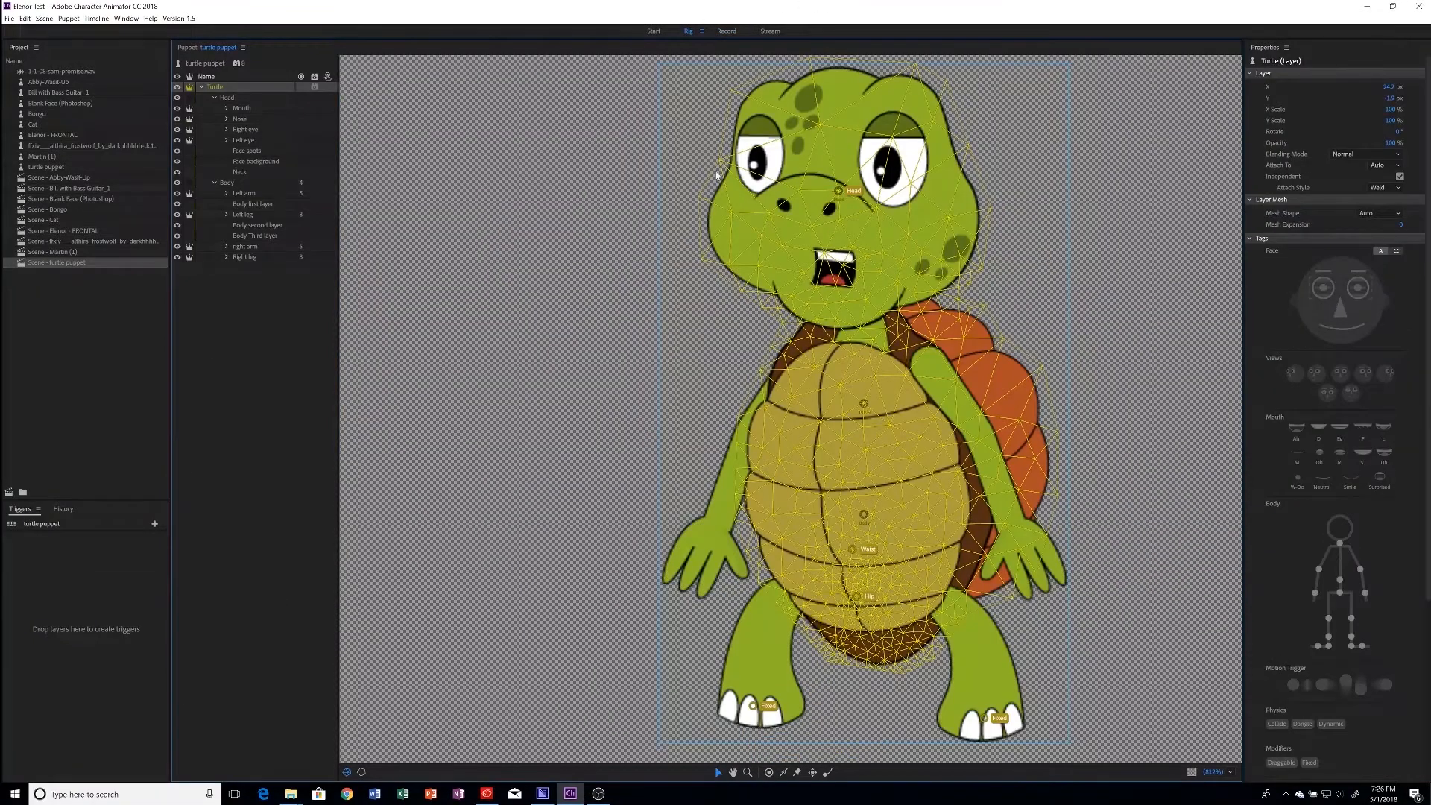
click(249, 215)
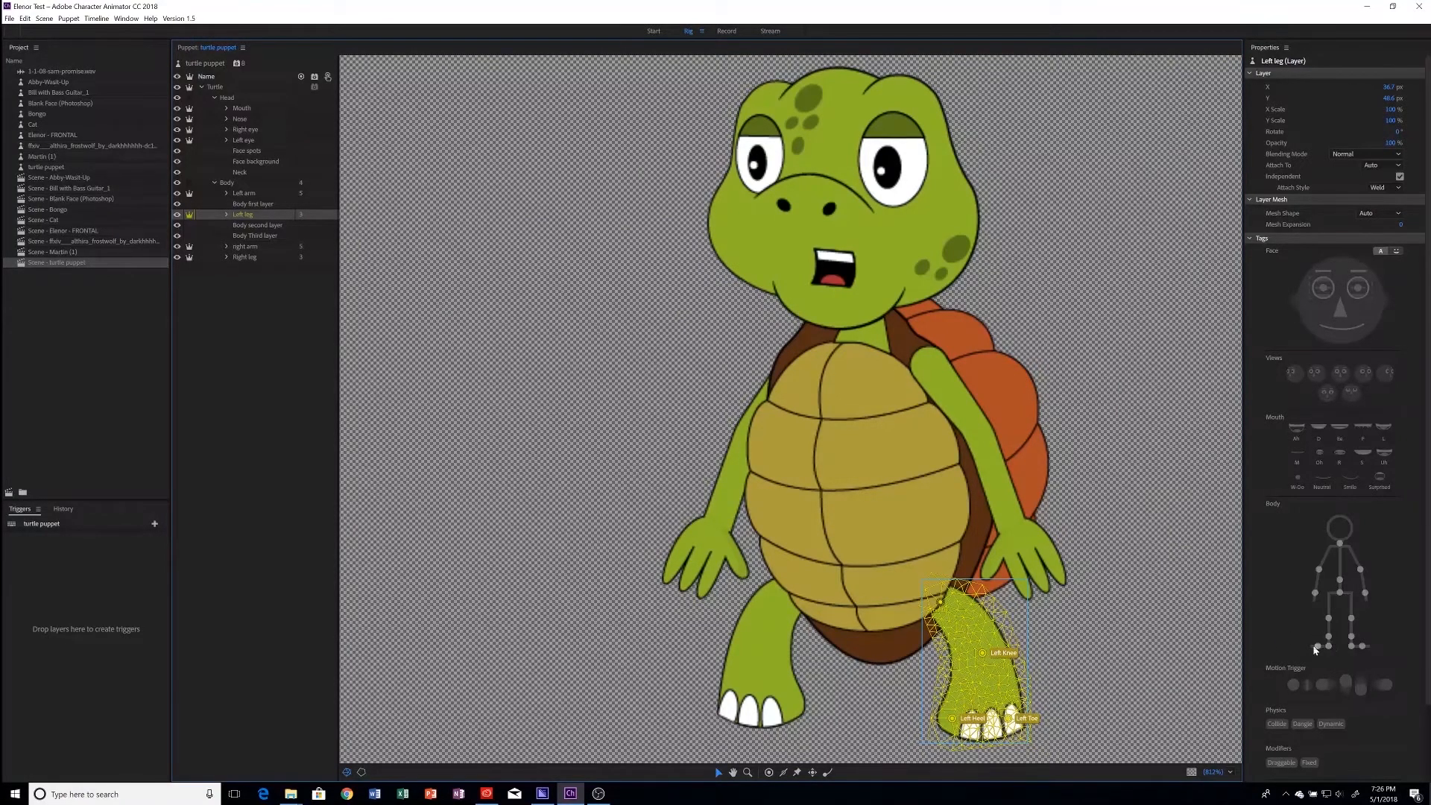
click(1010, 718)
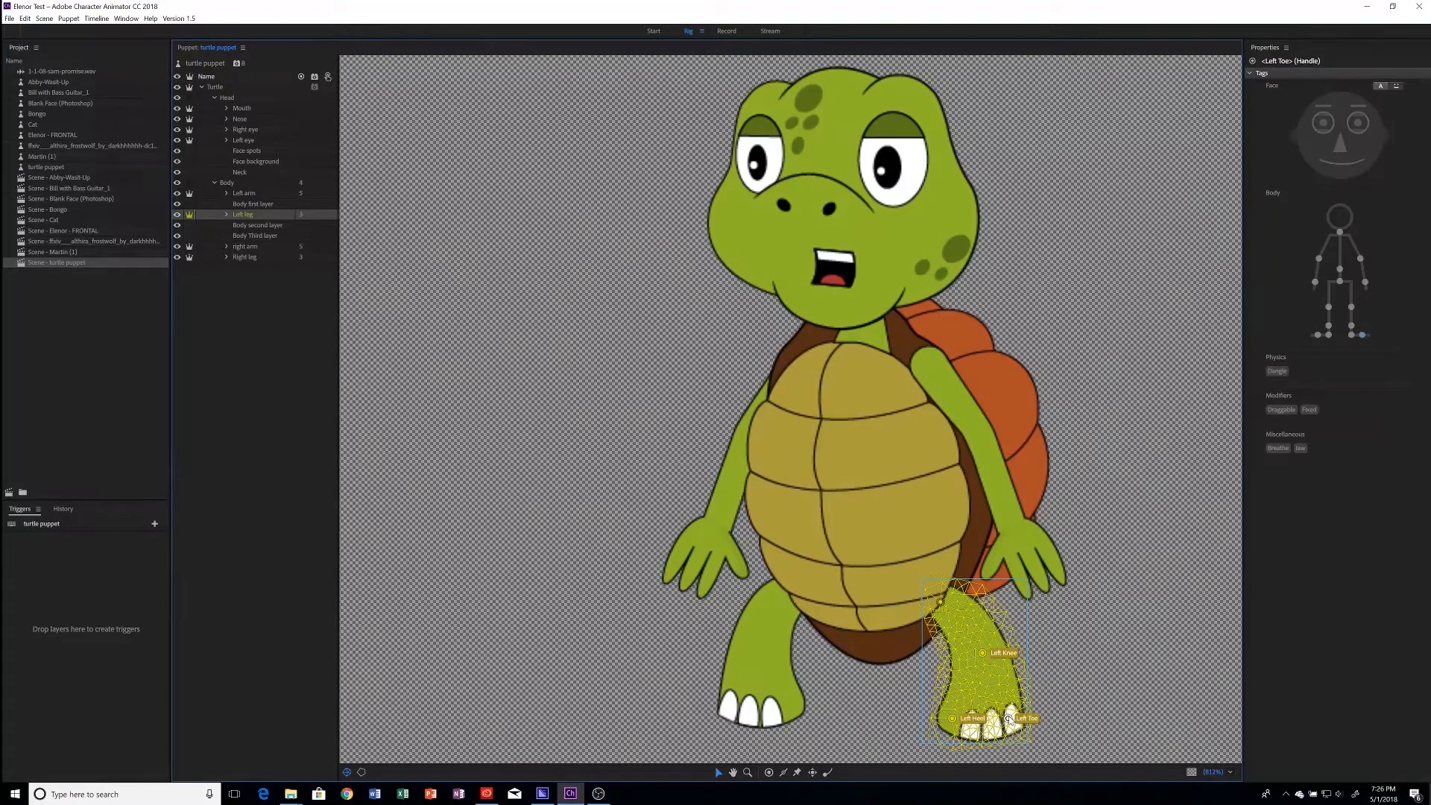
key(Delete)
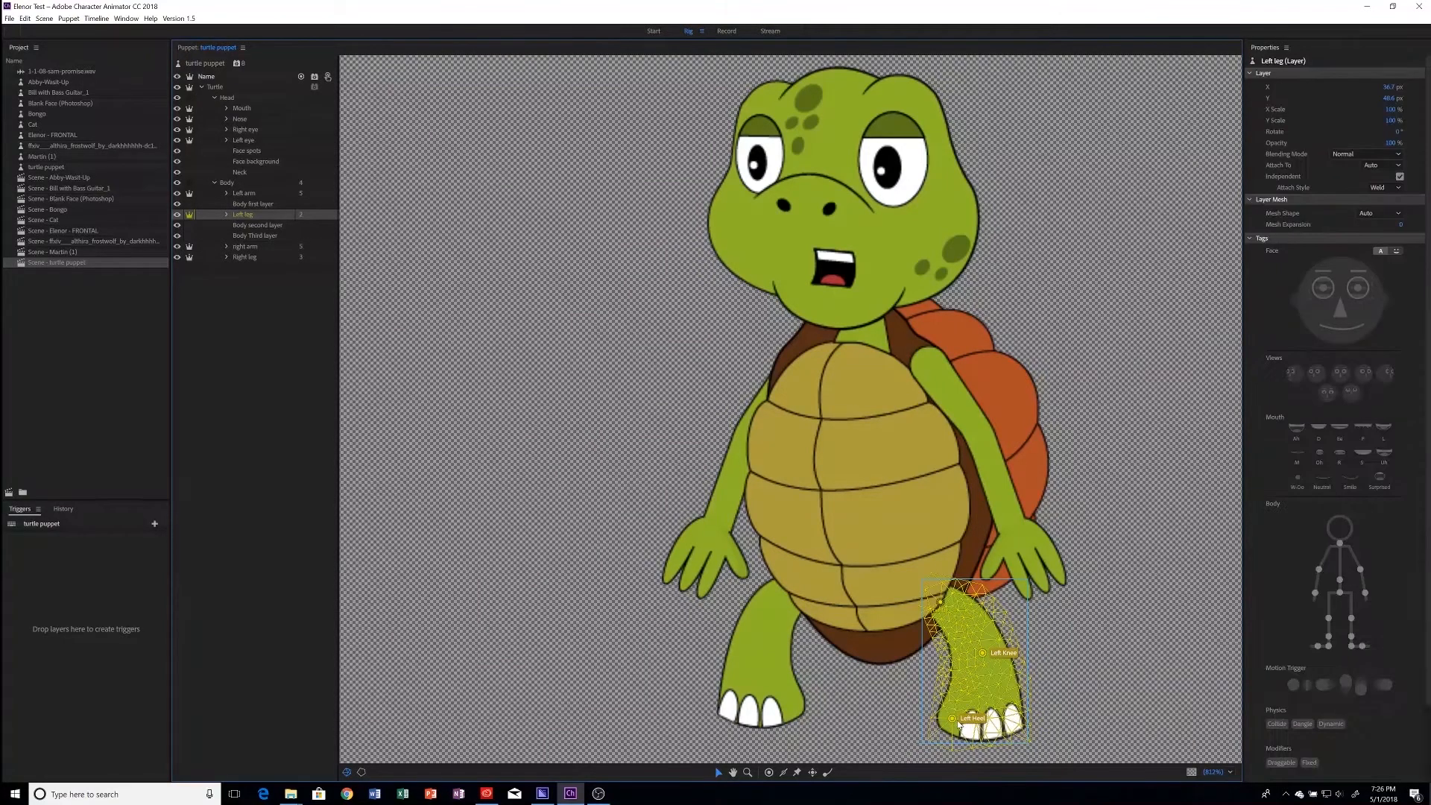
Step: Move the Left Heel handle to the middle of the left foot and select the Right leg layer to compare its handles
drag(953, 718, 986, 720)
click(986, 720)
click(246, 257)
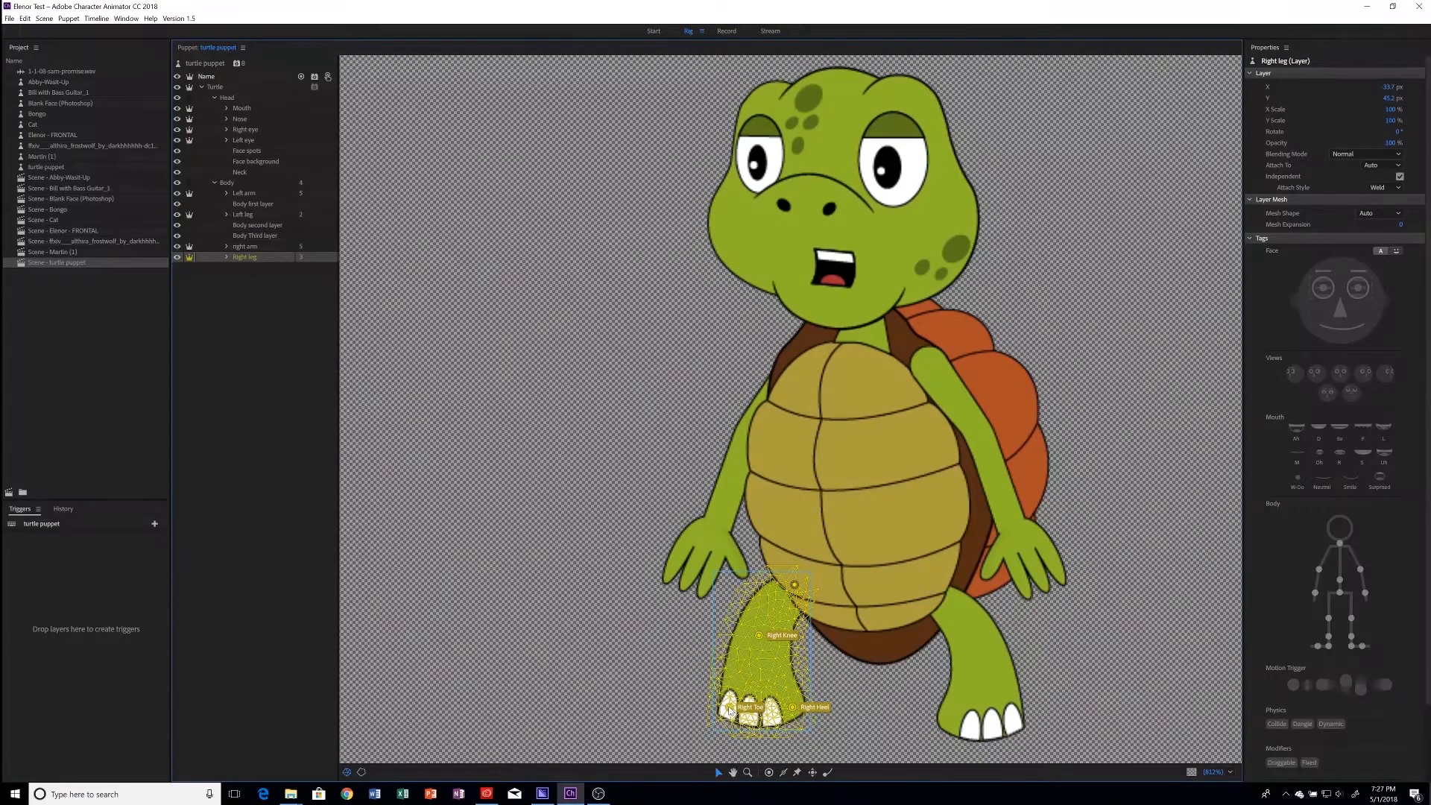
Step: Test the turtle's walk in both directions in the Record workspace and select the turtle puppet track
click(728, 33)
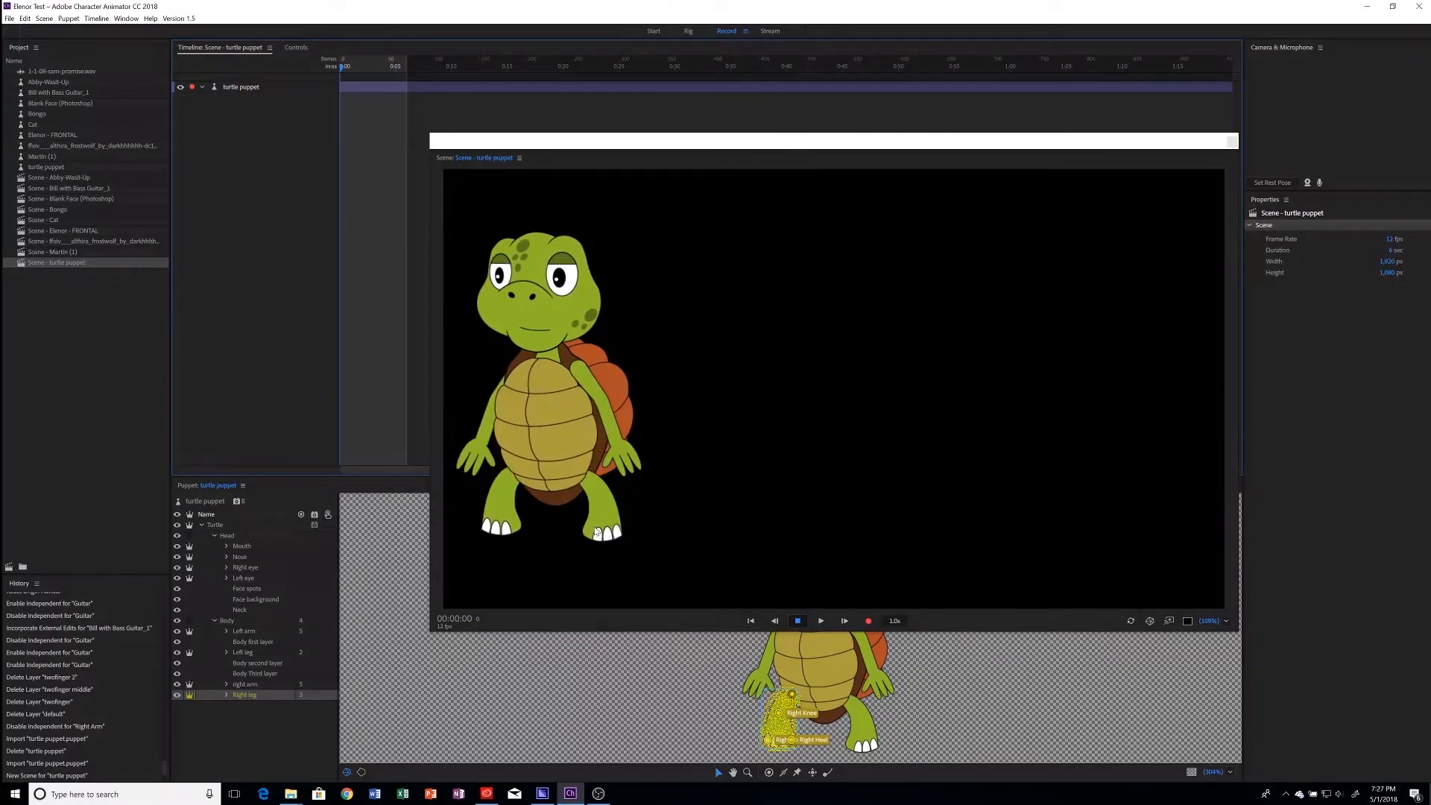
key(Right)
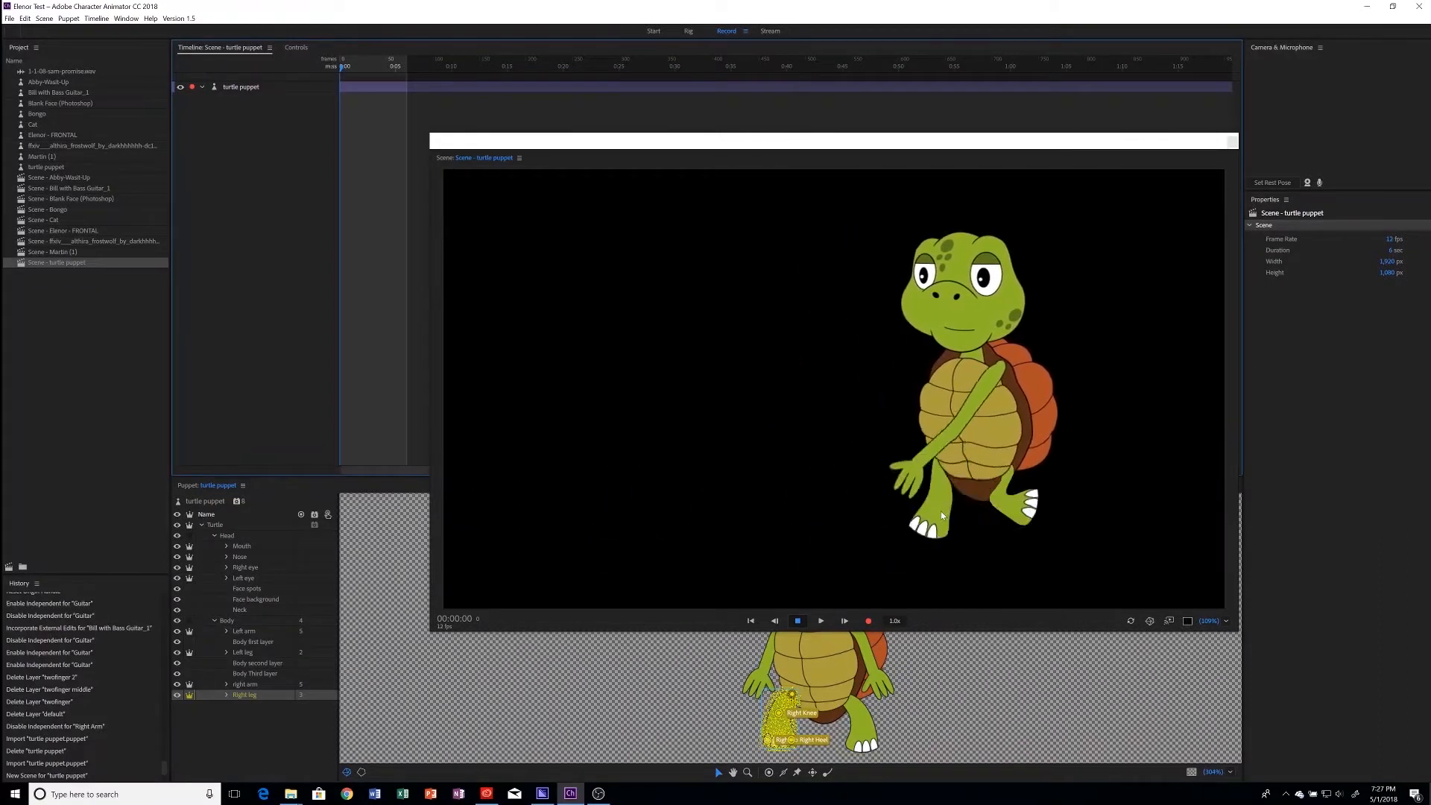
key(Left)
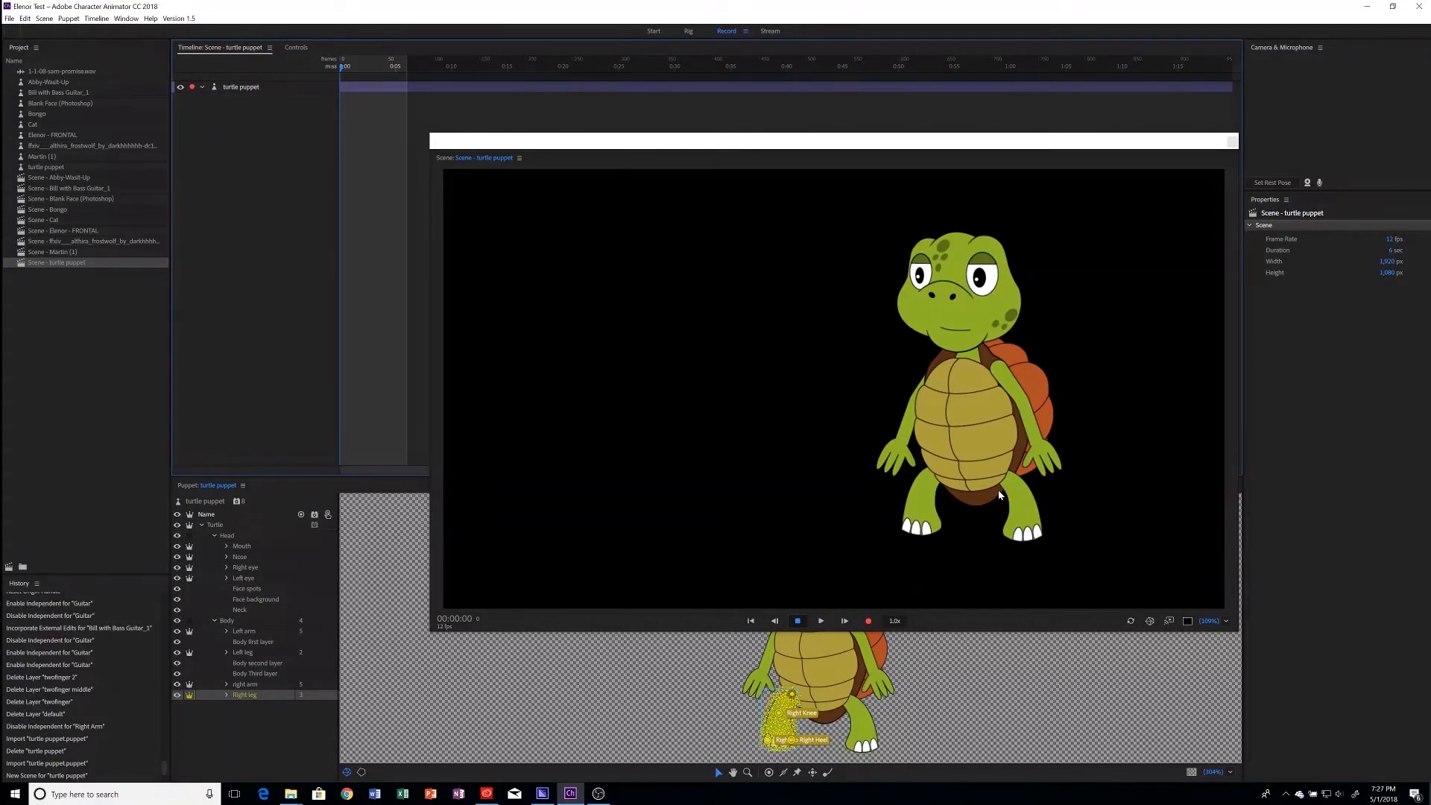
key(Left)
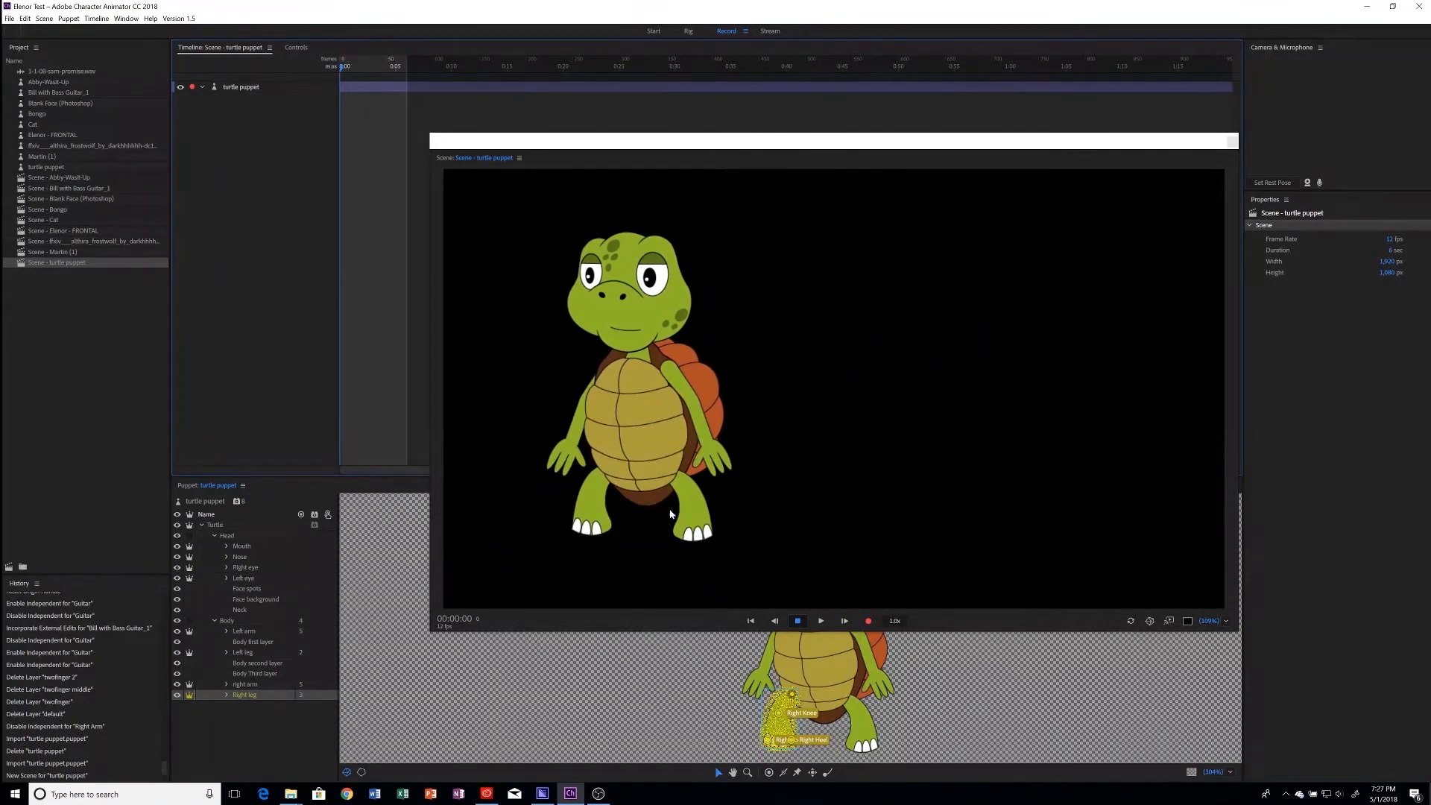
key(Right)
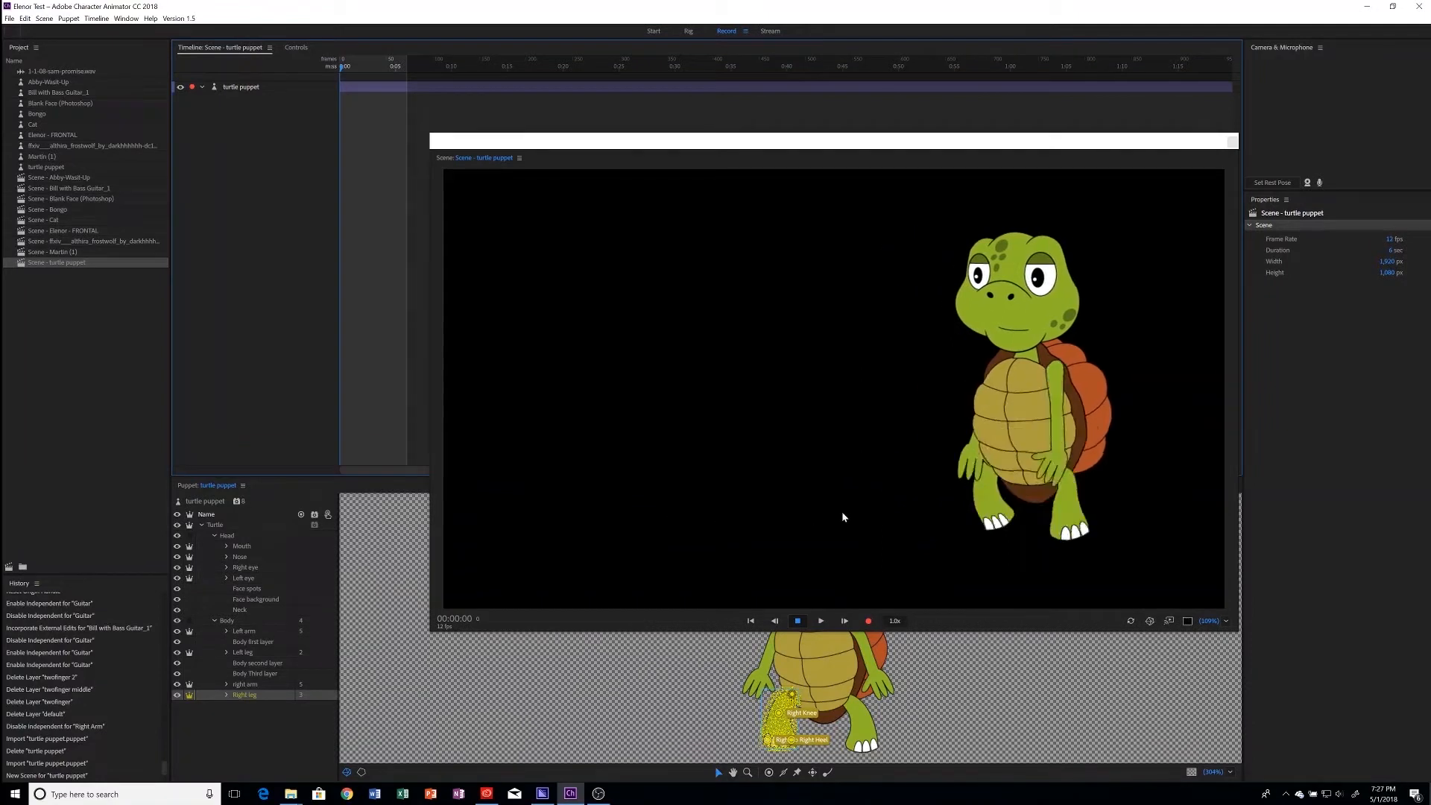
click(234, 88)
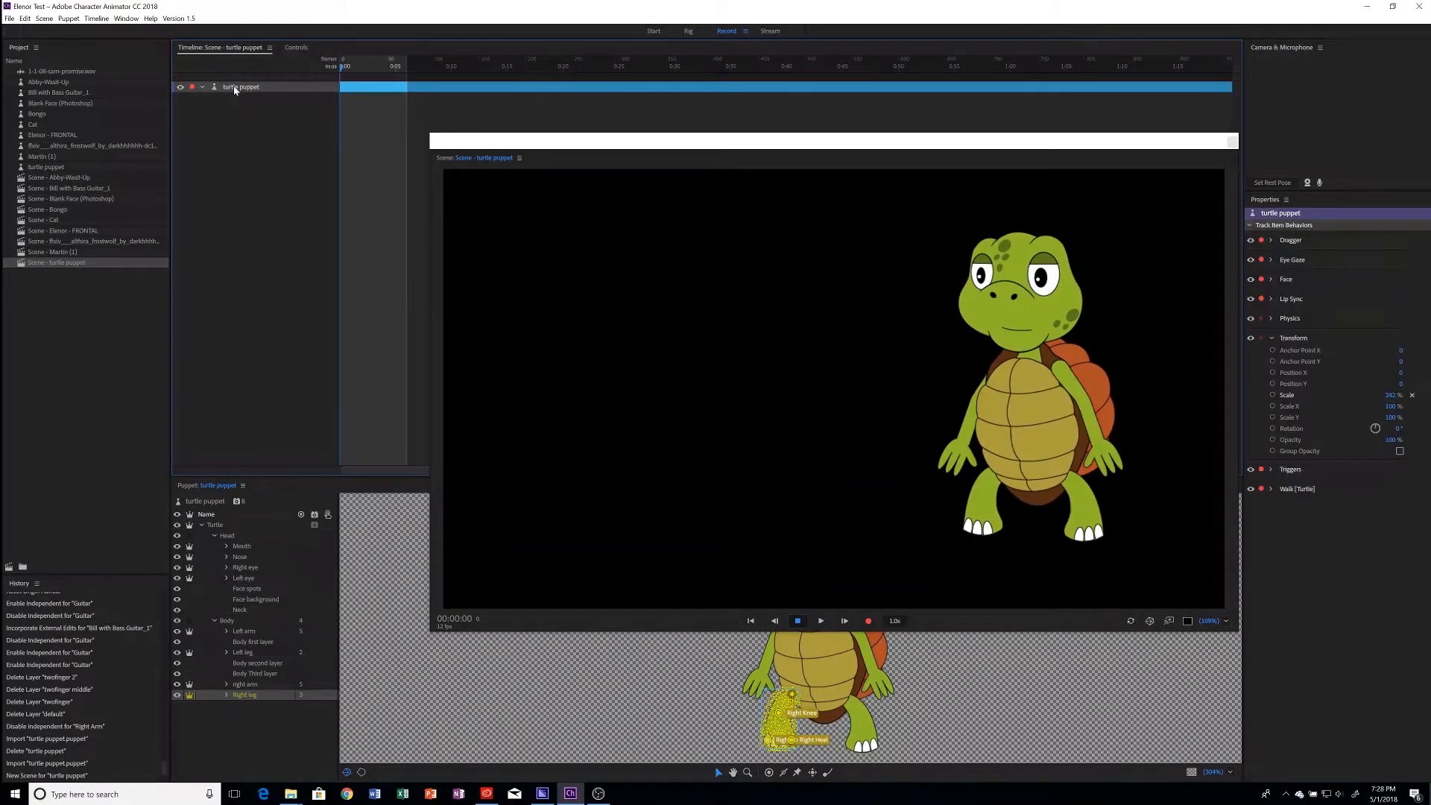
Step: In the Left leg layer's rig, move the Left Knee handle toward the inner edge and the Left Heel handle toward the outer toes
click(687, 32)
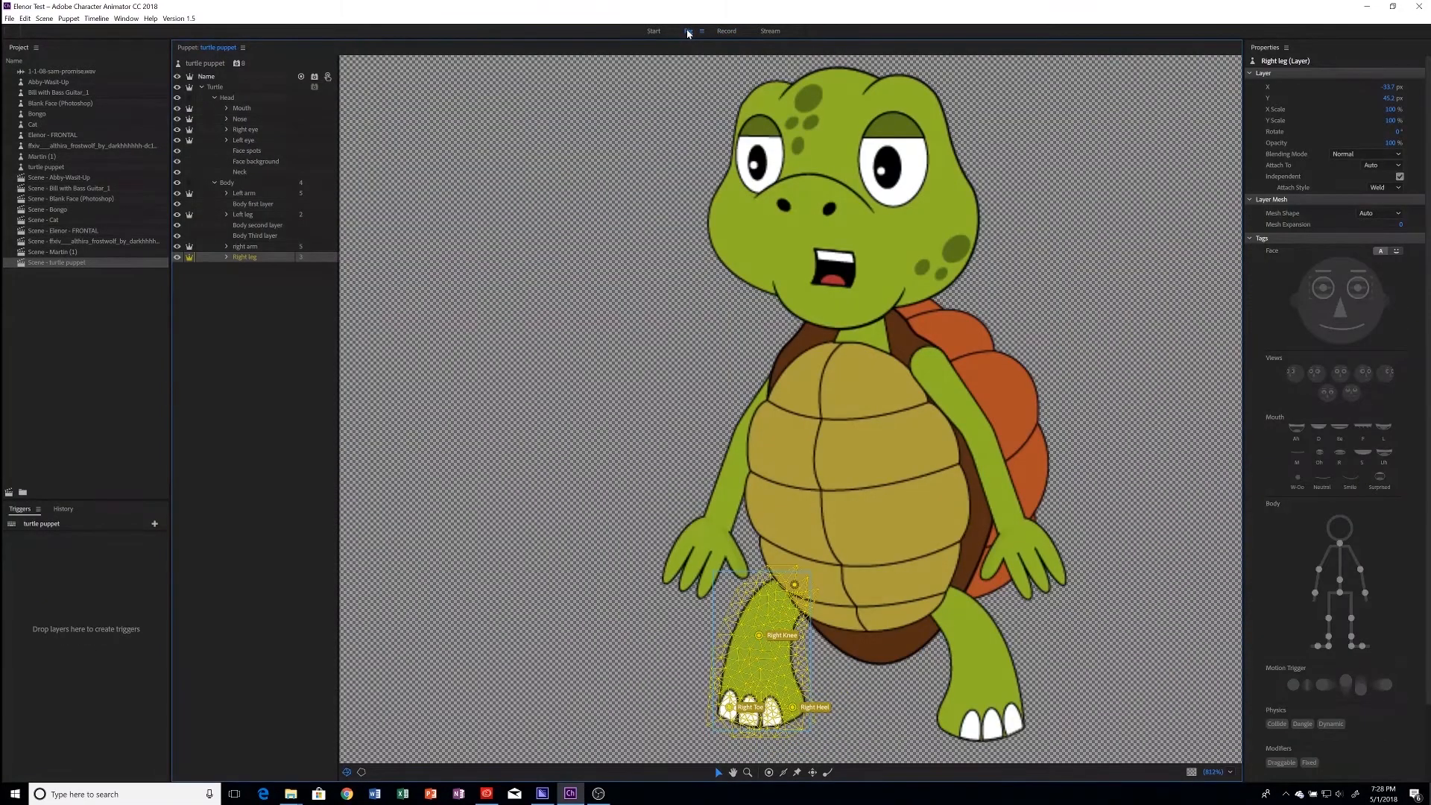
click(249, 216)
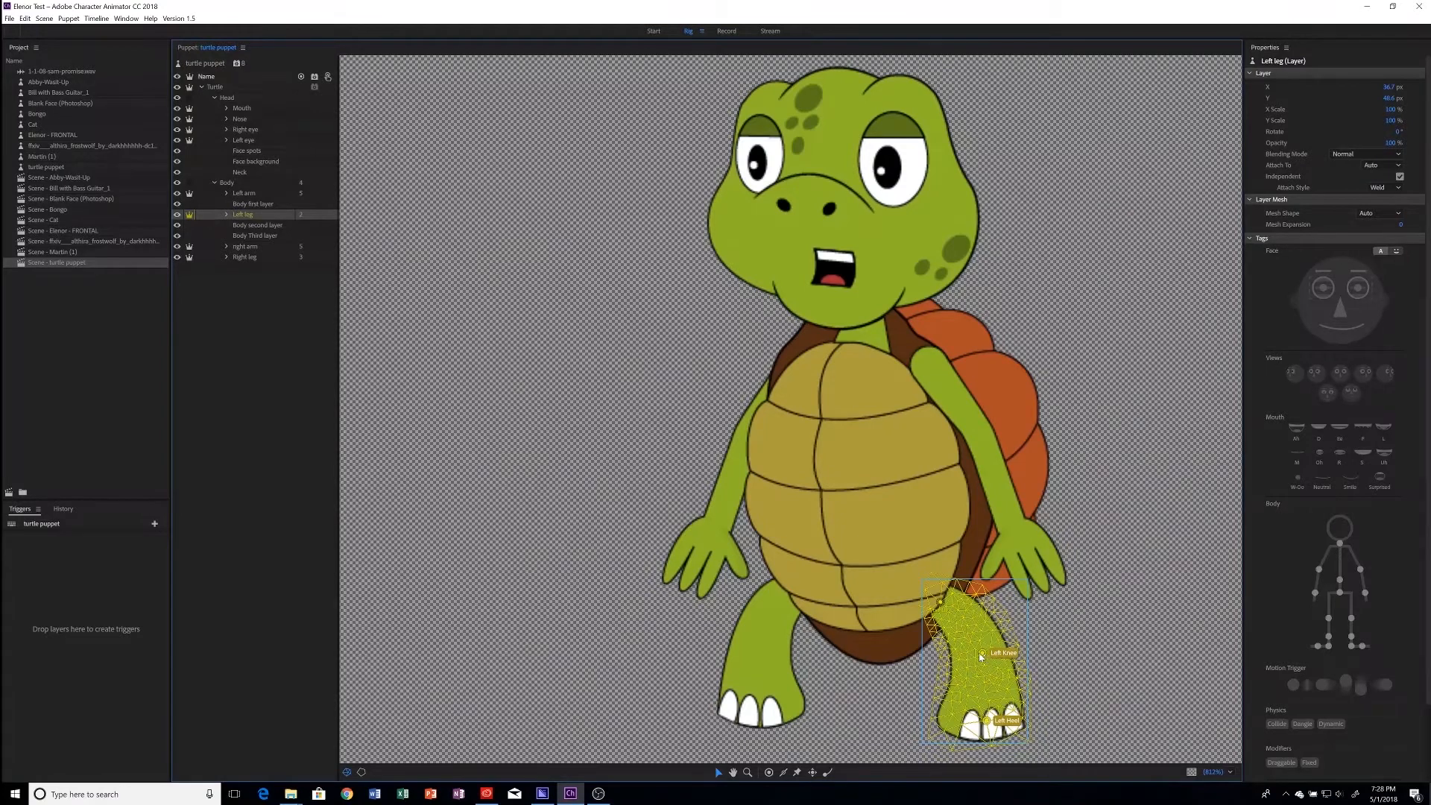
drag(983, 653, 963, 653)
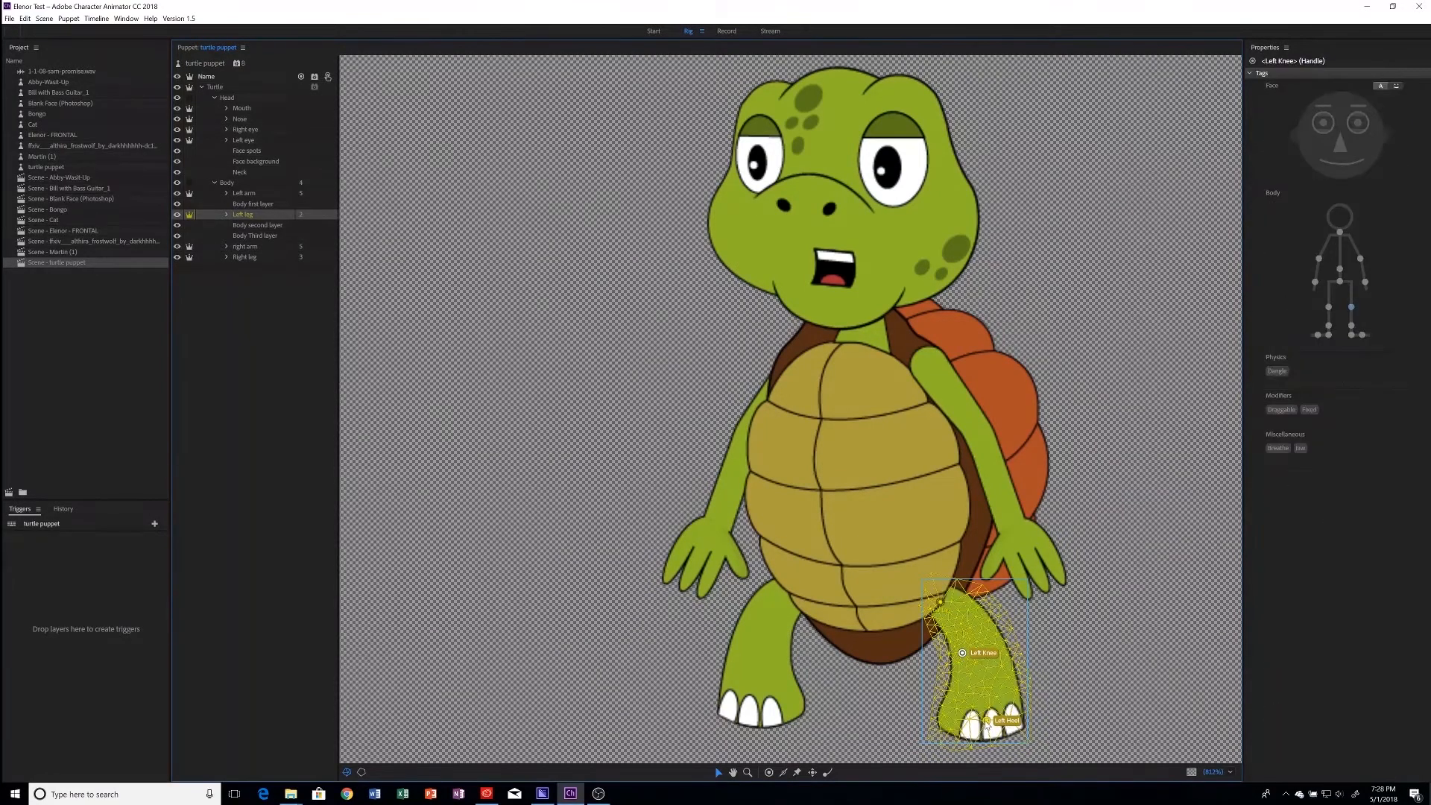
drag(986, 721, 1007, 720)
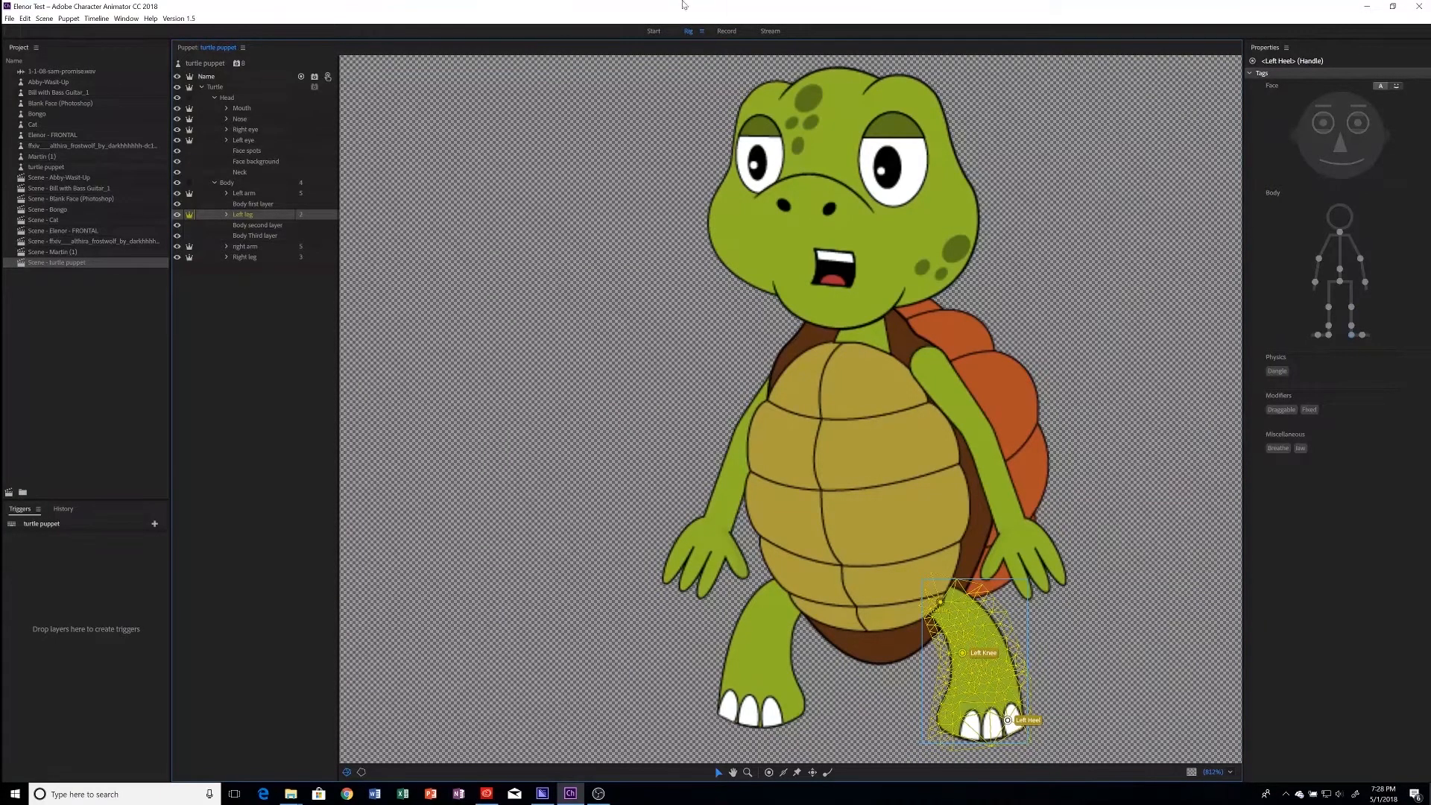
Step: Return to the Record workspace and test the walk both ways with the repositioned left knee and heel handles
click(725, 31)
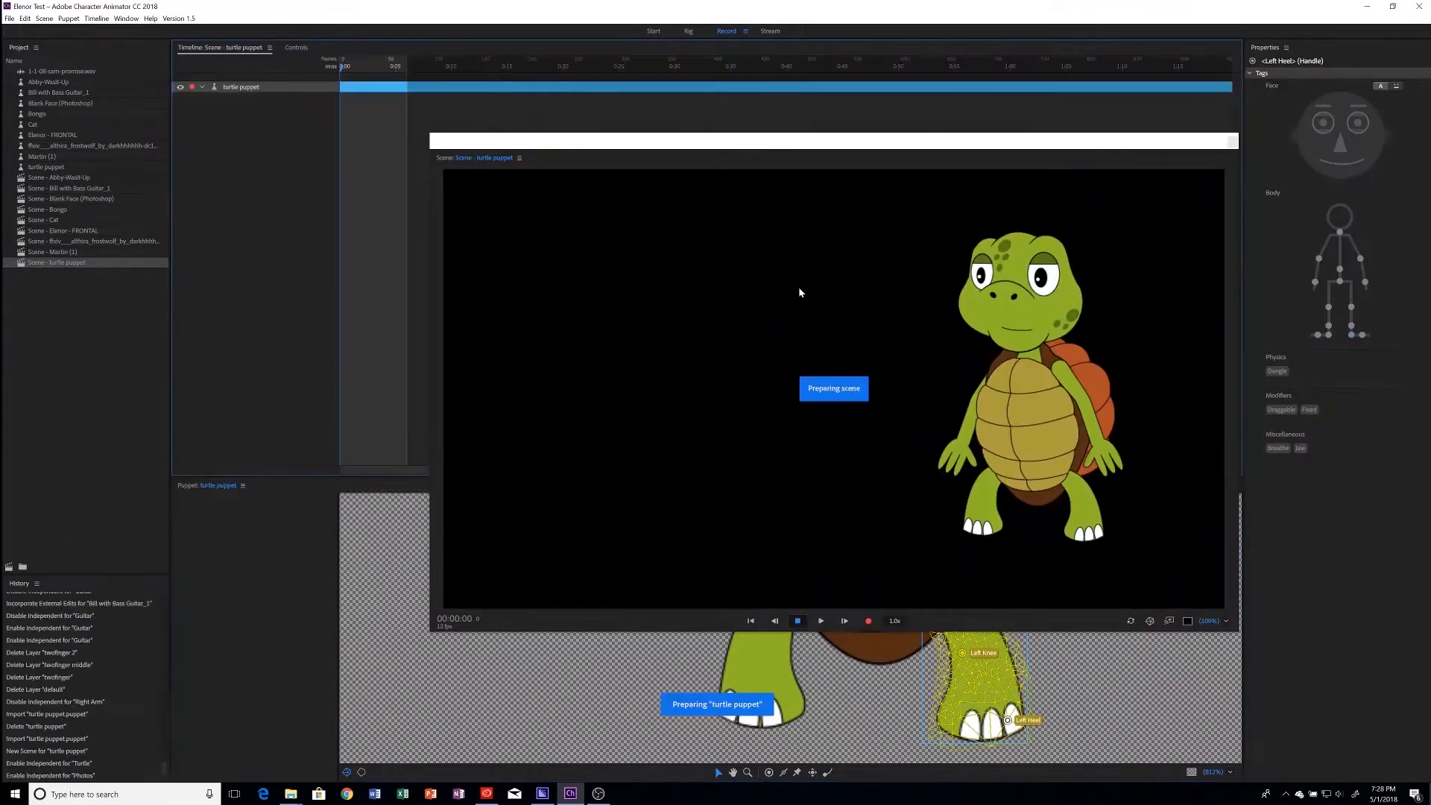
key(Left)
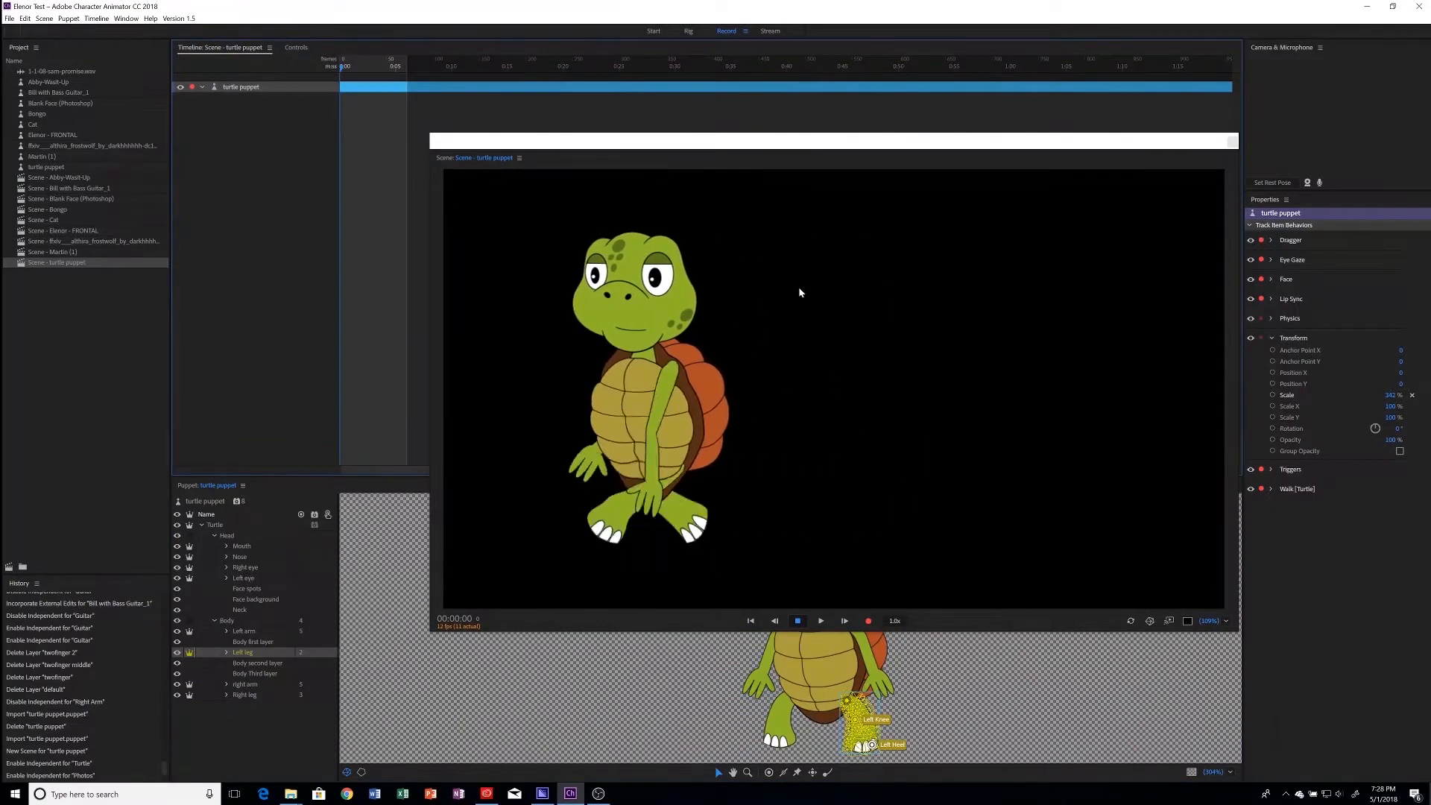
key(Right)
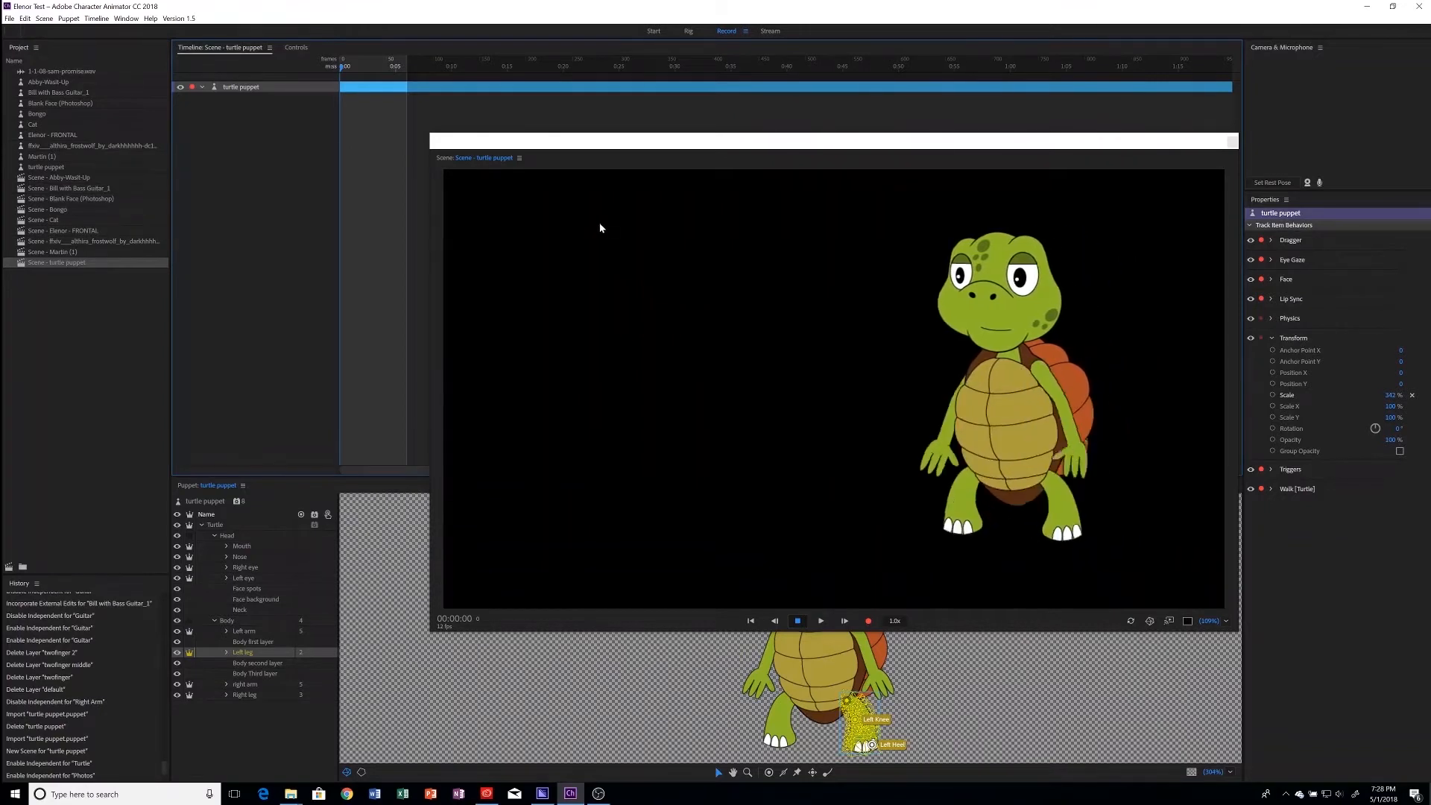
Step: Reopen the rig and move the Left Knee handle back toward the leg's center and the Left Heel handle to mid-foot
click(688, 32)
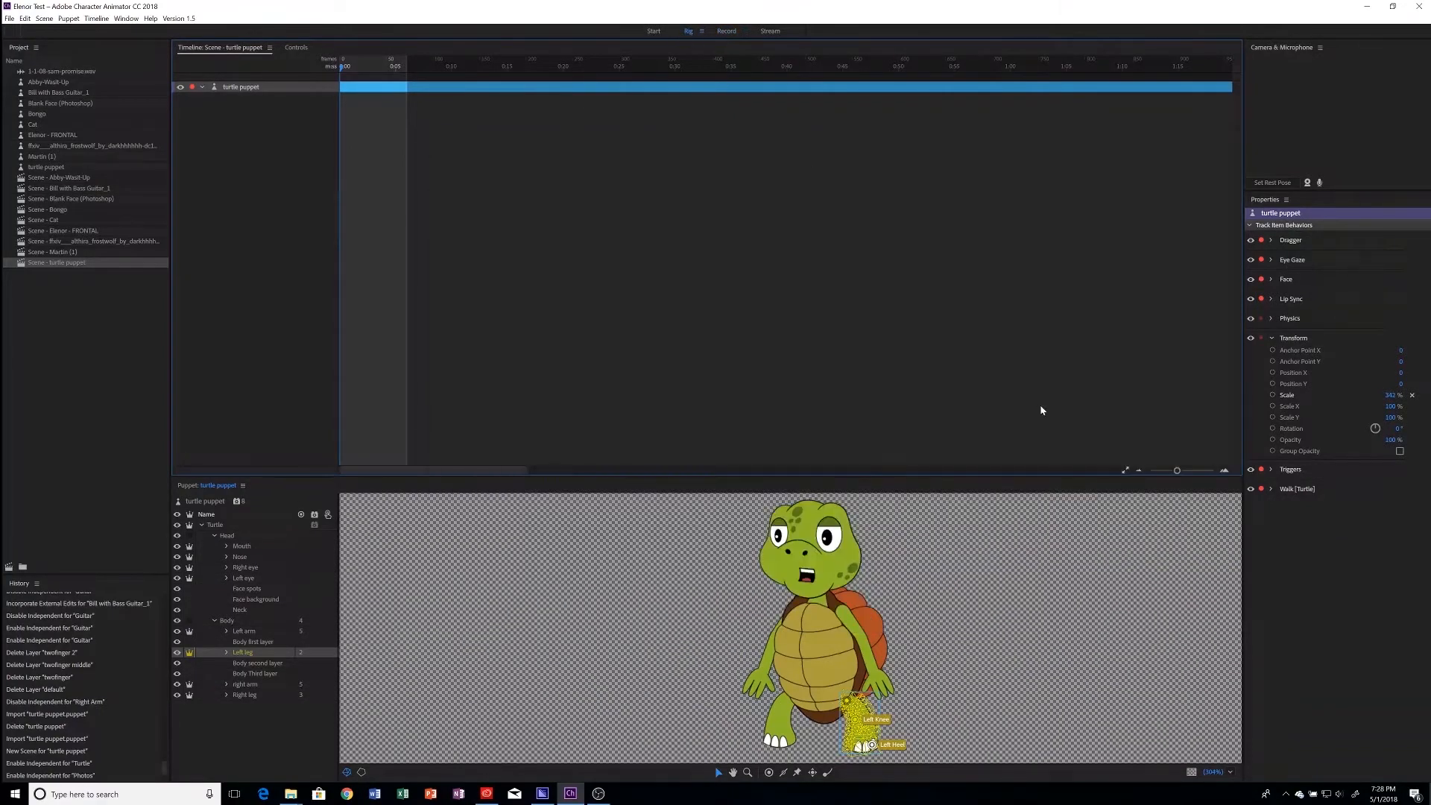
drag(963, 653, 977, 656)
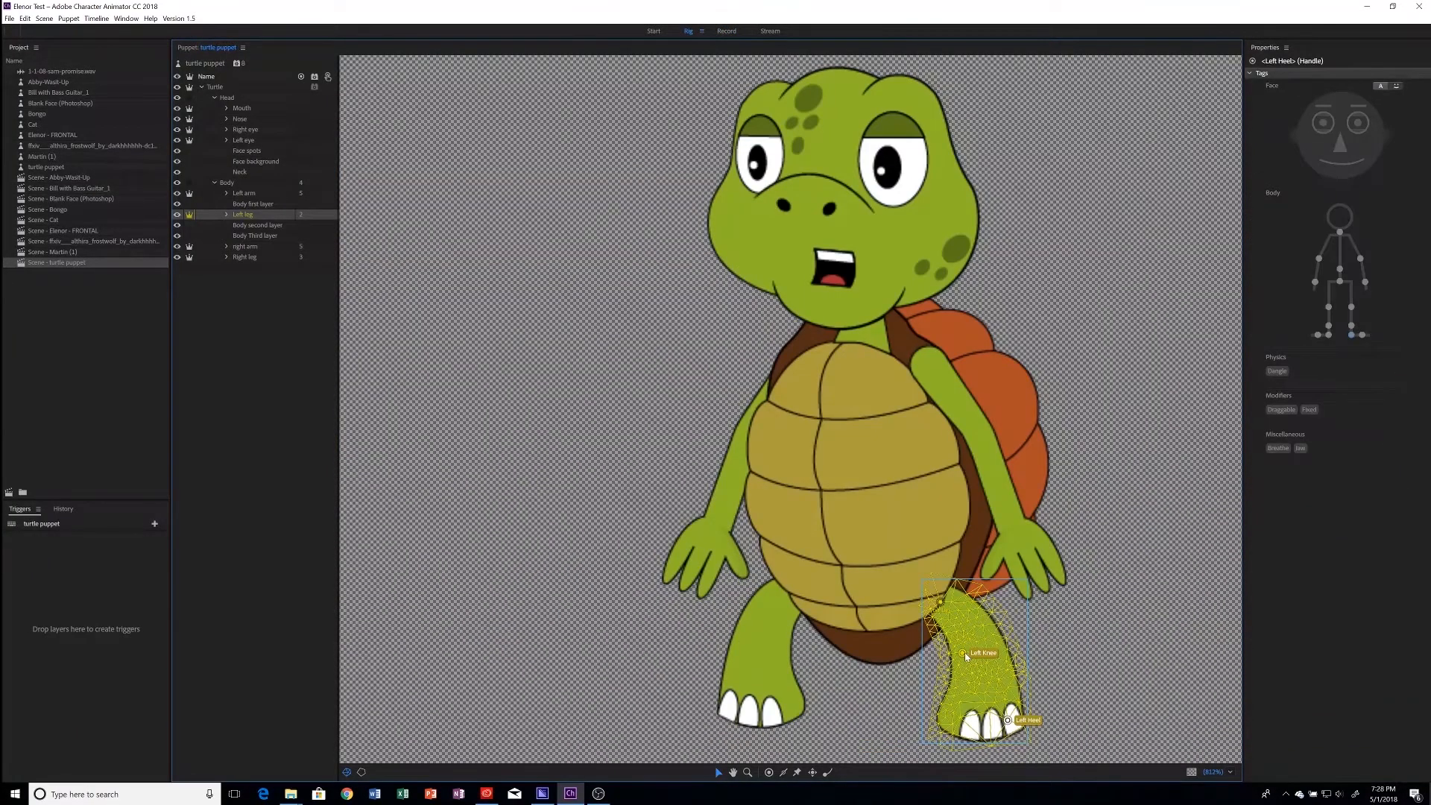
drag(1007, 720, 992, 721)
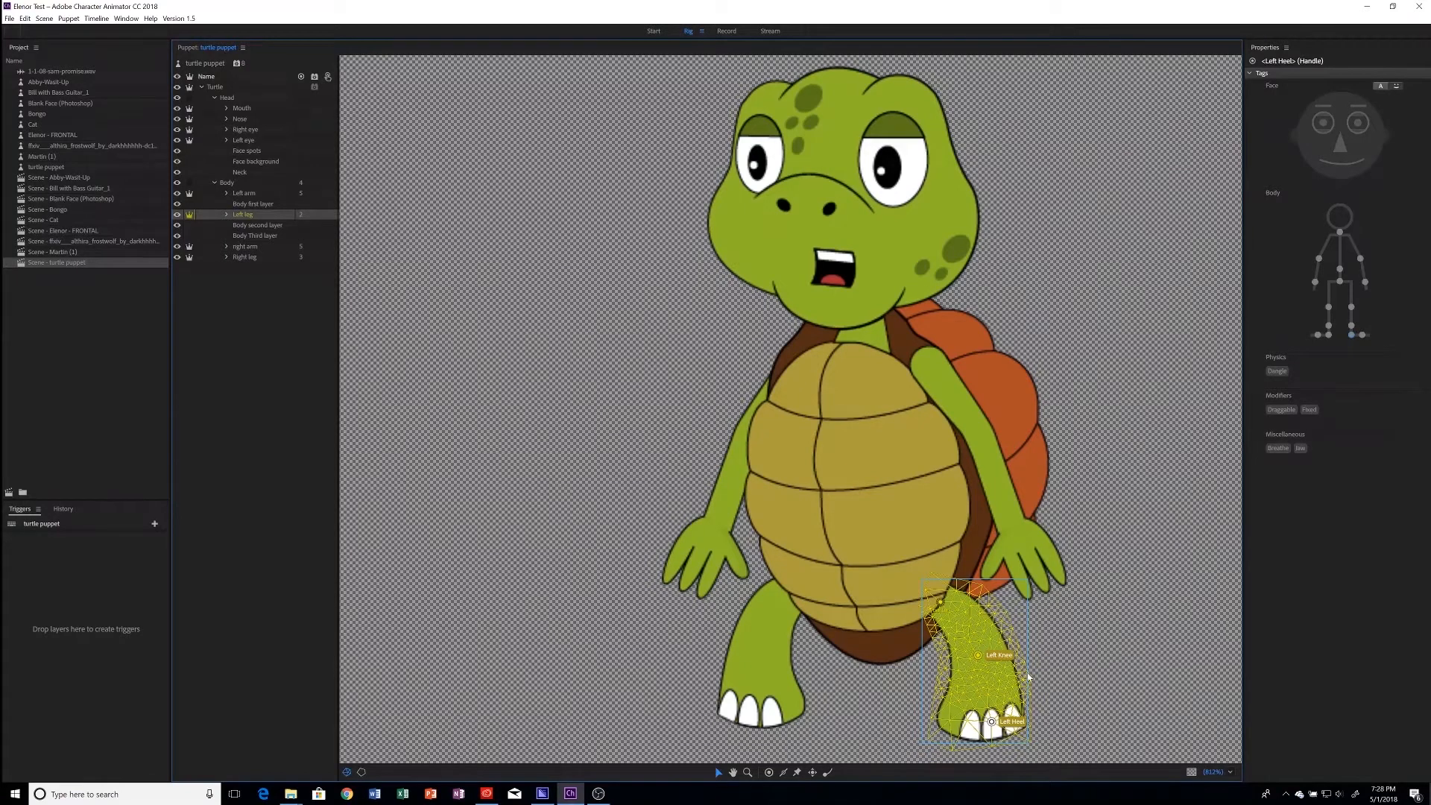
Step: Show the tags as text and replace the knee handle's Left Knee tag with Left Elbow
click(979, 656)
click(1396, 85)
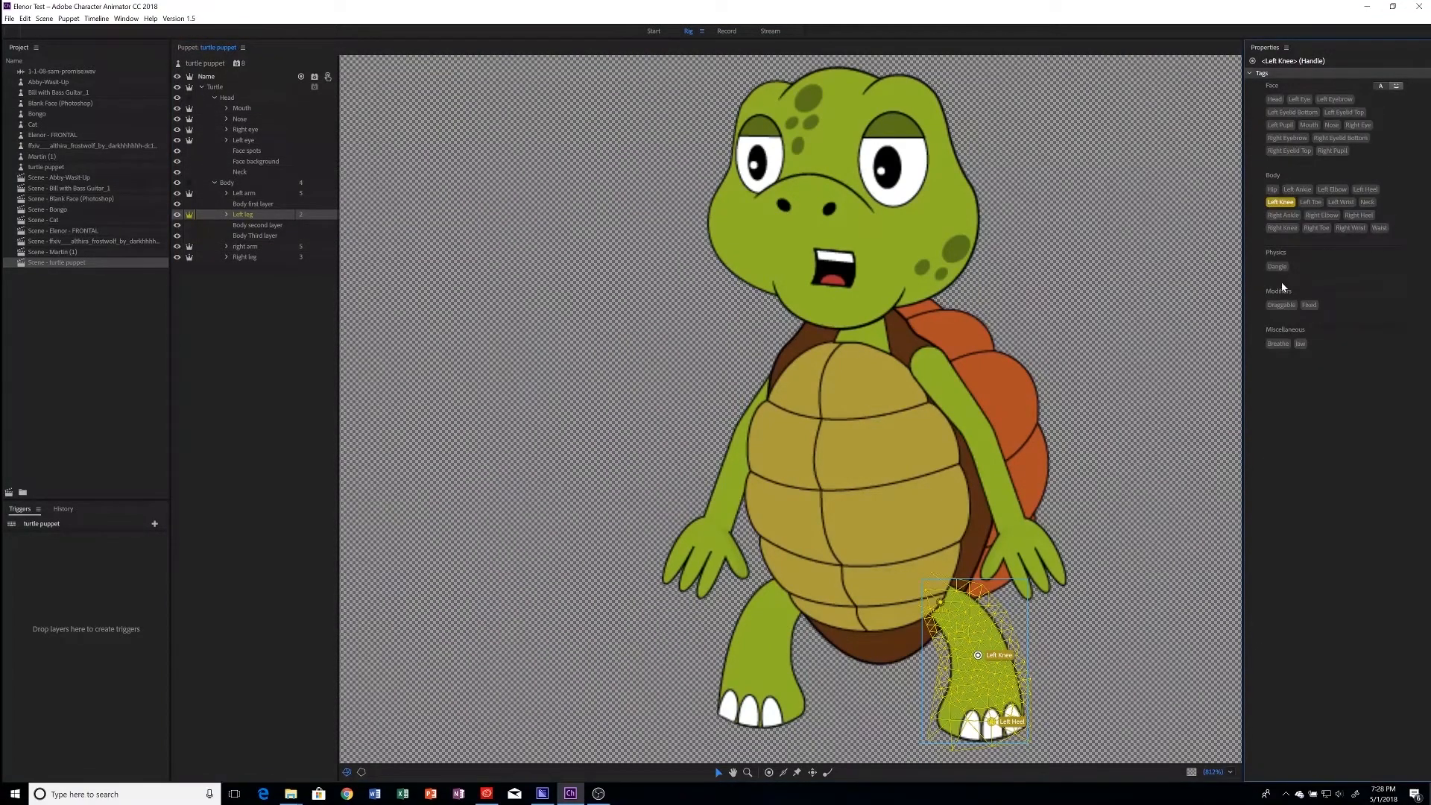
click(1287, 206)
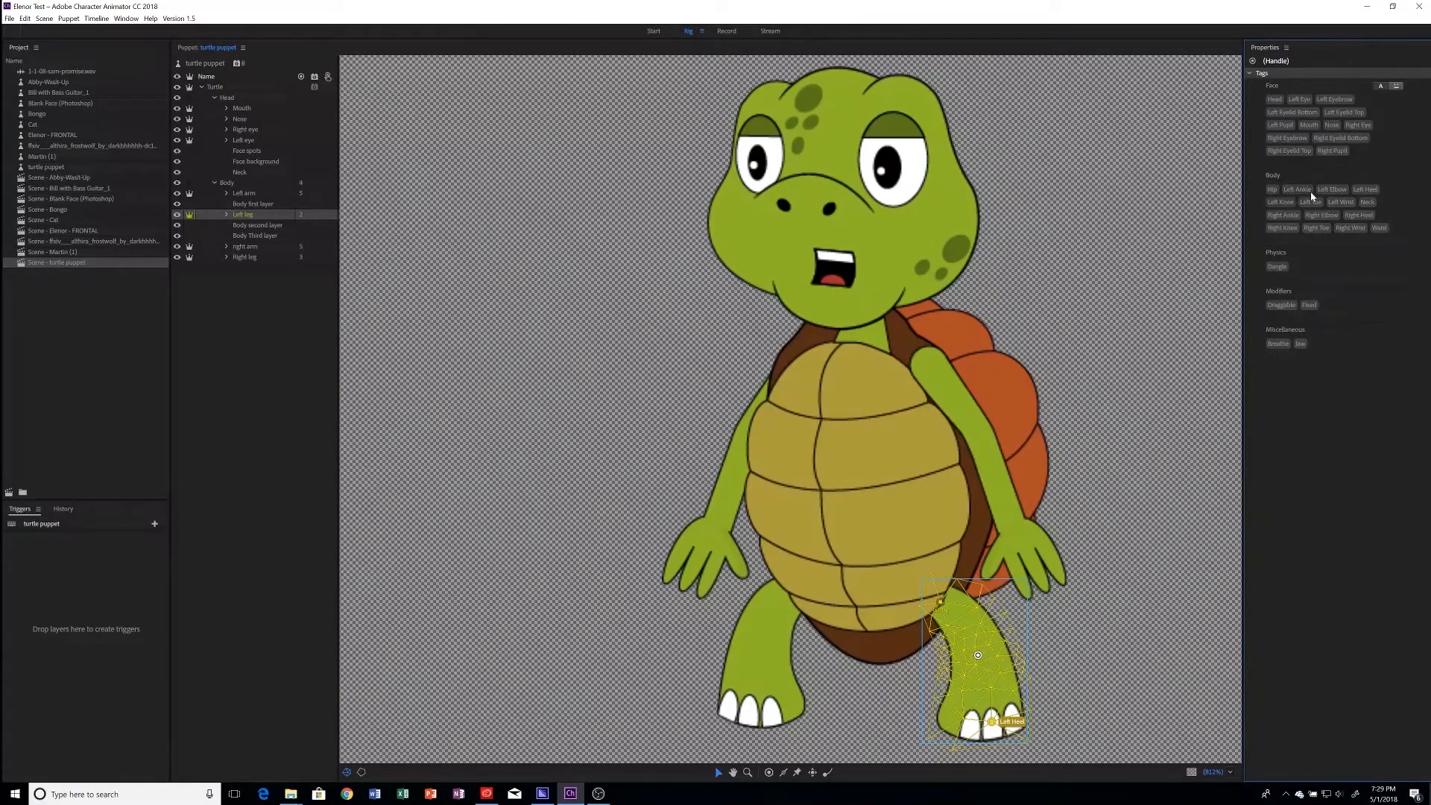
click(1319, 193)
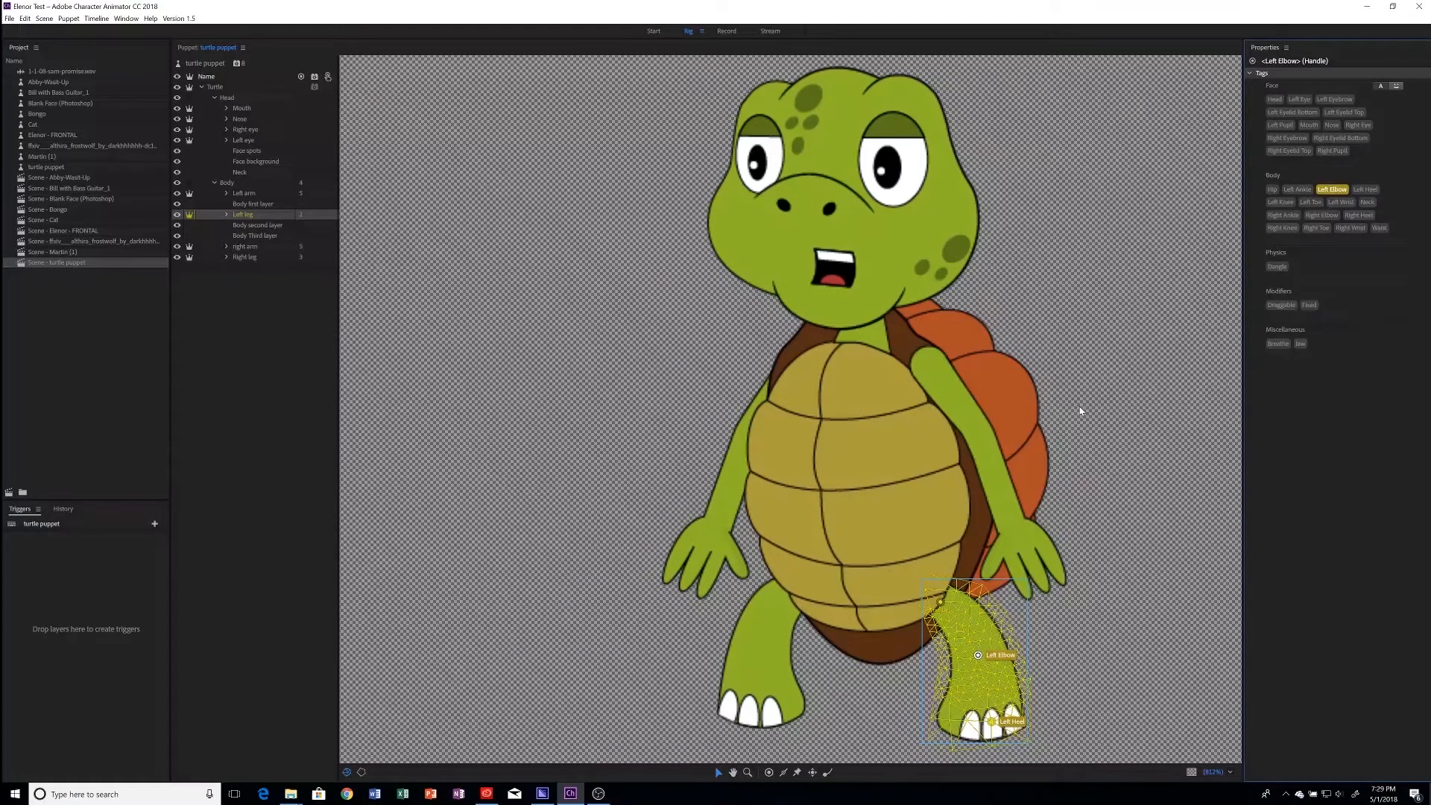
Step: Test the turtle's walk repeatedly in both directions with the left leg's middle handle tagged Left Elbow
click(727, 33)
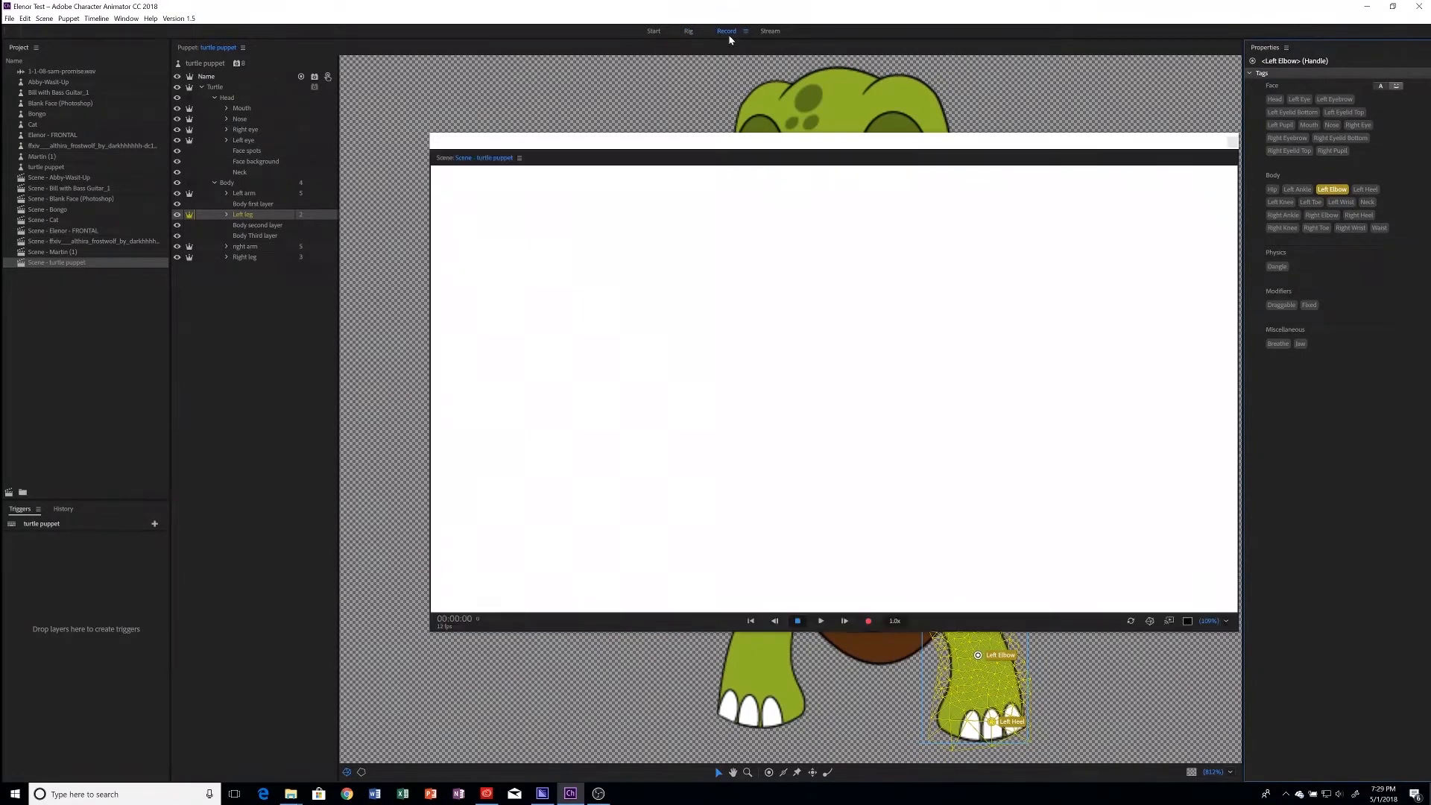
key(Left)
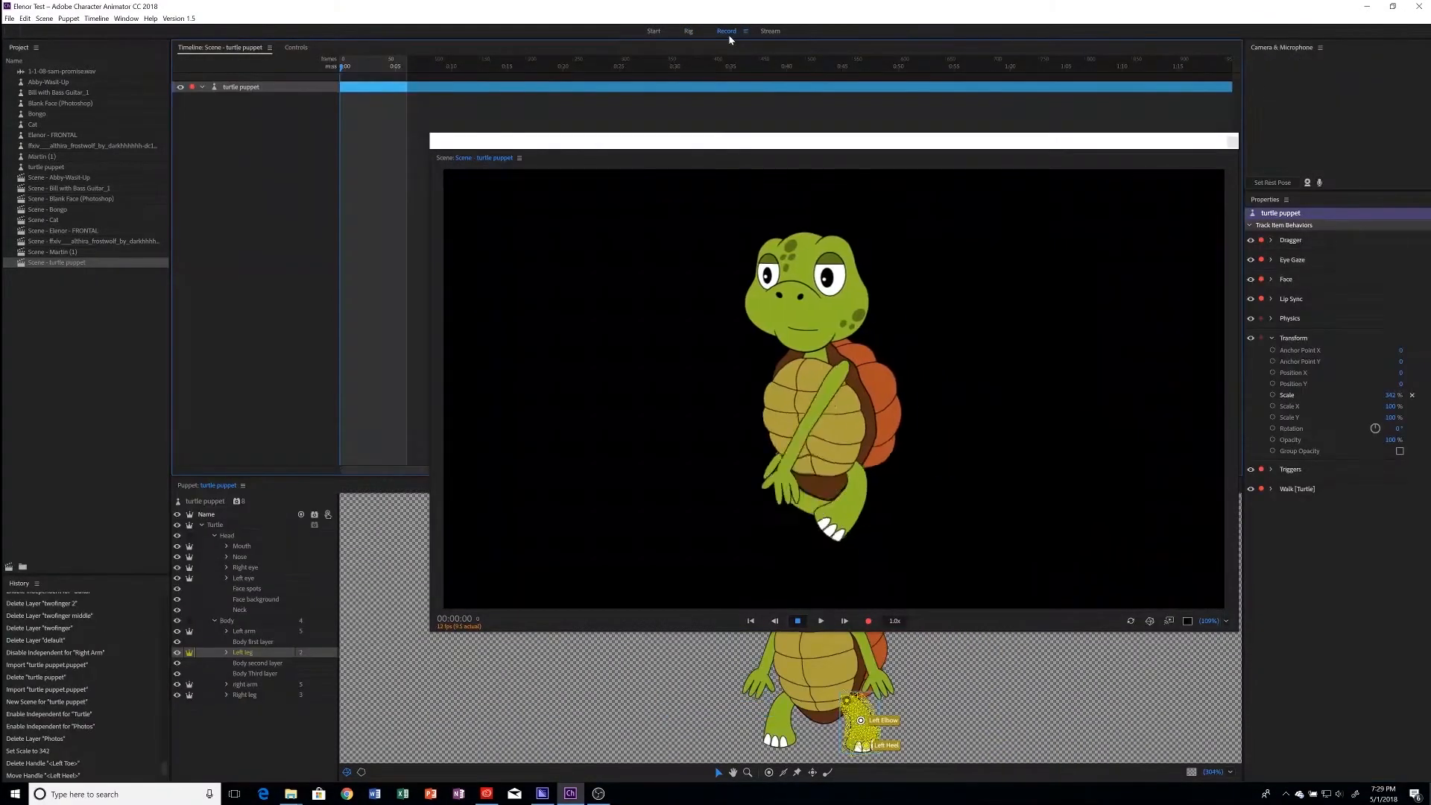
key(Right)
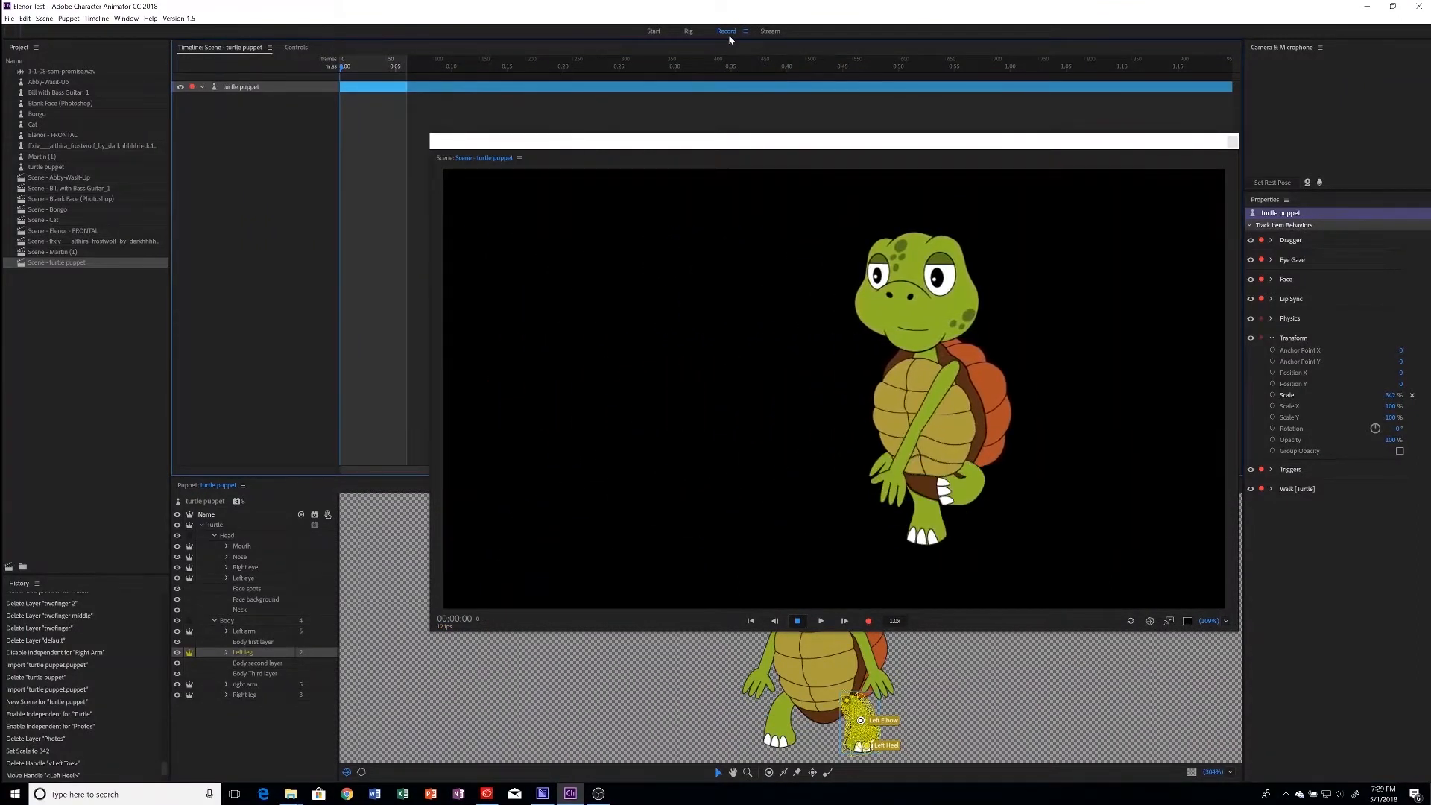
key(Left)
key(Left)
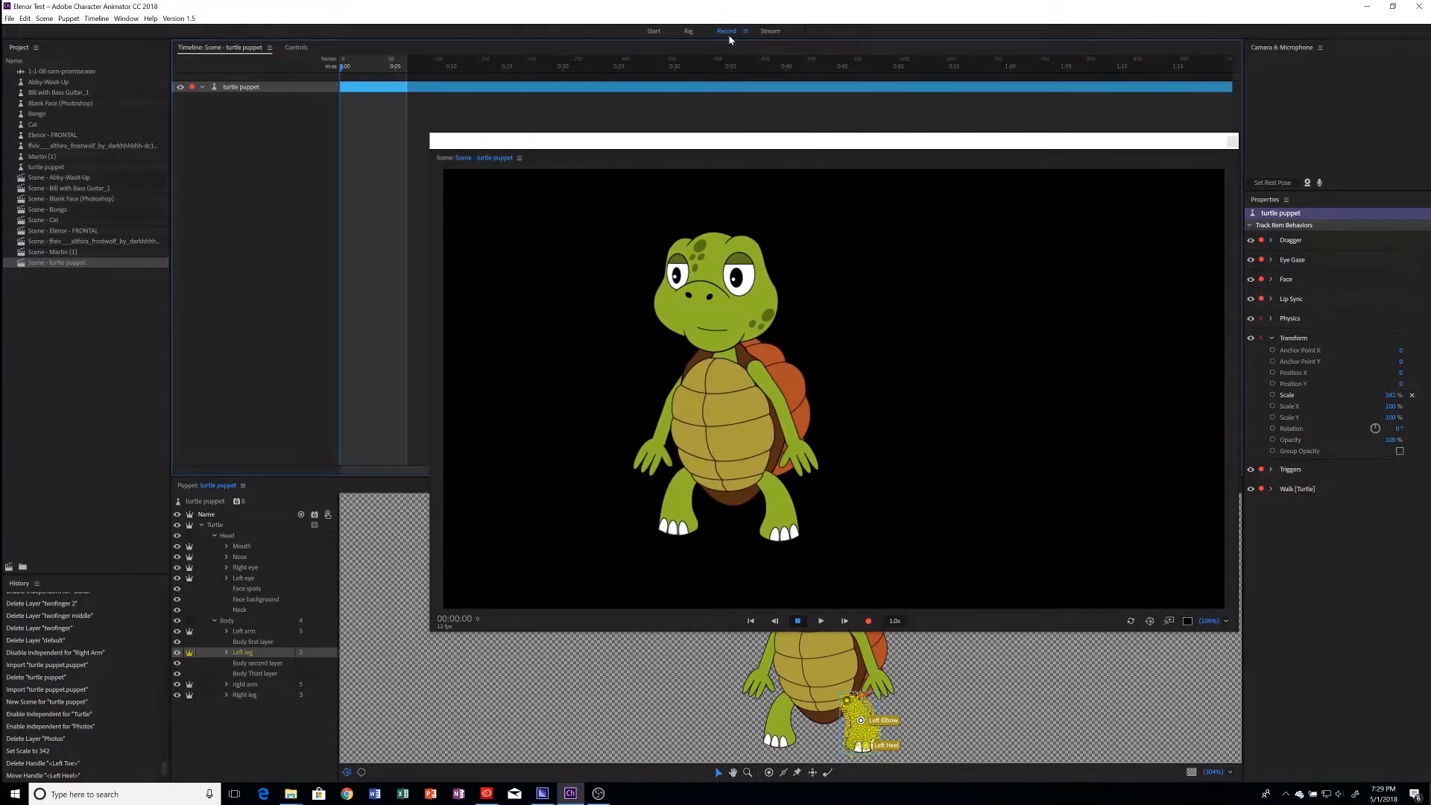
key(Left)
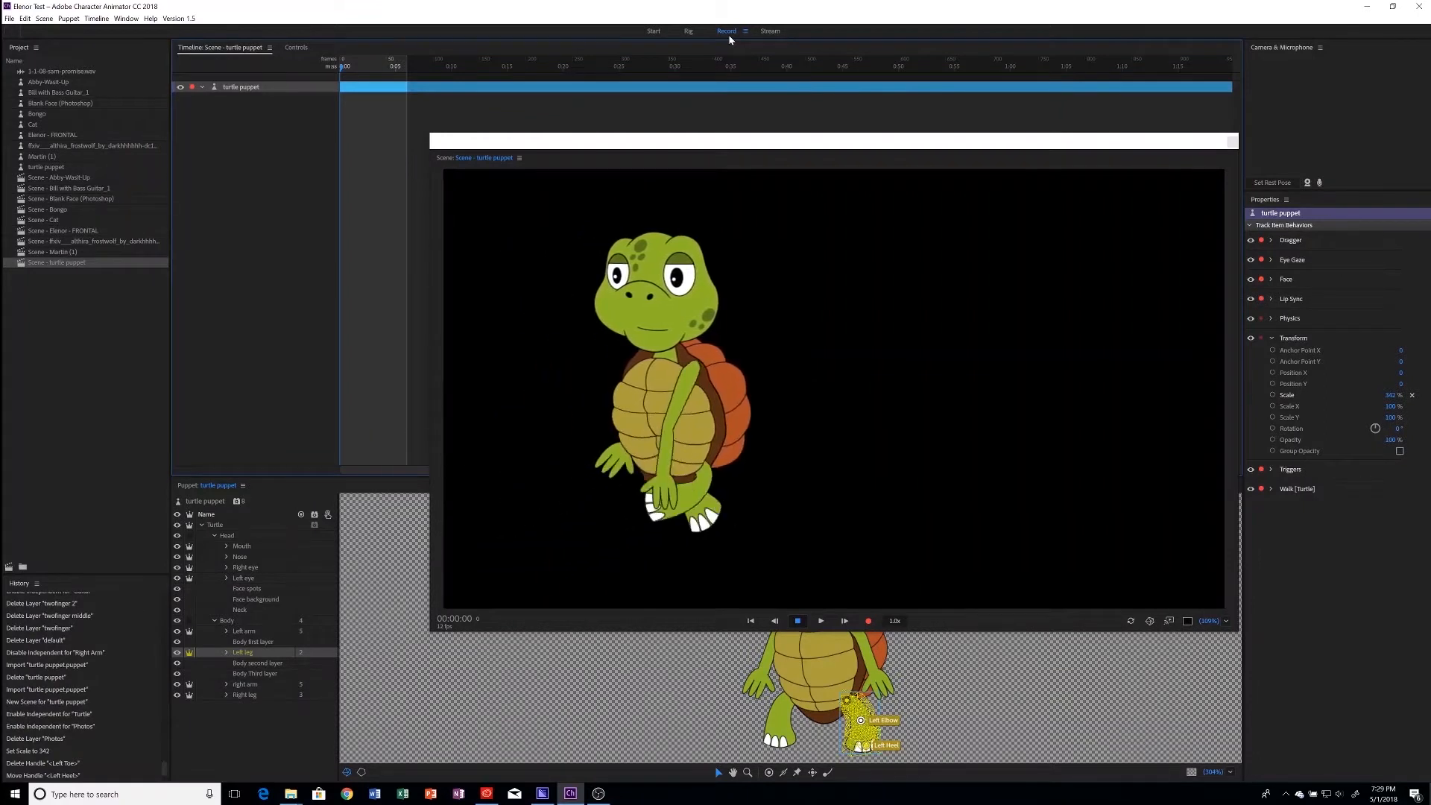
key(Right)
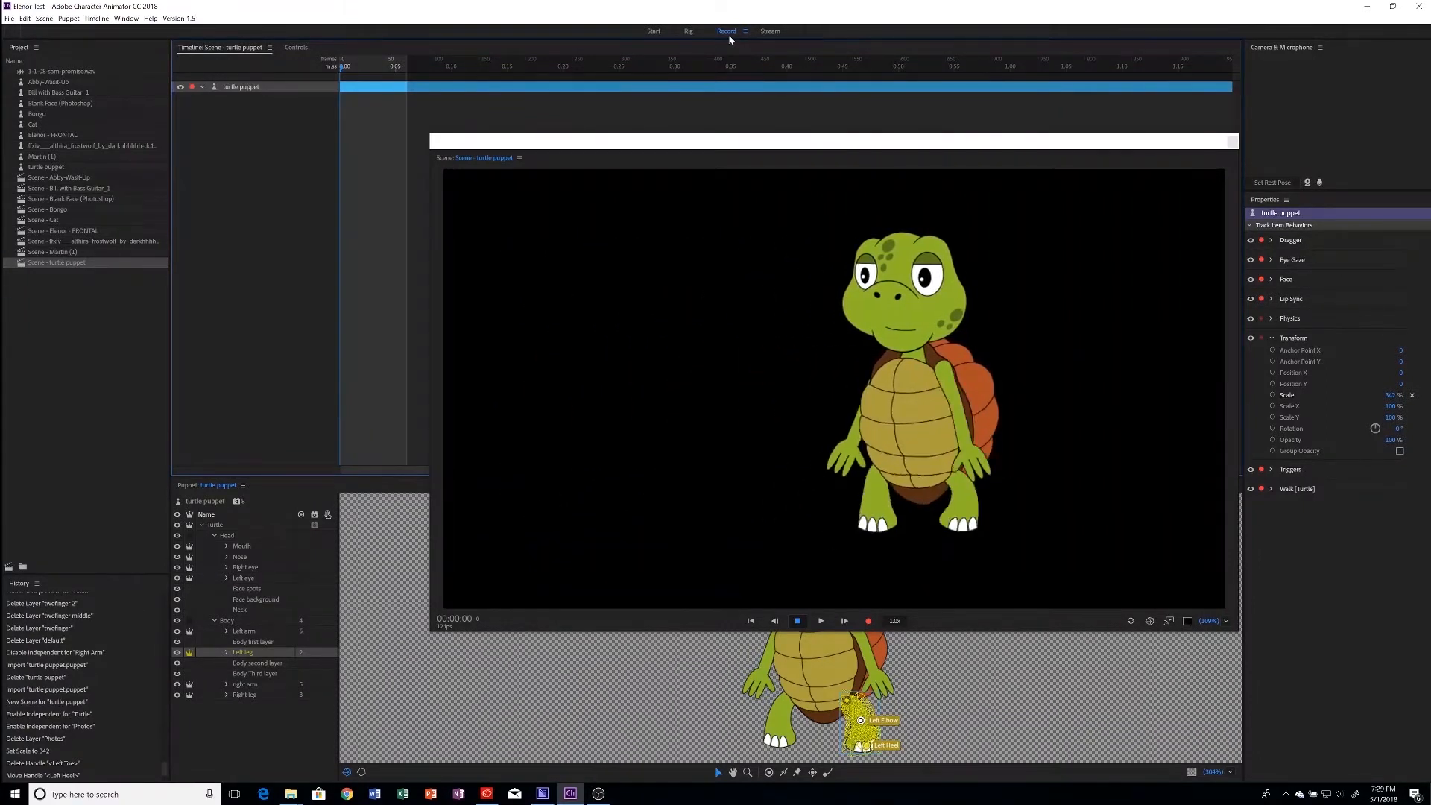
key(Left)
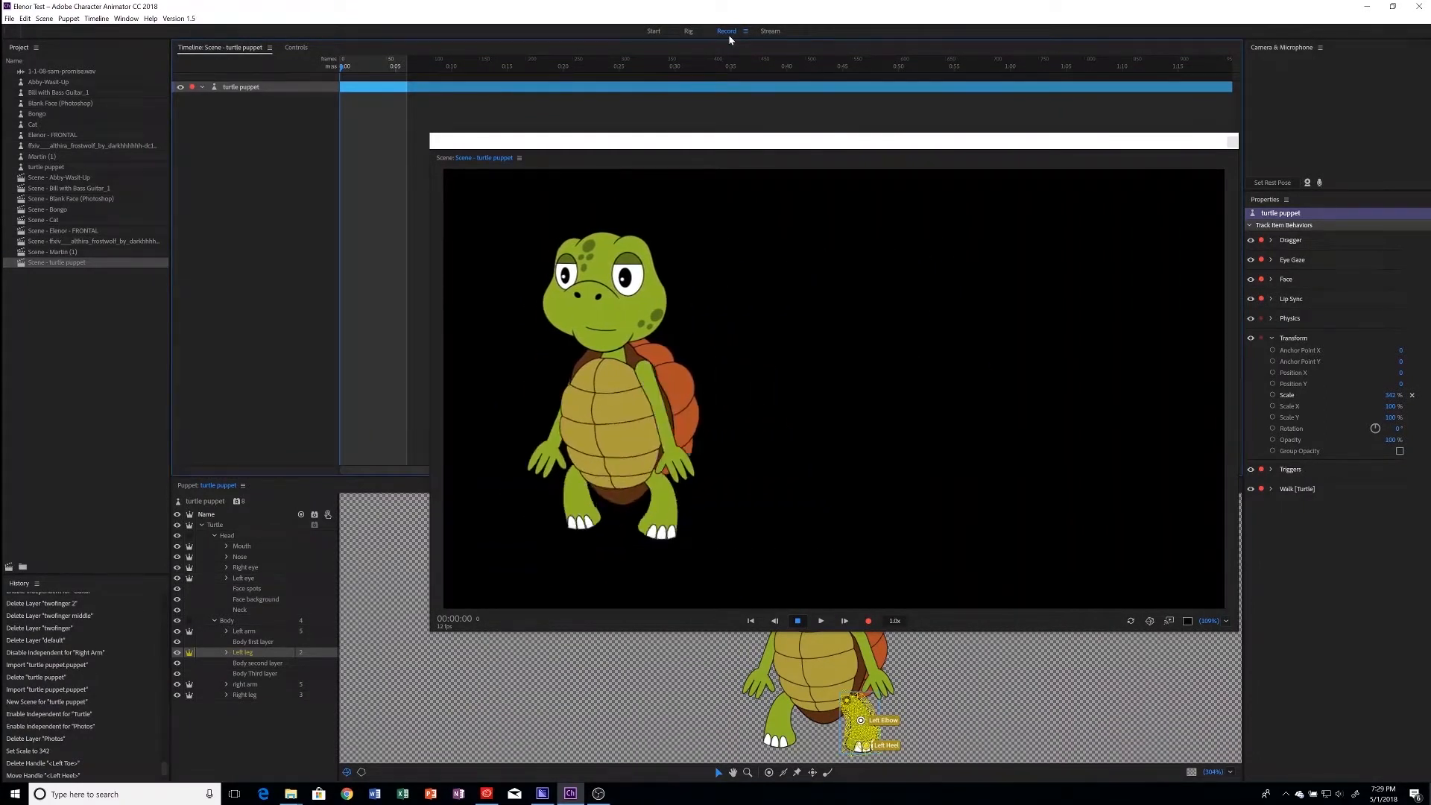
key(Right)
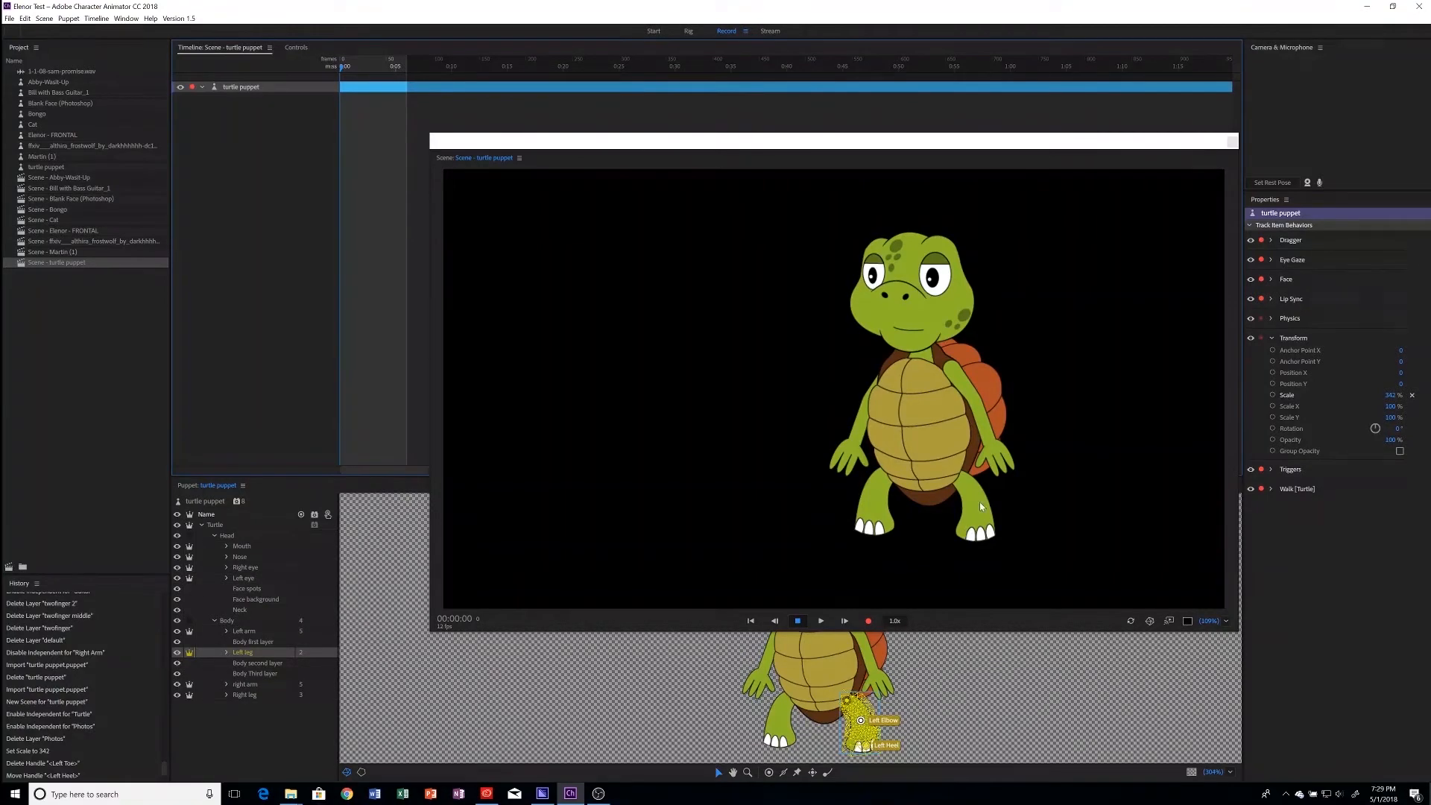
Step: Return to the rig and undo the tag changes so the left leg's middle handle is tagged Left Knee again
click(689, 31)
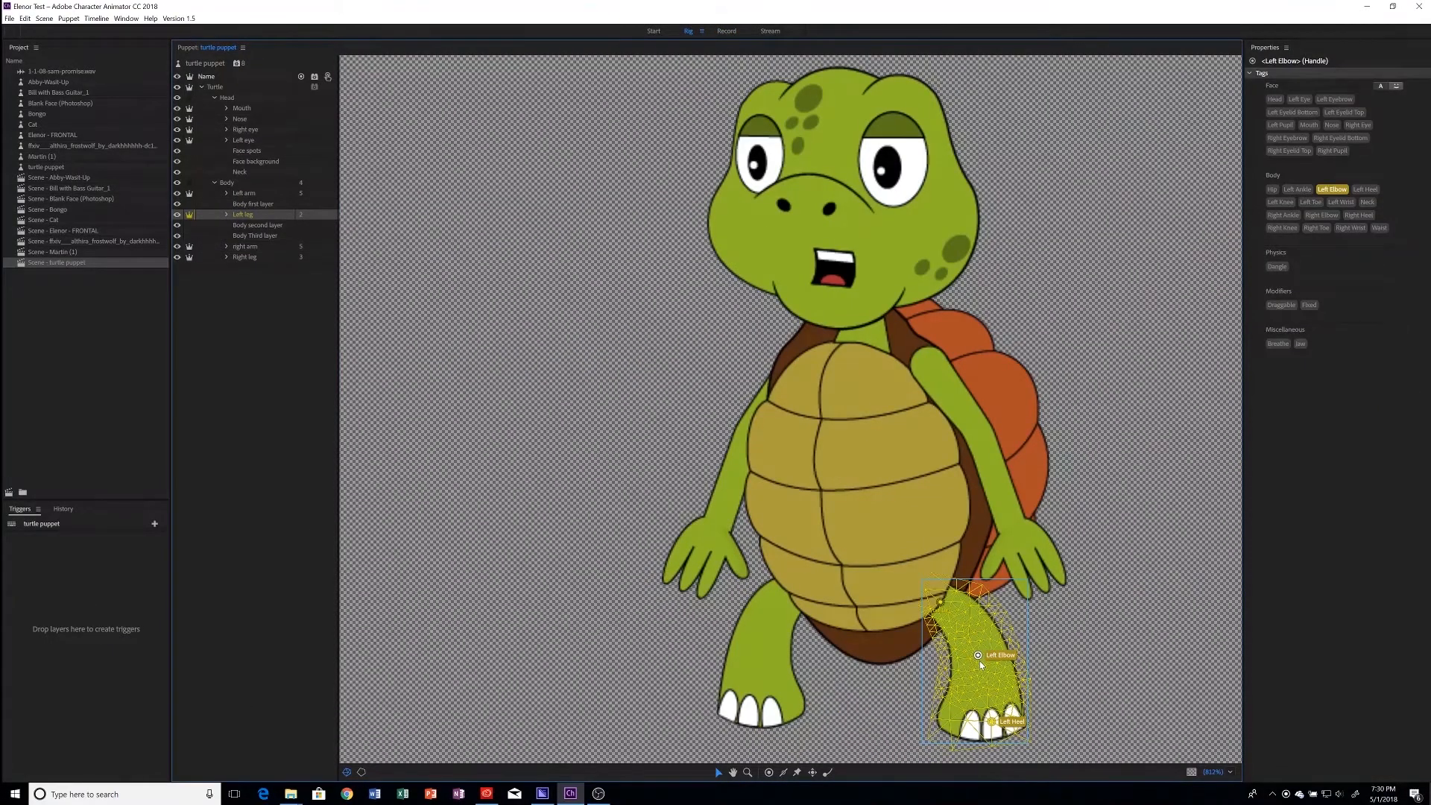
key(ctrl+z)
key(ctrl+z)
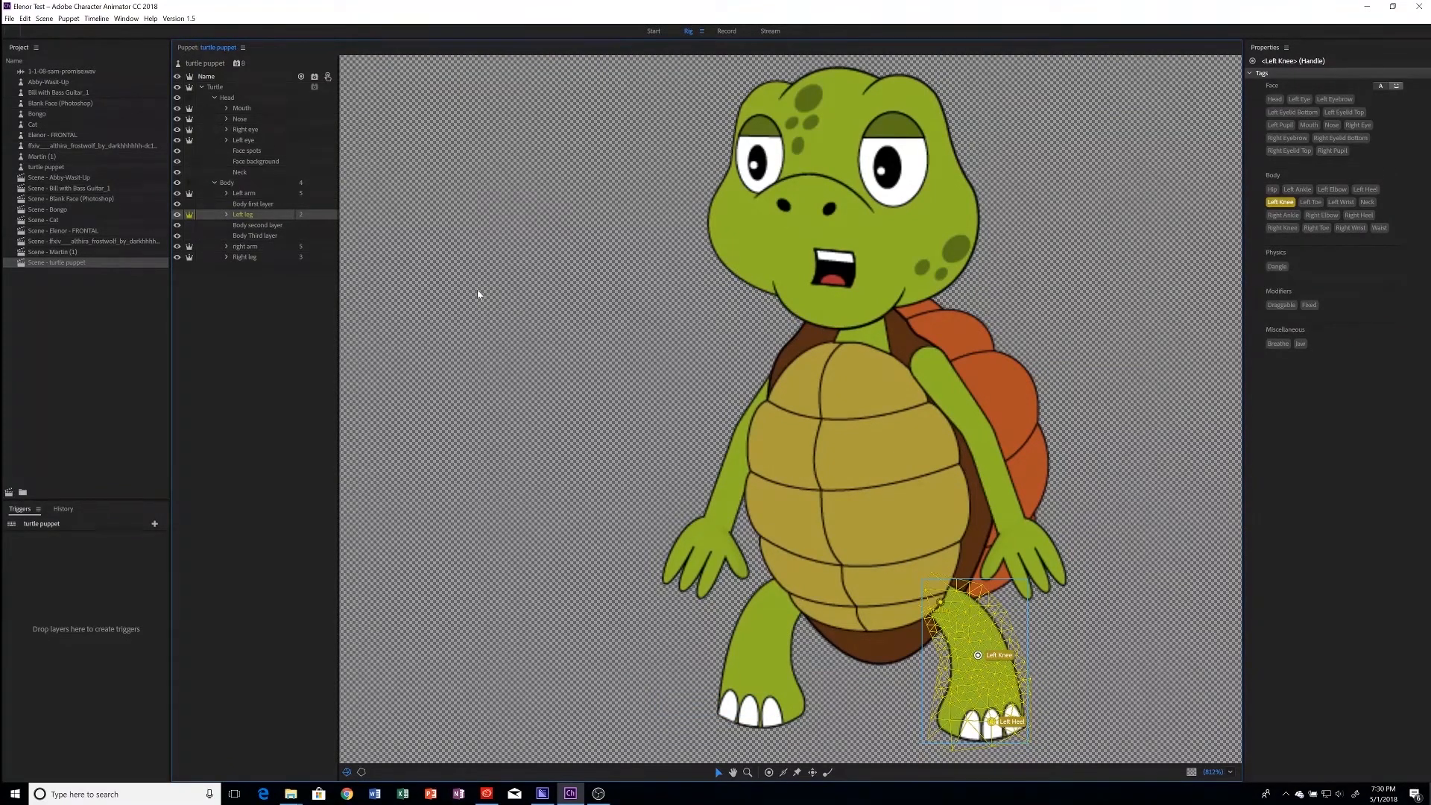
click(25, 17)
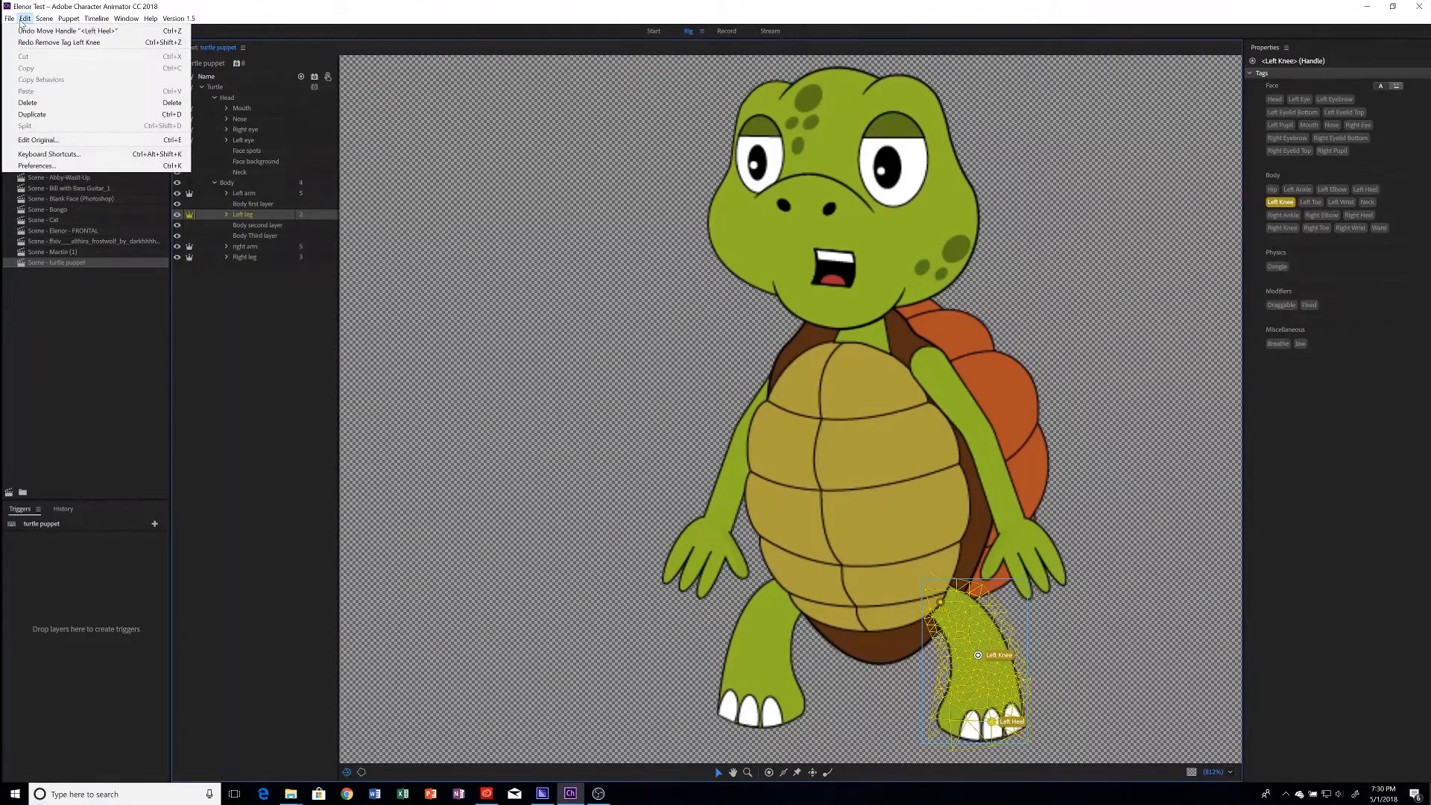
click(26, 44)
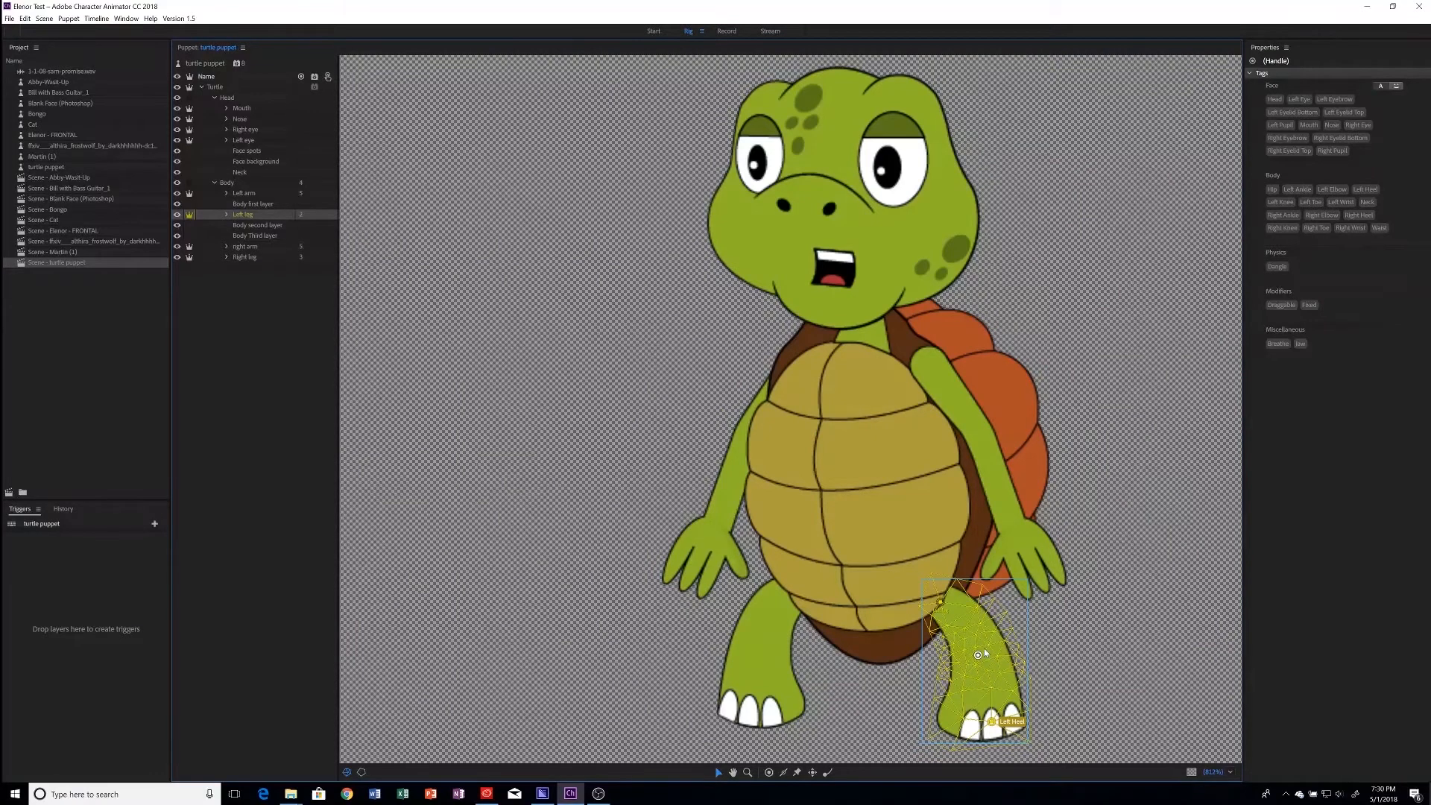
key(ctrl+z)
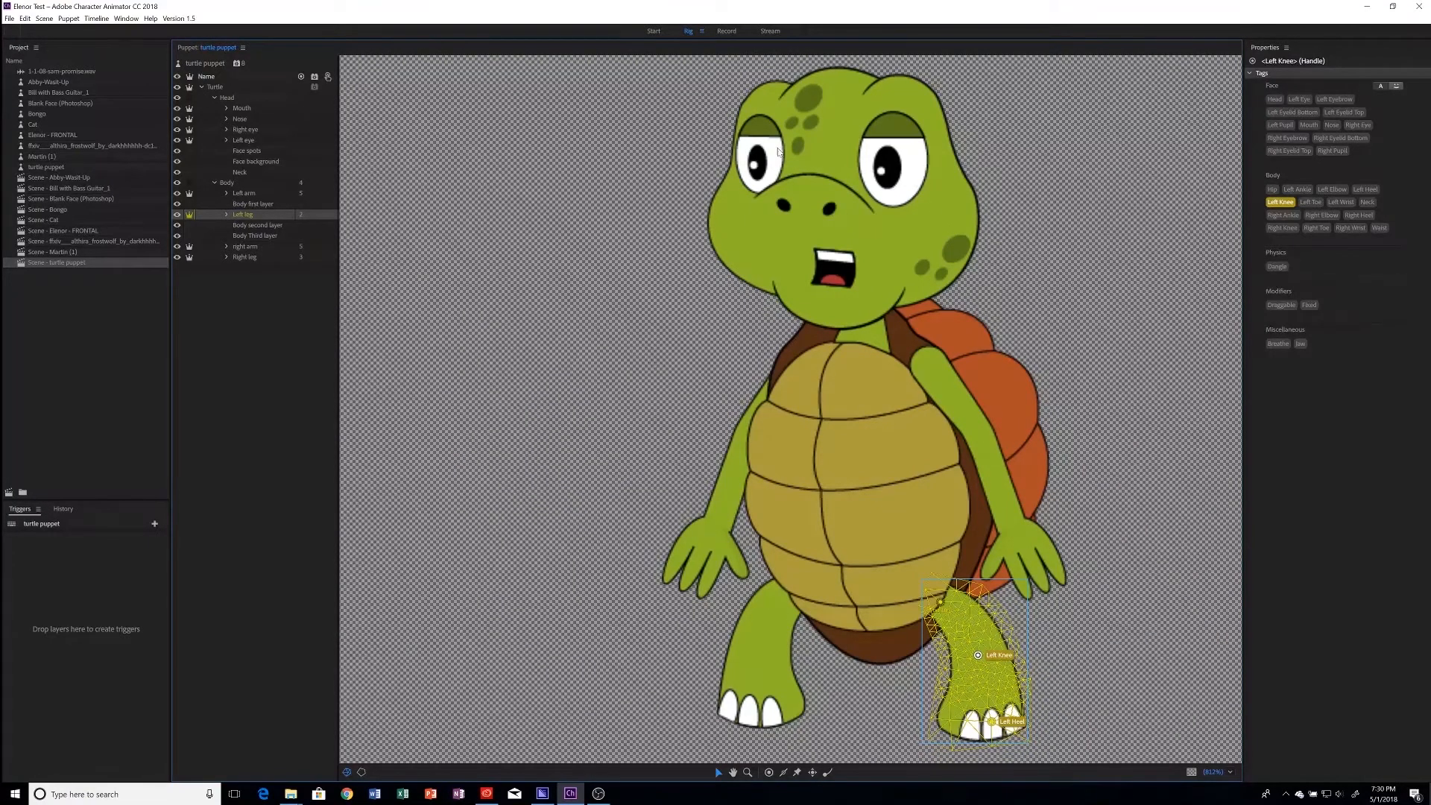
Step: Test both of the turtle's arms in the scene by moving one hand up and outward and the other across the belly
click(238, 97)
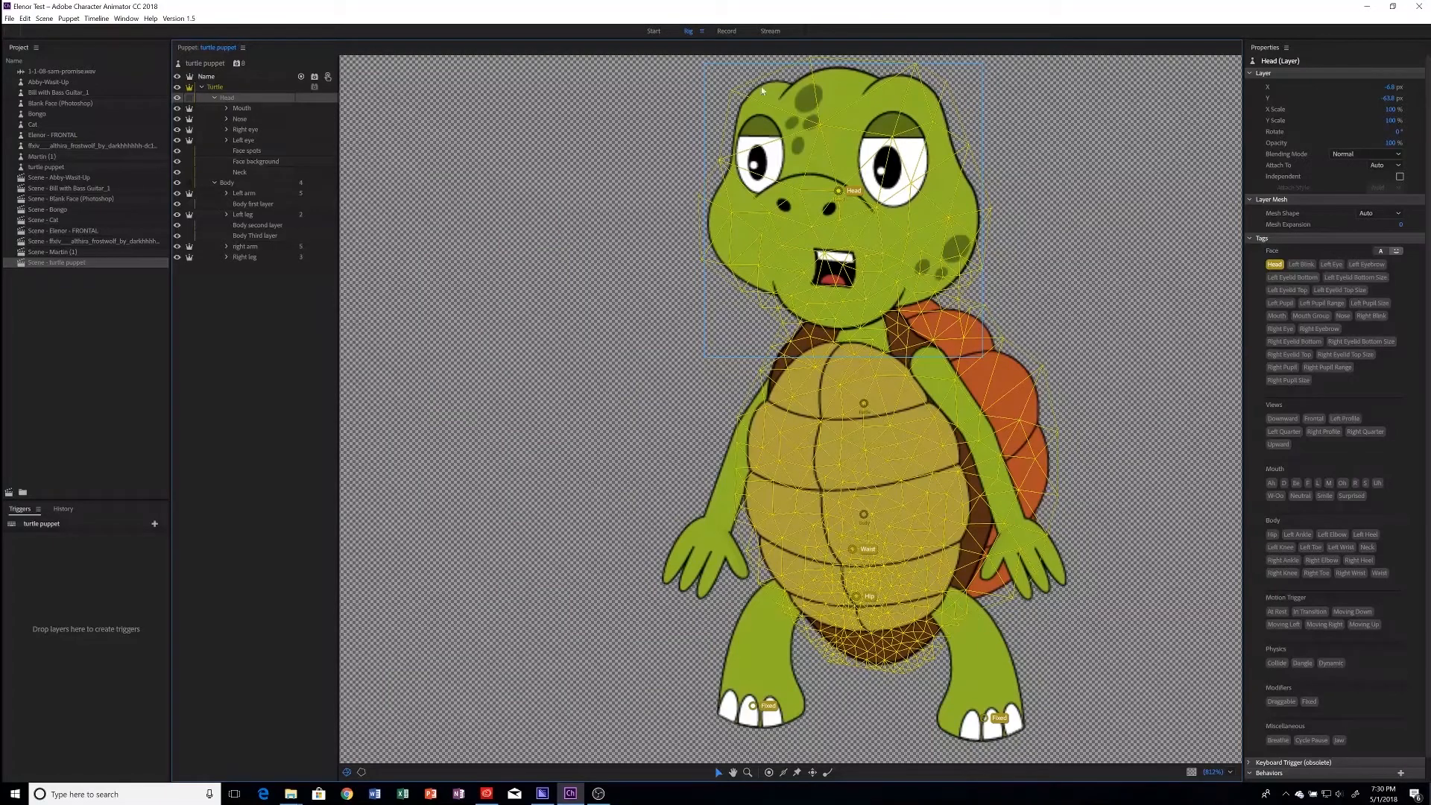
click(727, 31)
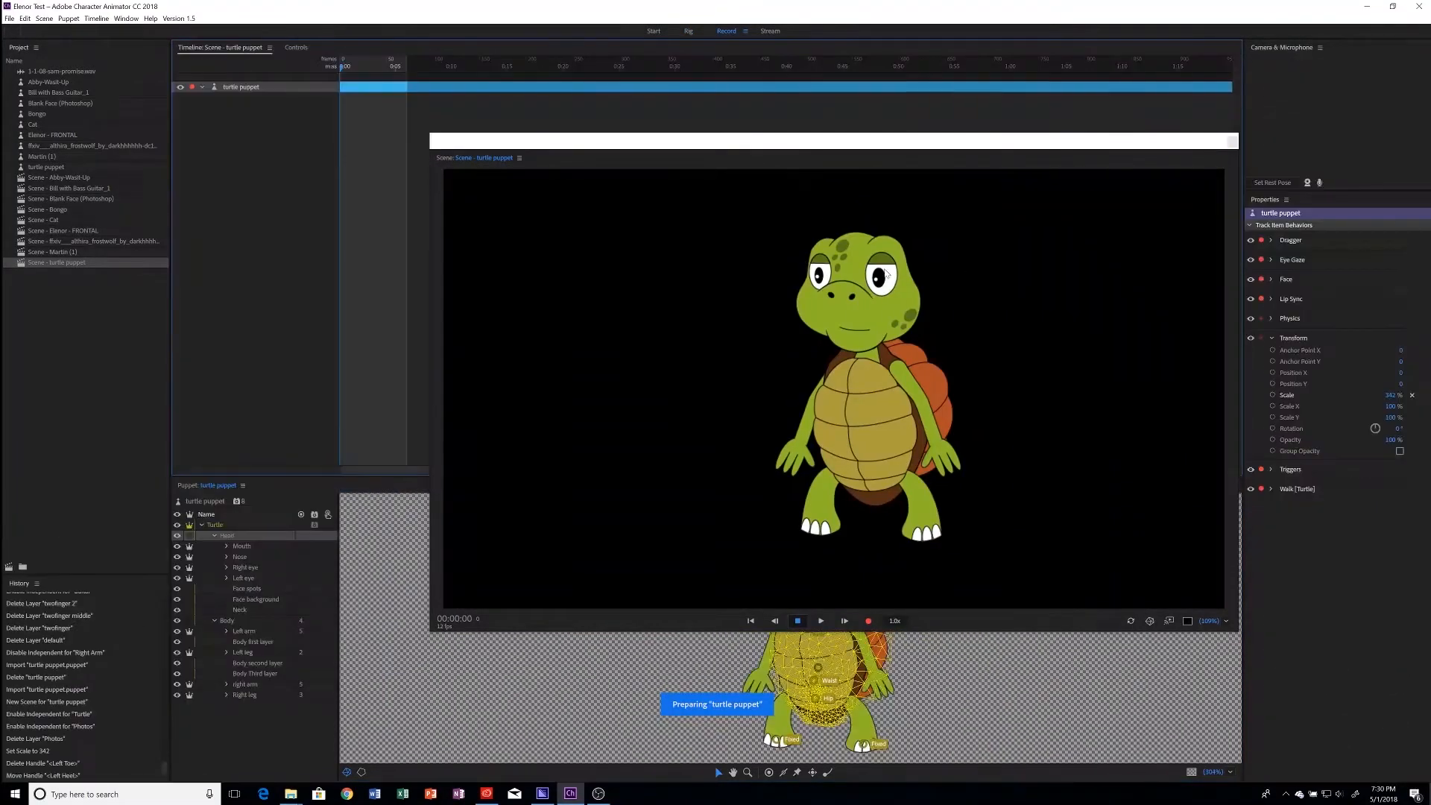
drag(852, 269, 862, 127)
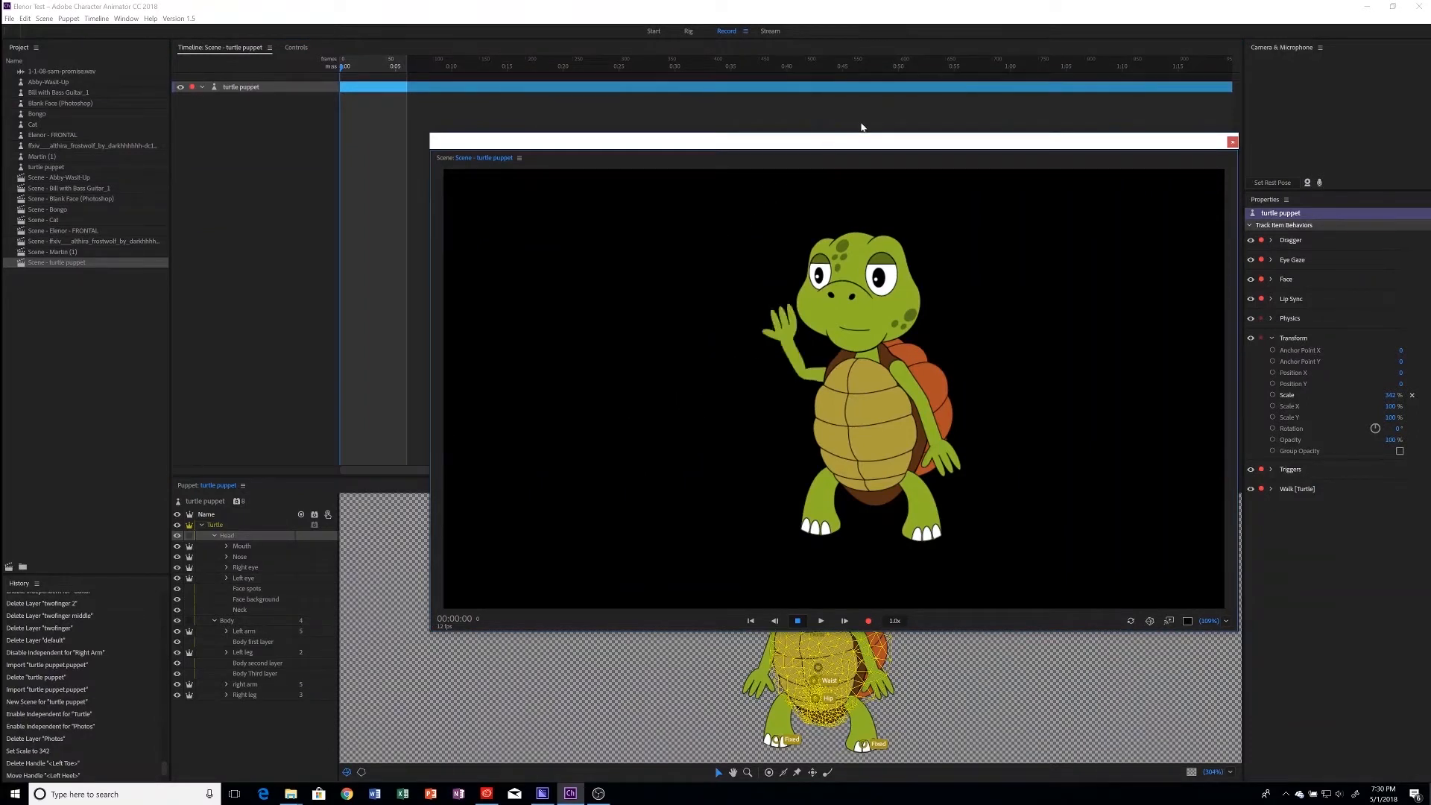
drag(940, 456, 865, 422)
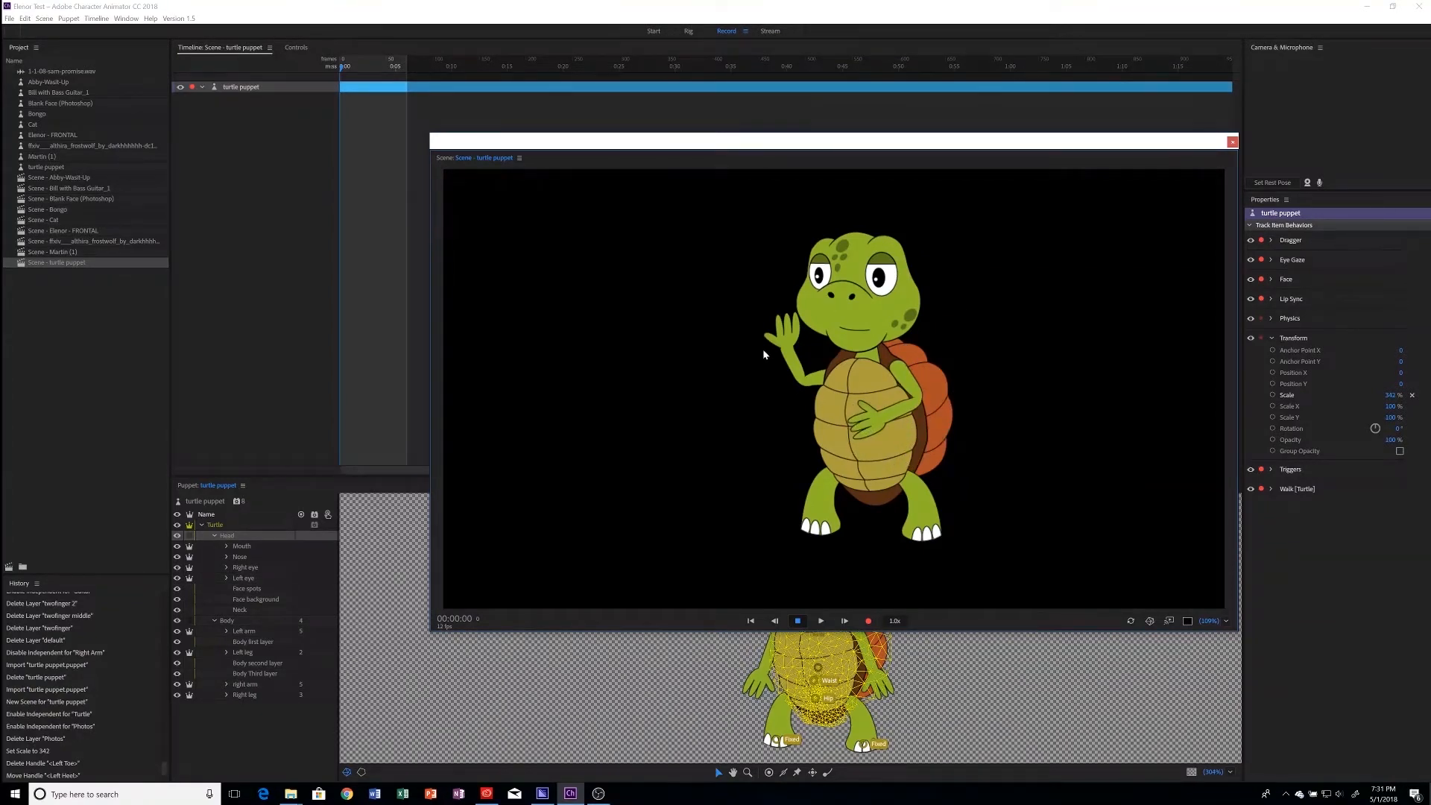
drag(784, 339, 754, 379)
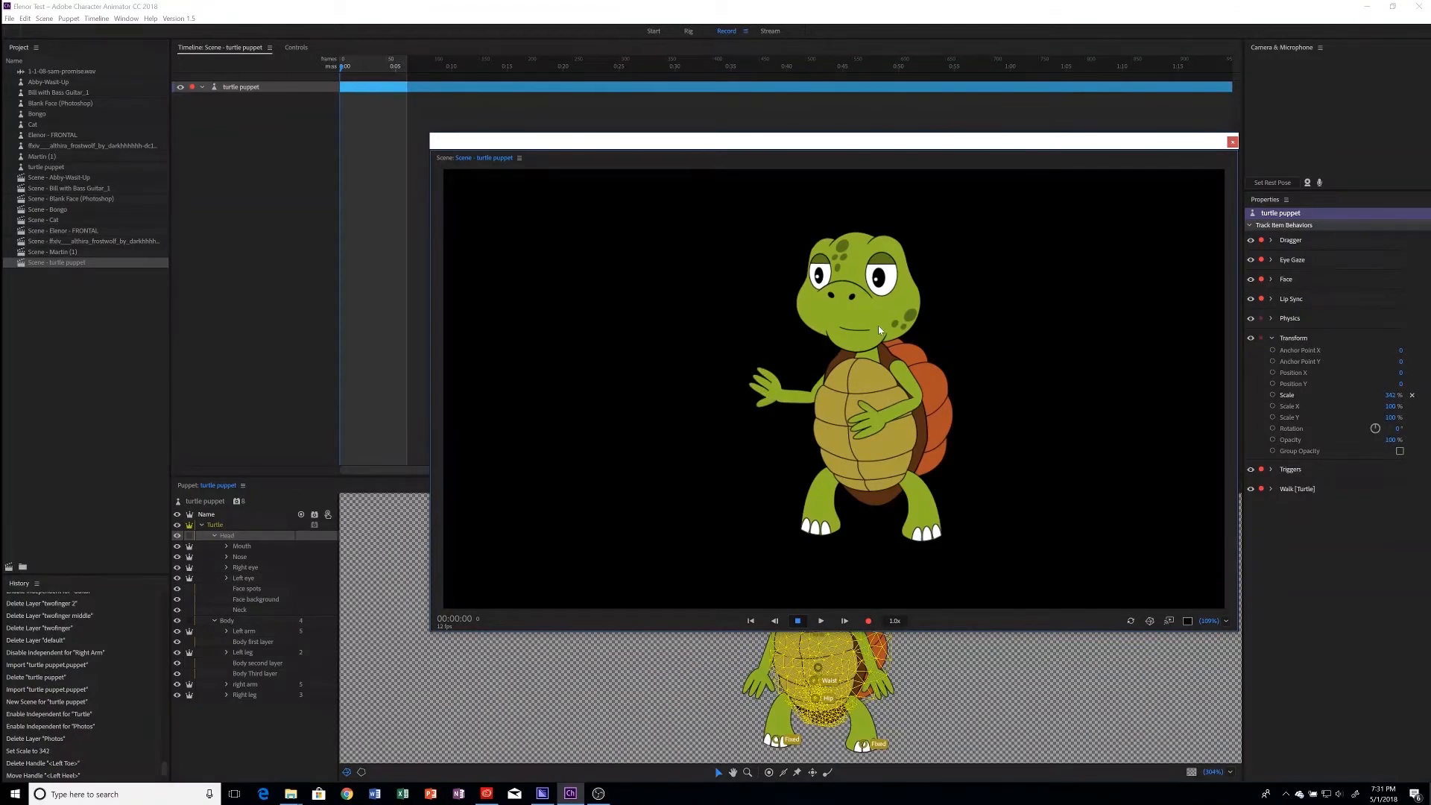
Step: Turn on the webcam input and move the floating scene preview upward to uncover more of the puppet rig
click(300, 196)
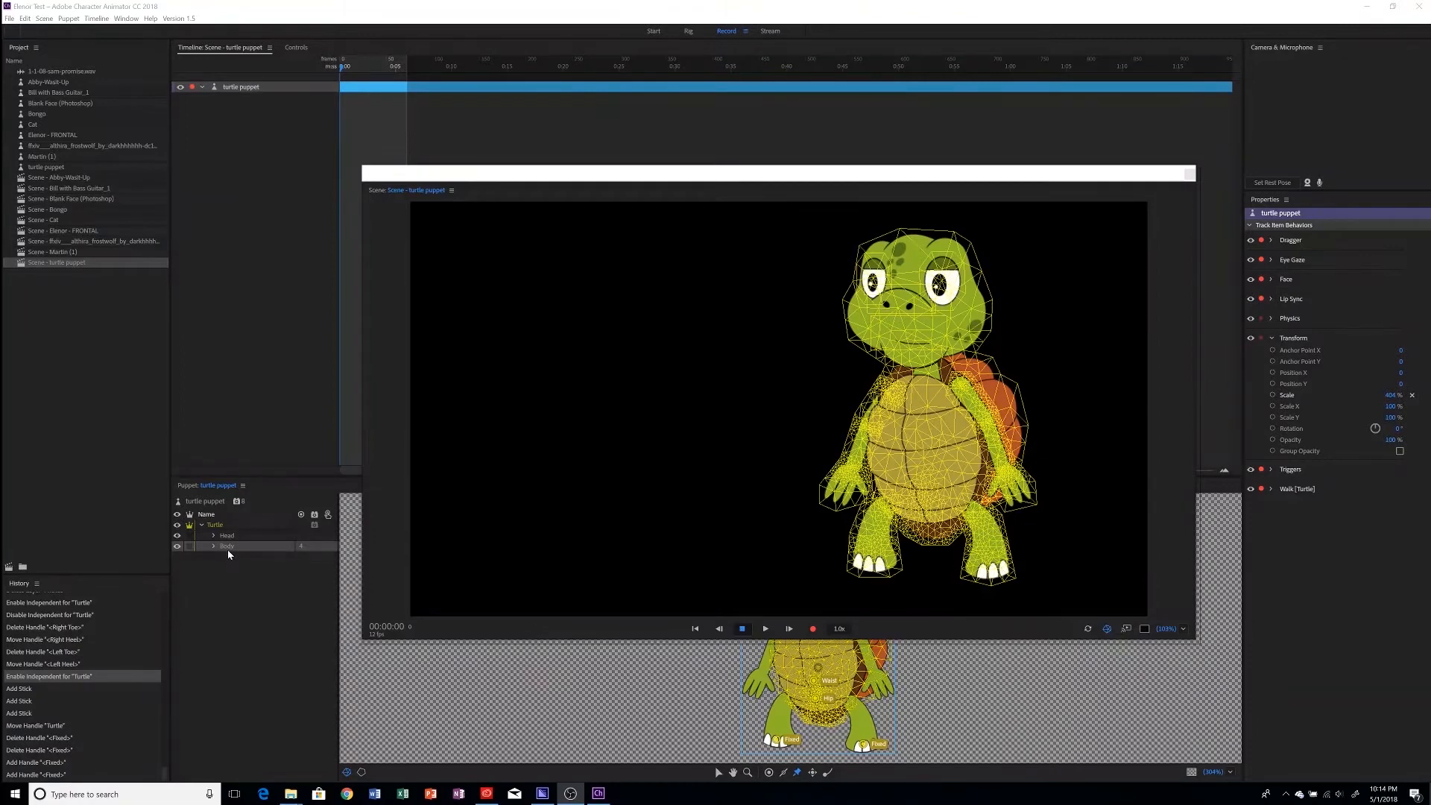
click(1306, 182)
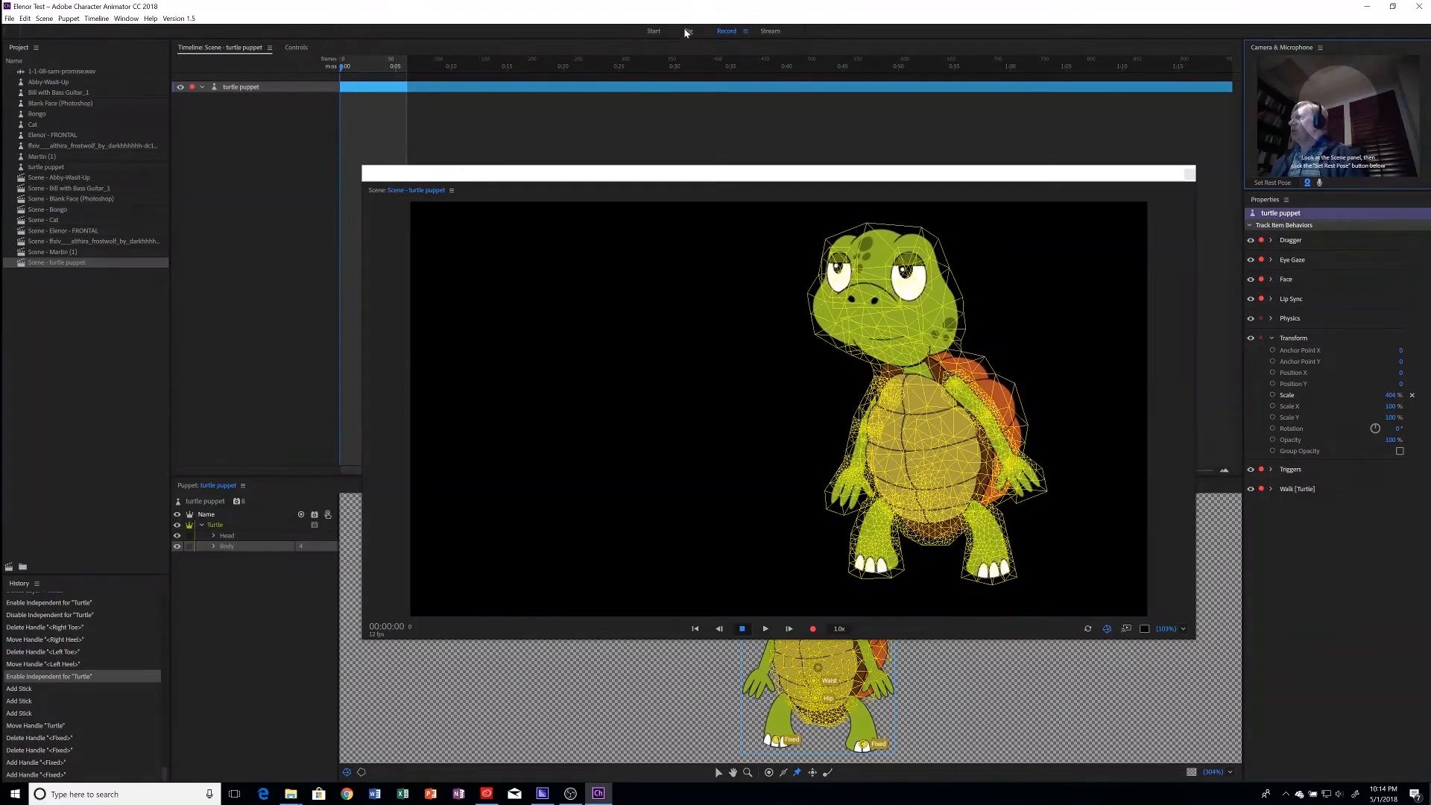
drag(691, 179, 625, 92)
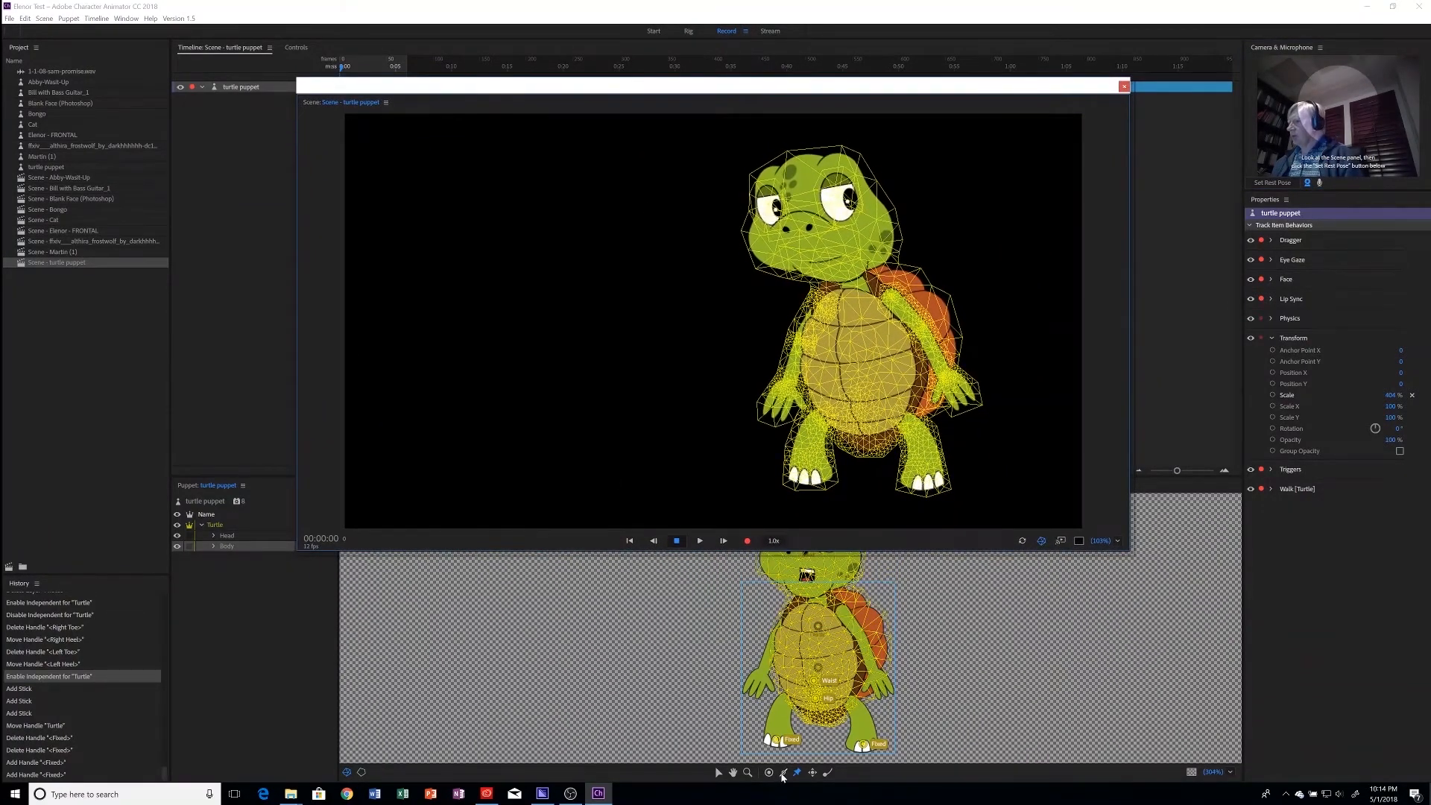
Step: Try adding two sticks down the middle of the Body to stiffen the torso, and undo both
click(783, 773)
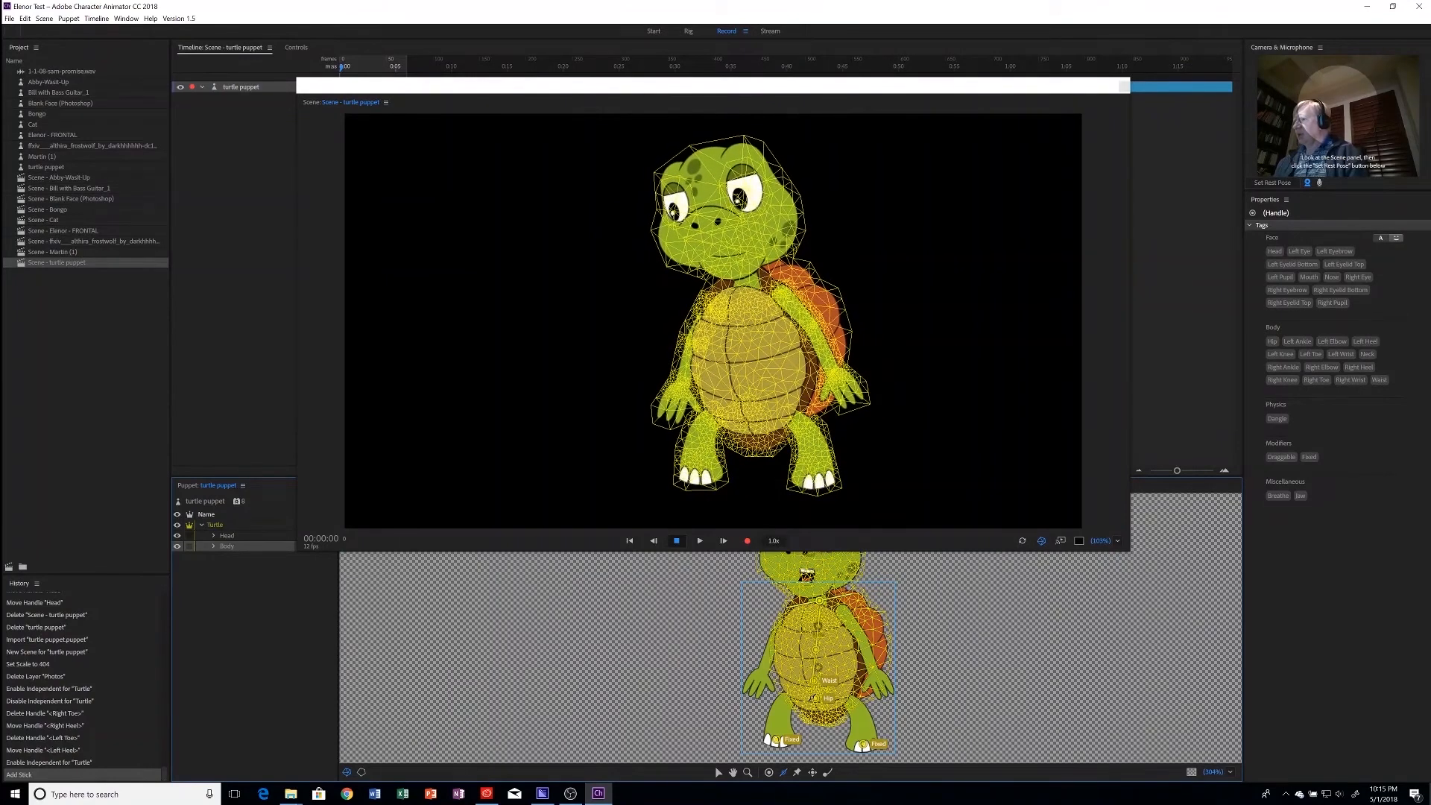
drag(819, 609, 815, 704)
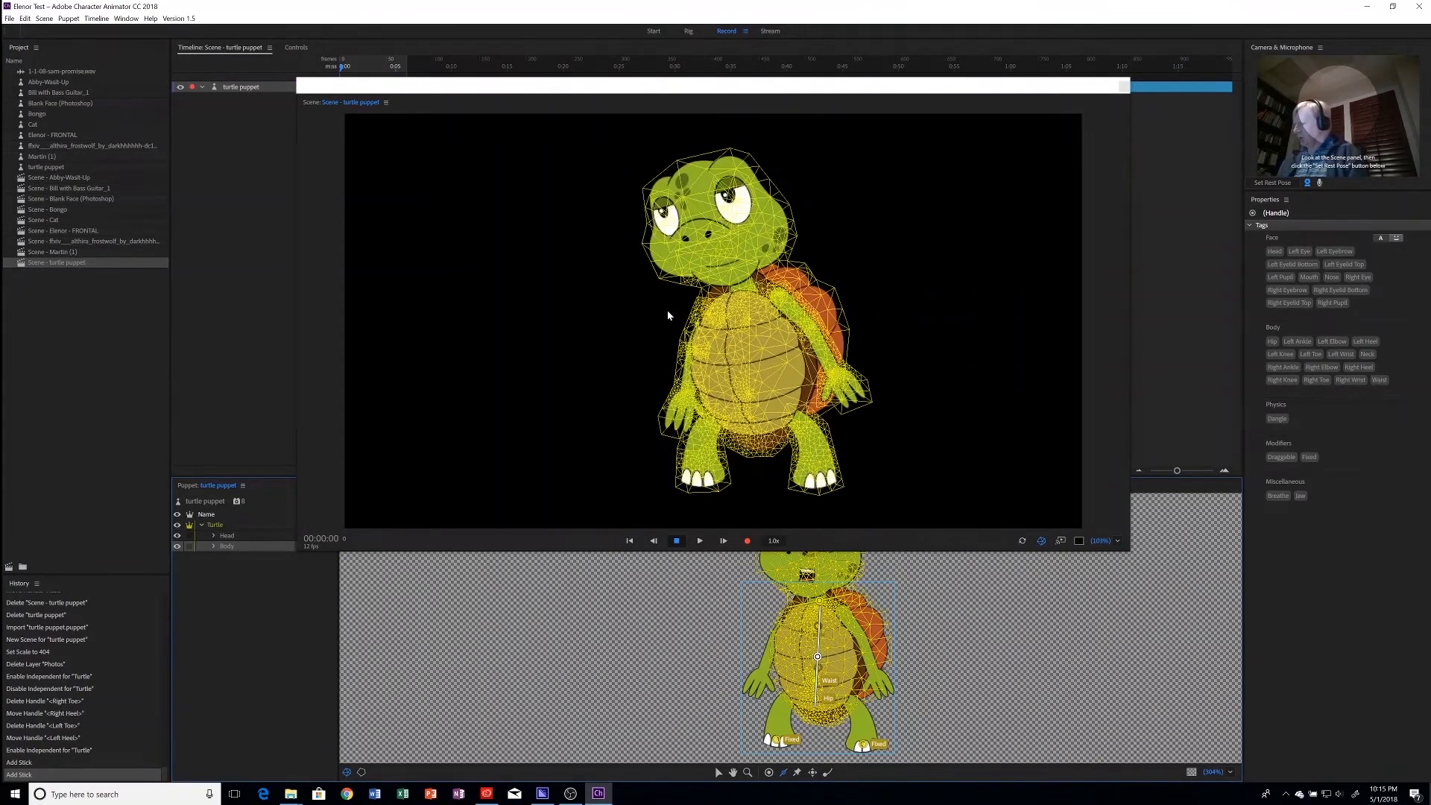
key(ctrl+z)
key(ctrl+z)
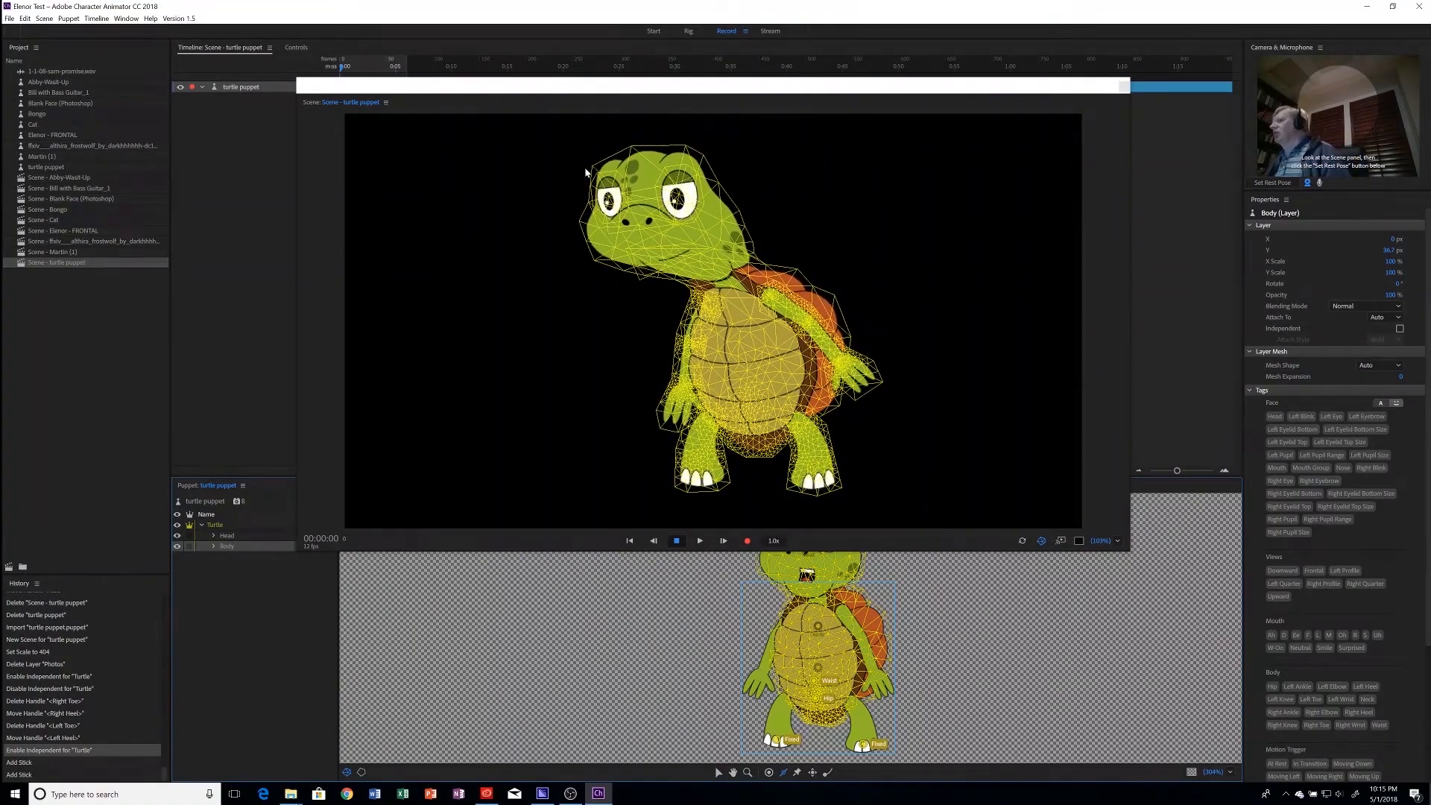
Step: Hide the mesh overlay in the scene and make the Head layer independent in the puppet rig
click(1041, 540)
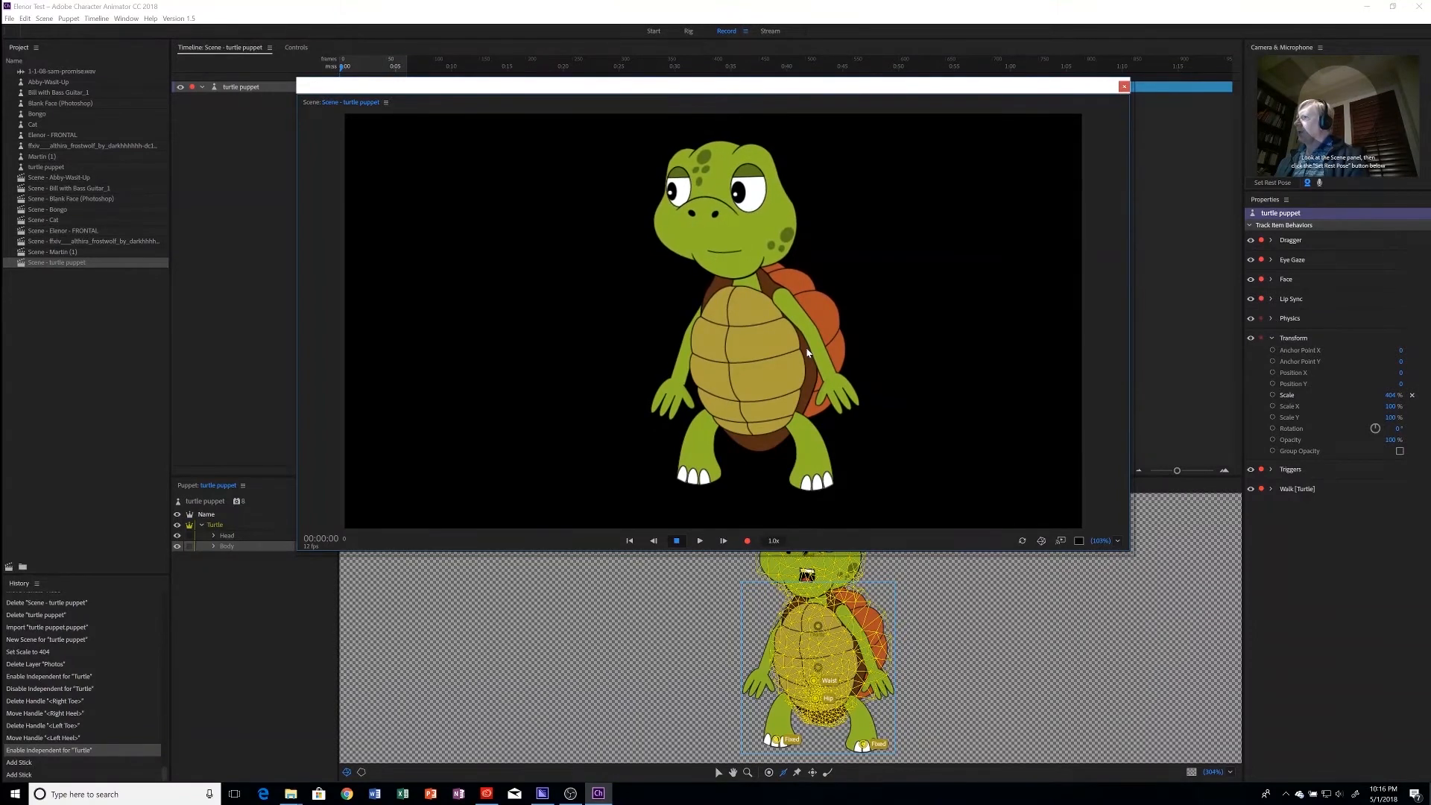
click(253, 199)
click(687, 34)
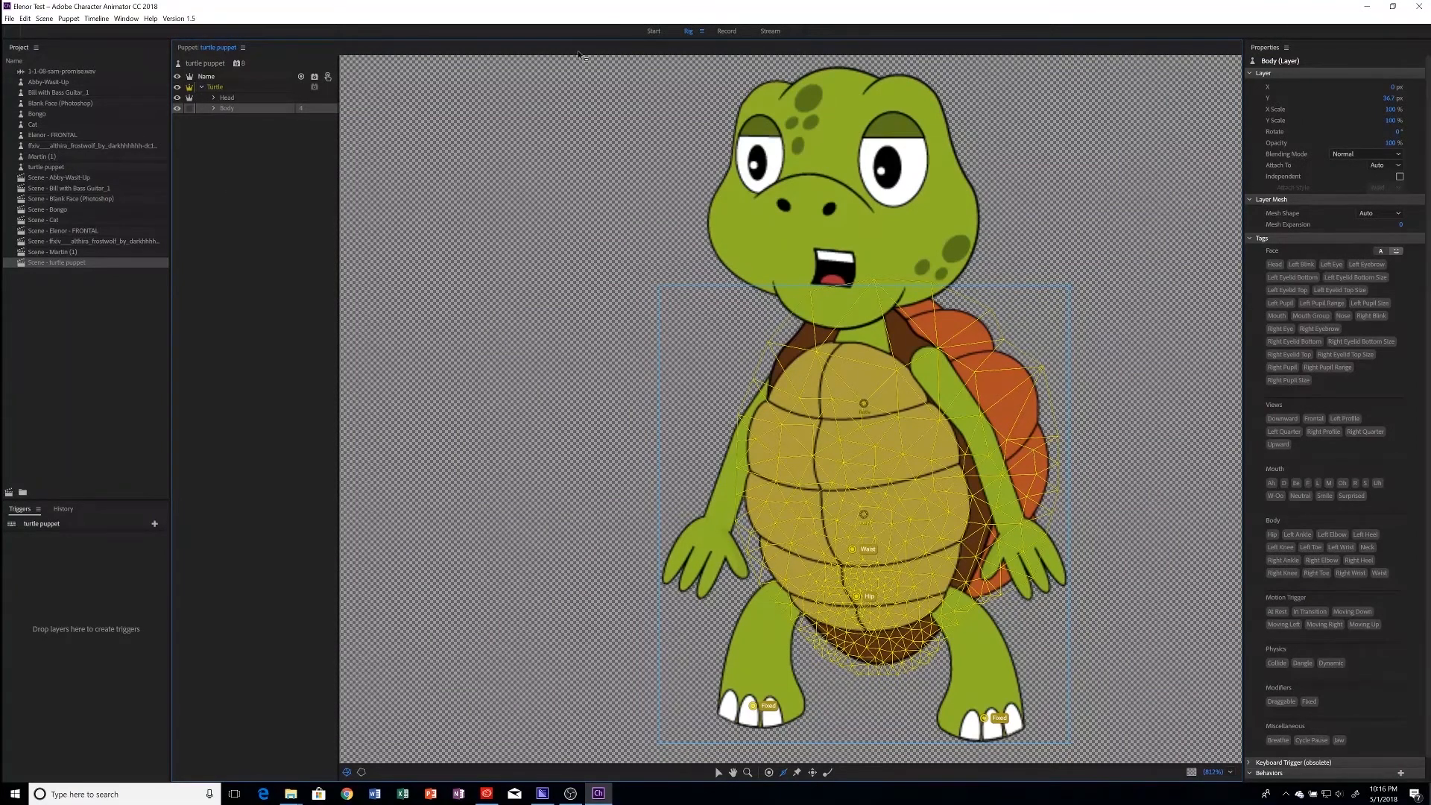
Step: Set Head Position Strength to 0% in the turtle puppet's Face behavior in the scene
click(720, 32)
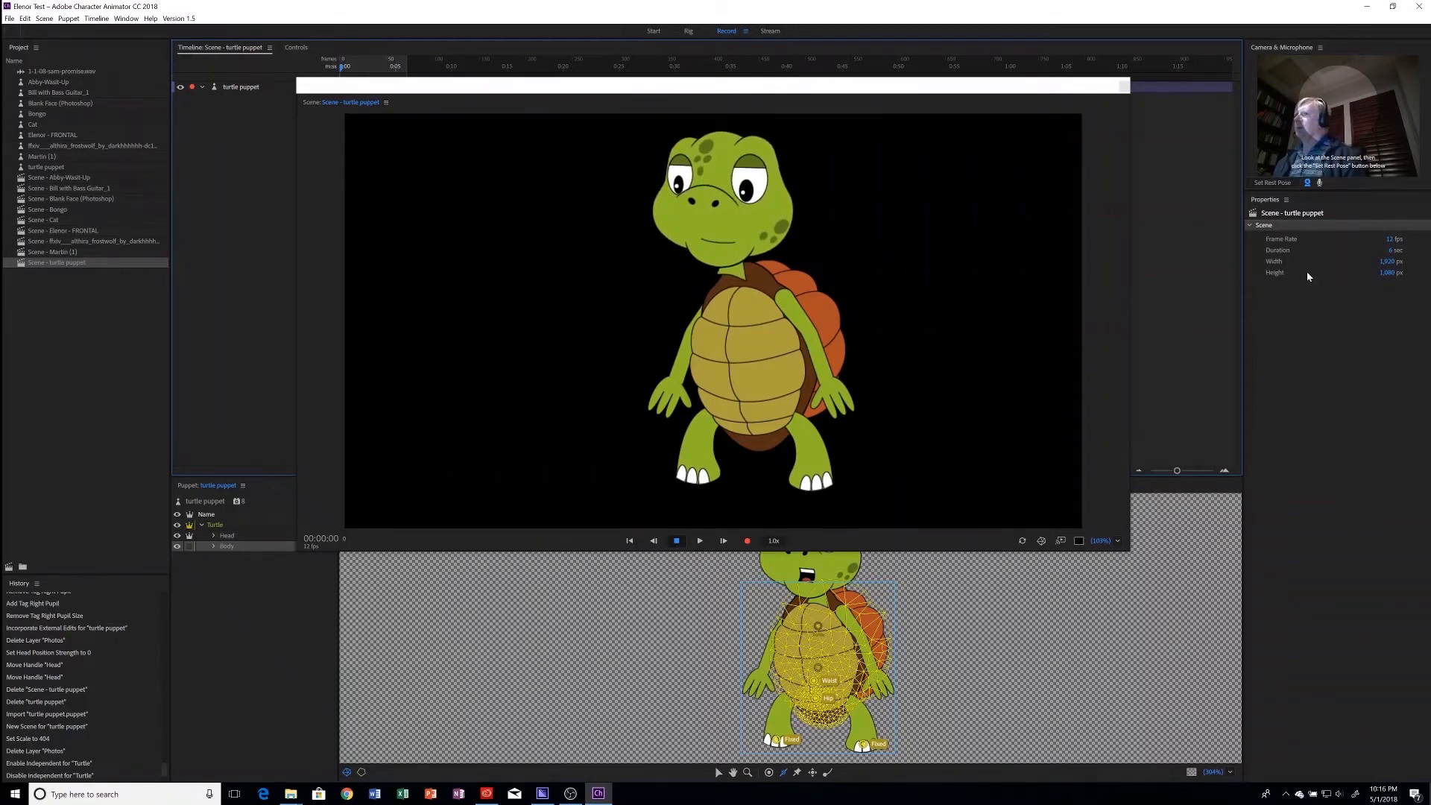
click(231, 87)
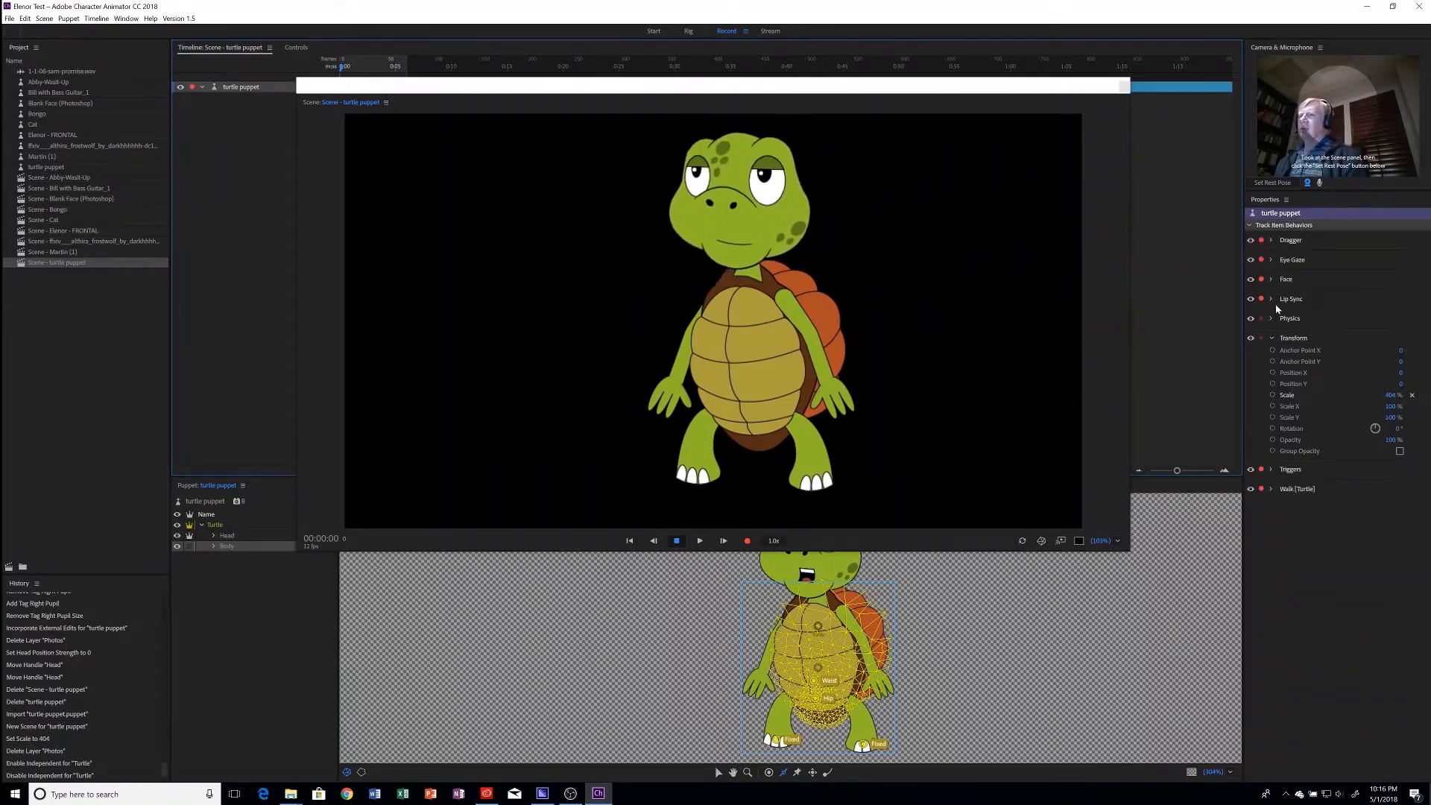
click(1273, 280)
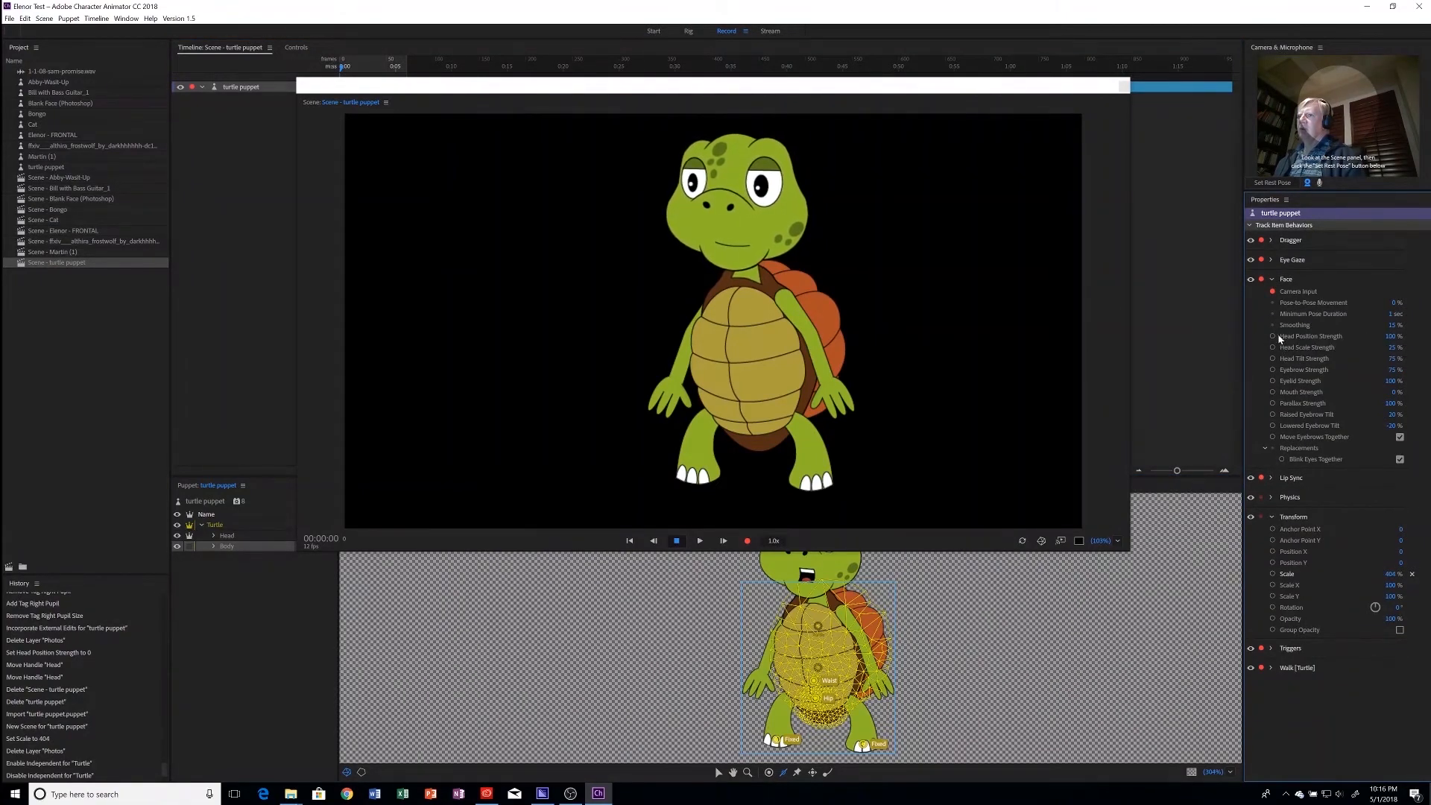
drag(1391, 339, 1383, 445)
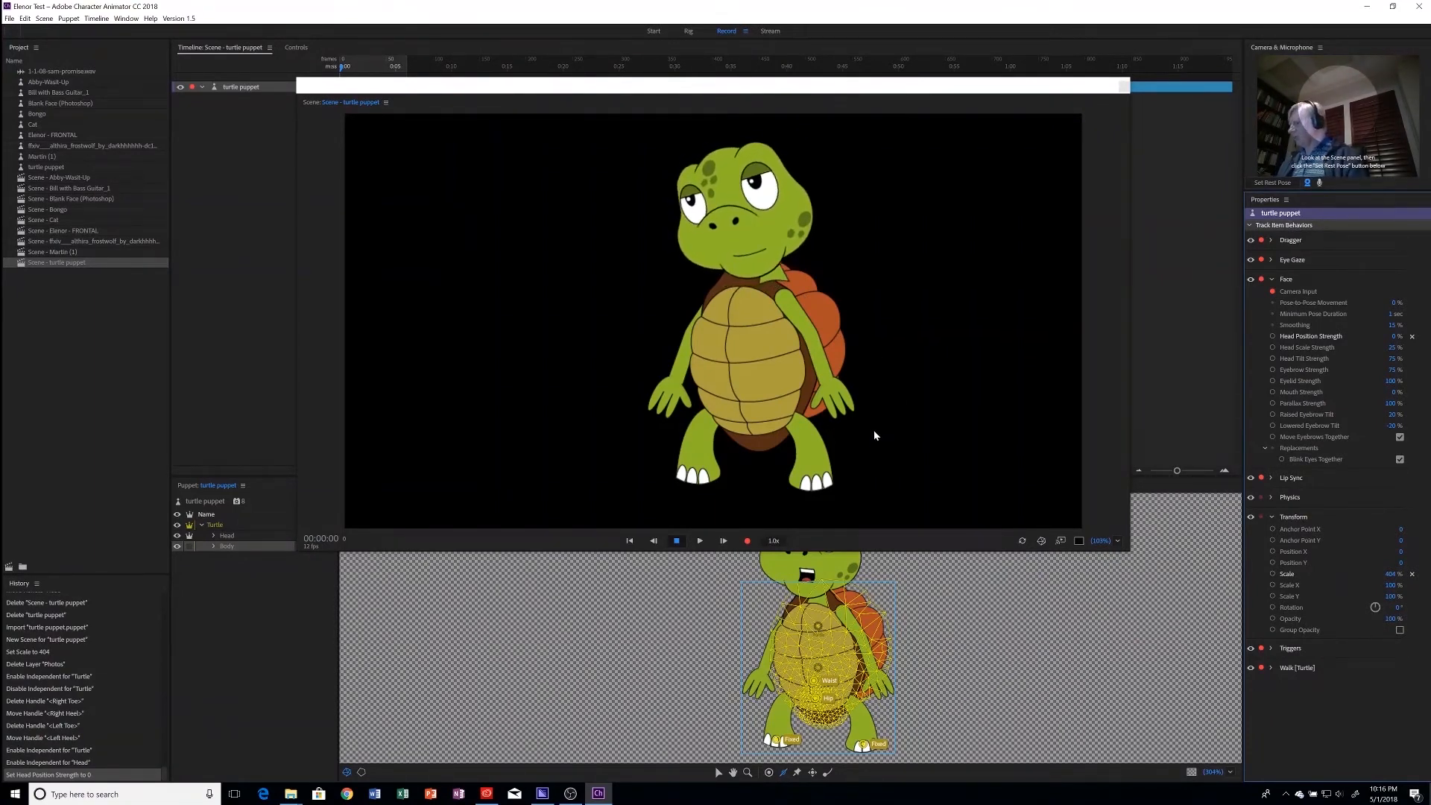
Step: Switch to the turtle artwork in Illustrator and move the Neck layer out of Head to the start of Body
click(687, 30)
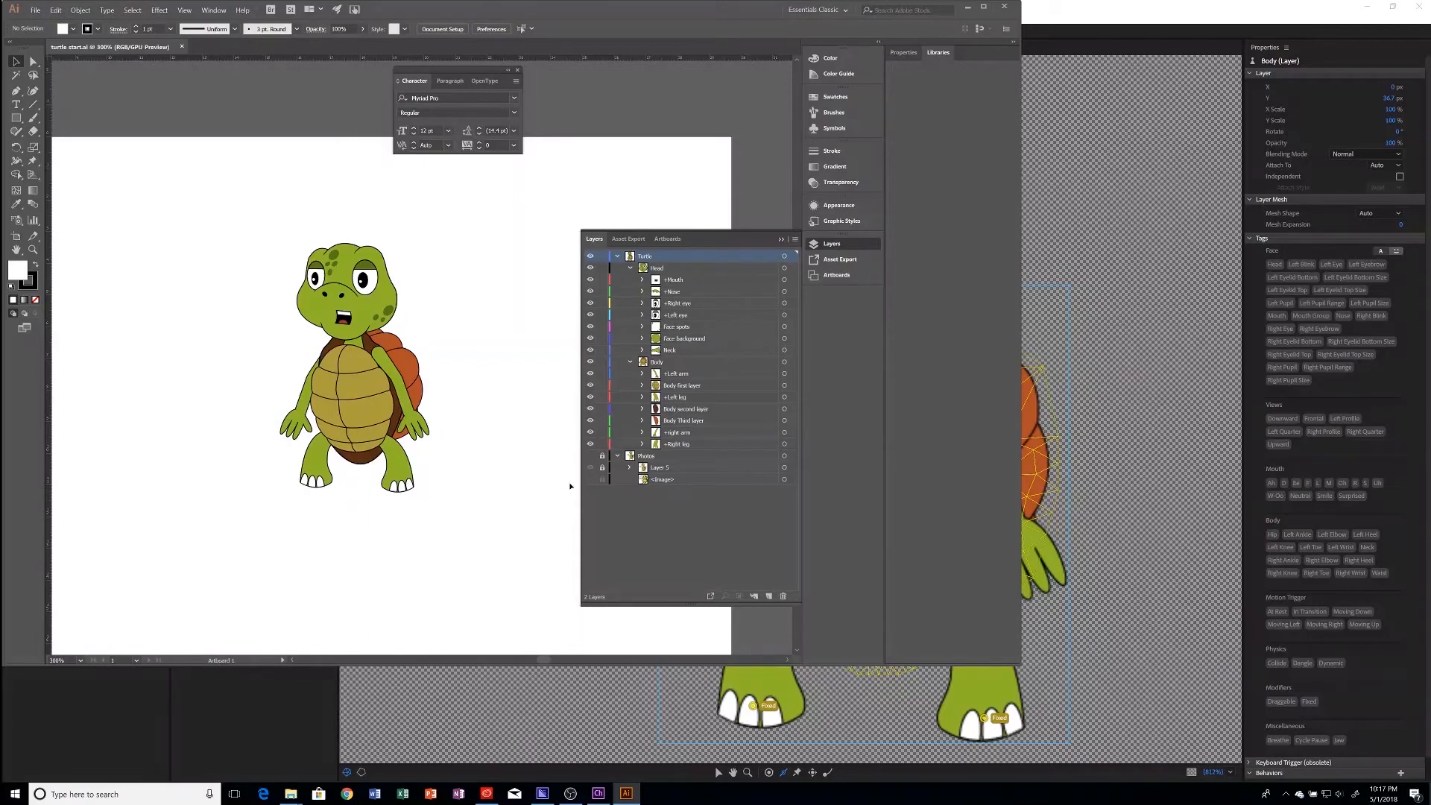
click(746, 350)
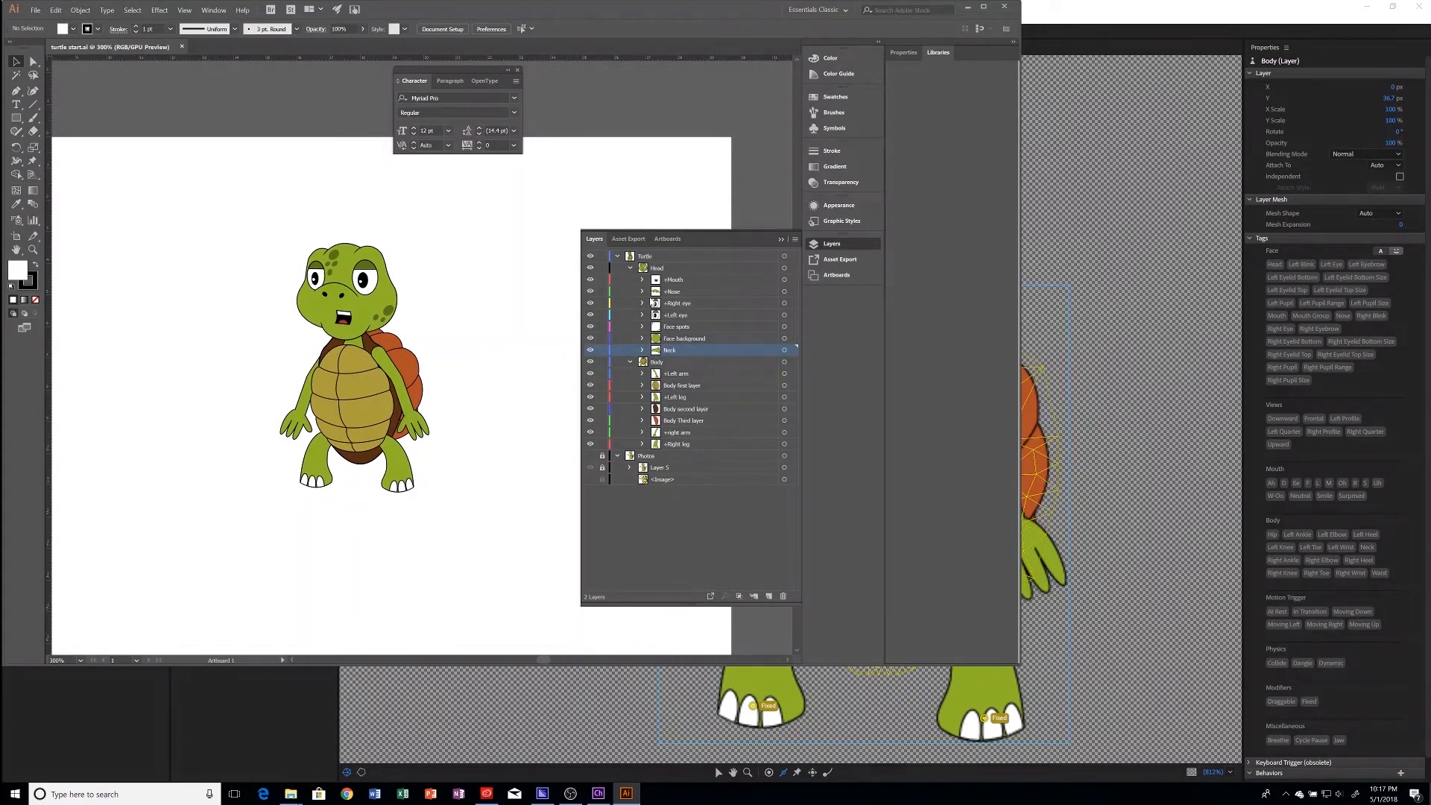
drag(673, 356, 668, 366)
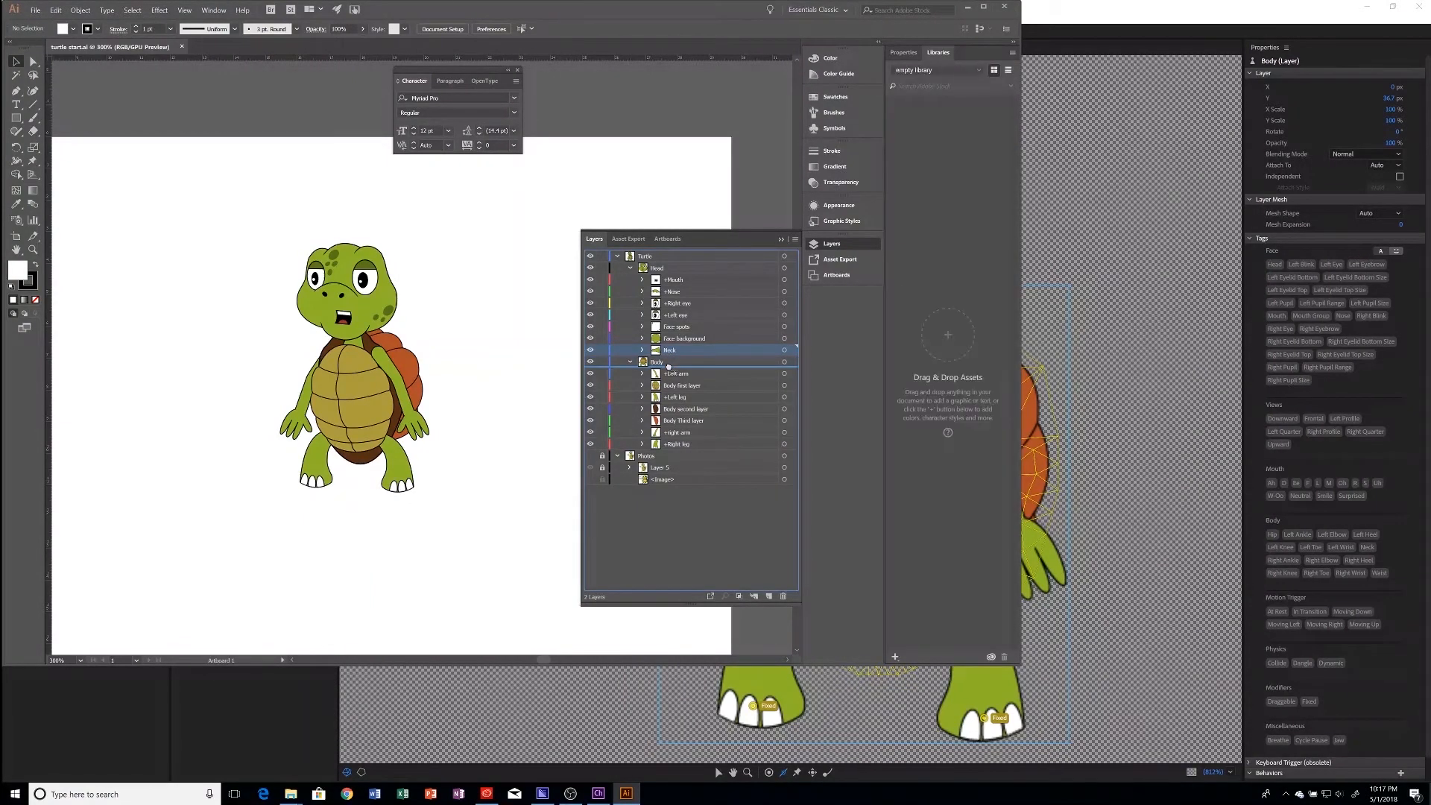
drag(669, 365, 667, 367)
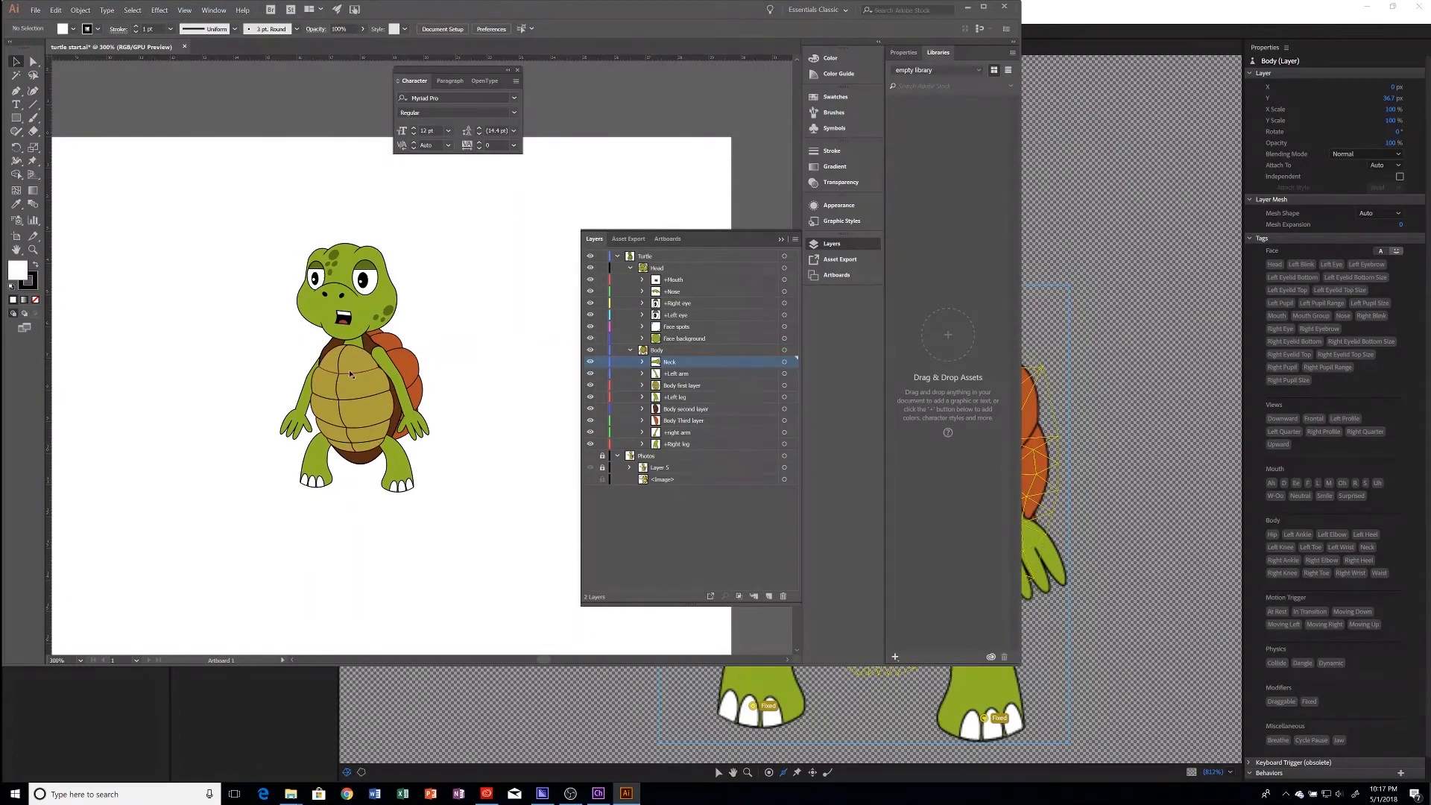
scroll(352, 374, up, 3)
scroll(351, 374, up, 4)
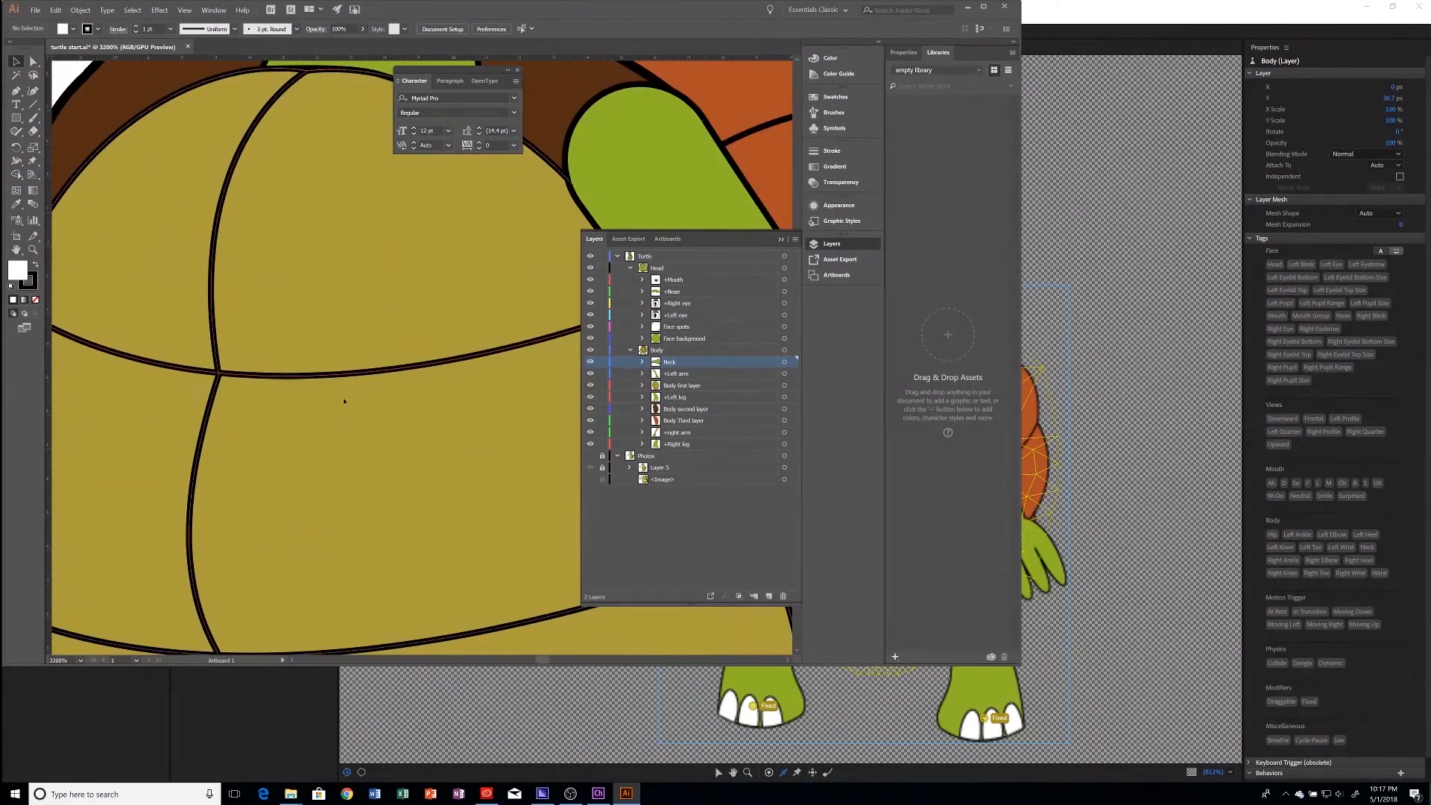
drag(343, 397, 335, 527)
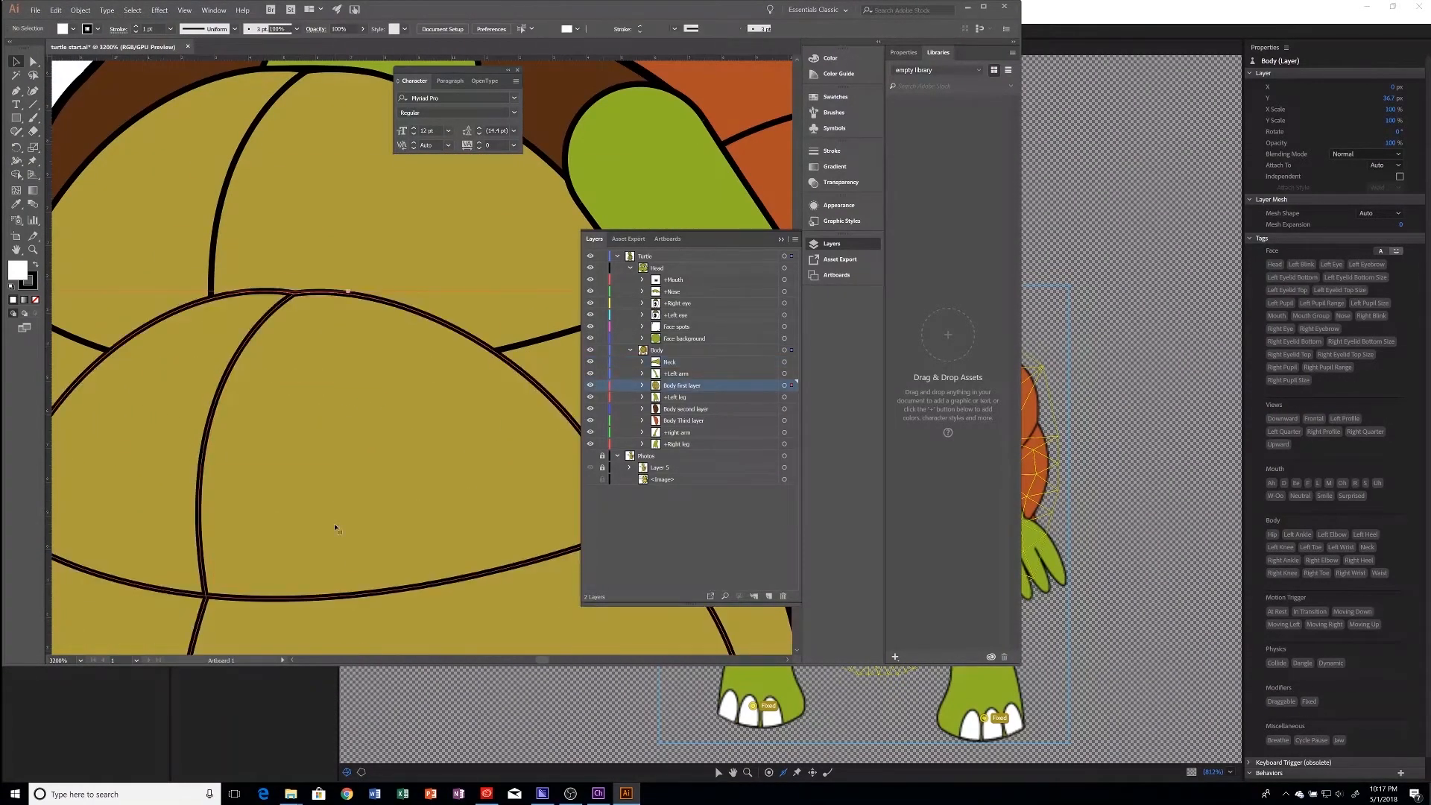
key(ctrl+z)
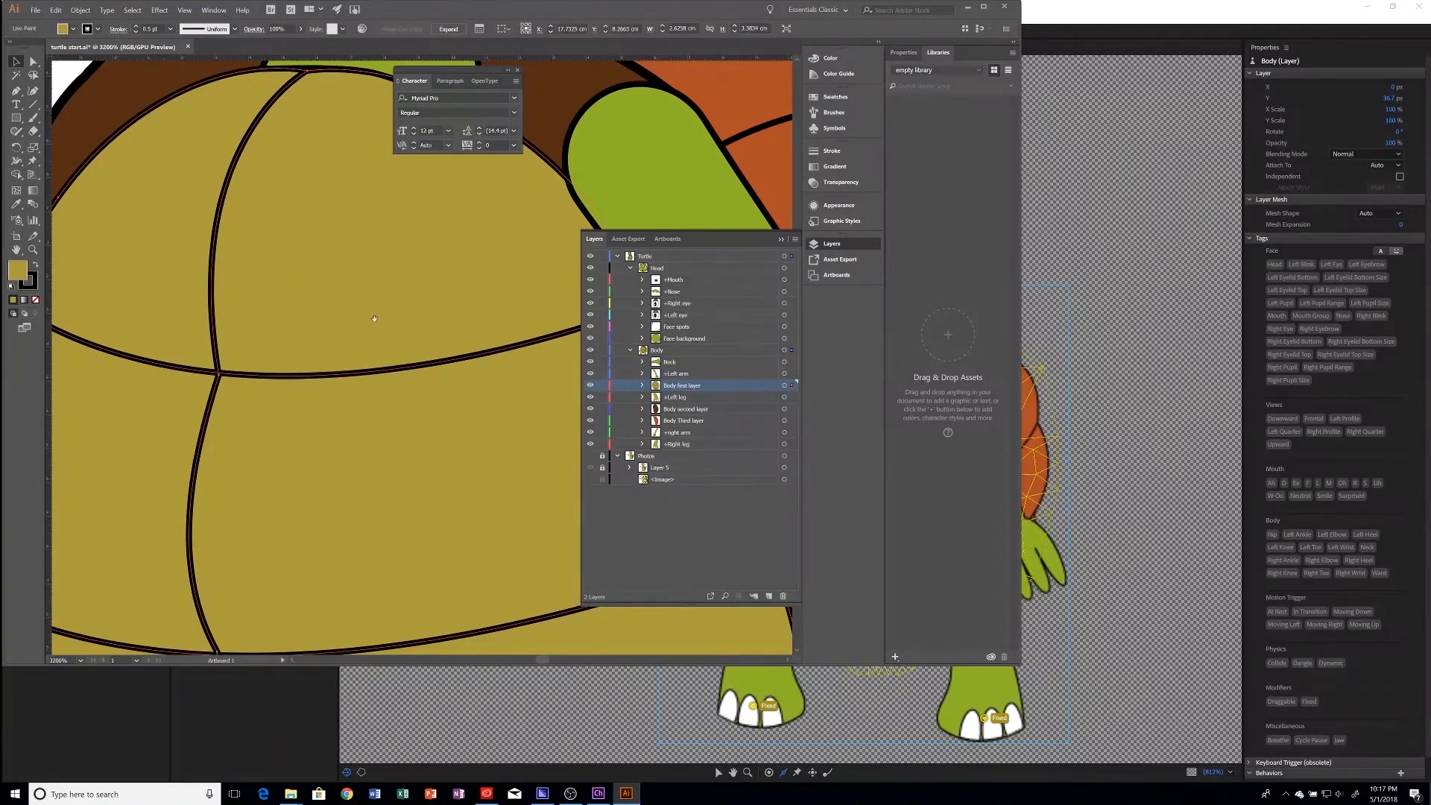
Step: Reshape the neck path with Direct Selection so its upper edge curves high up behind the head
scroll(365, 382, up, 6)
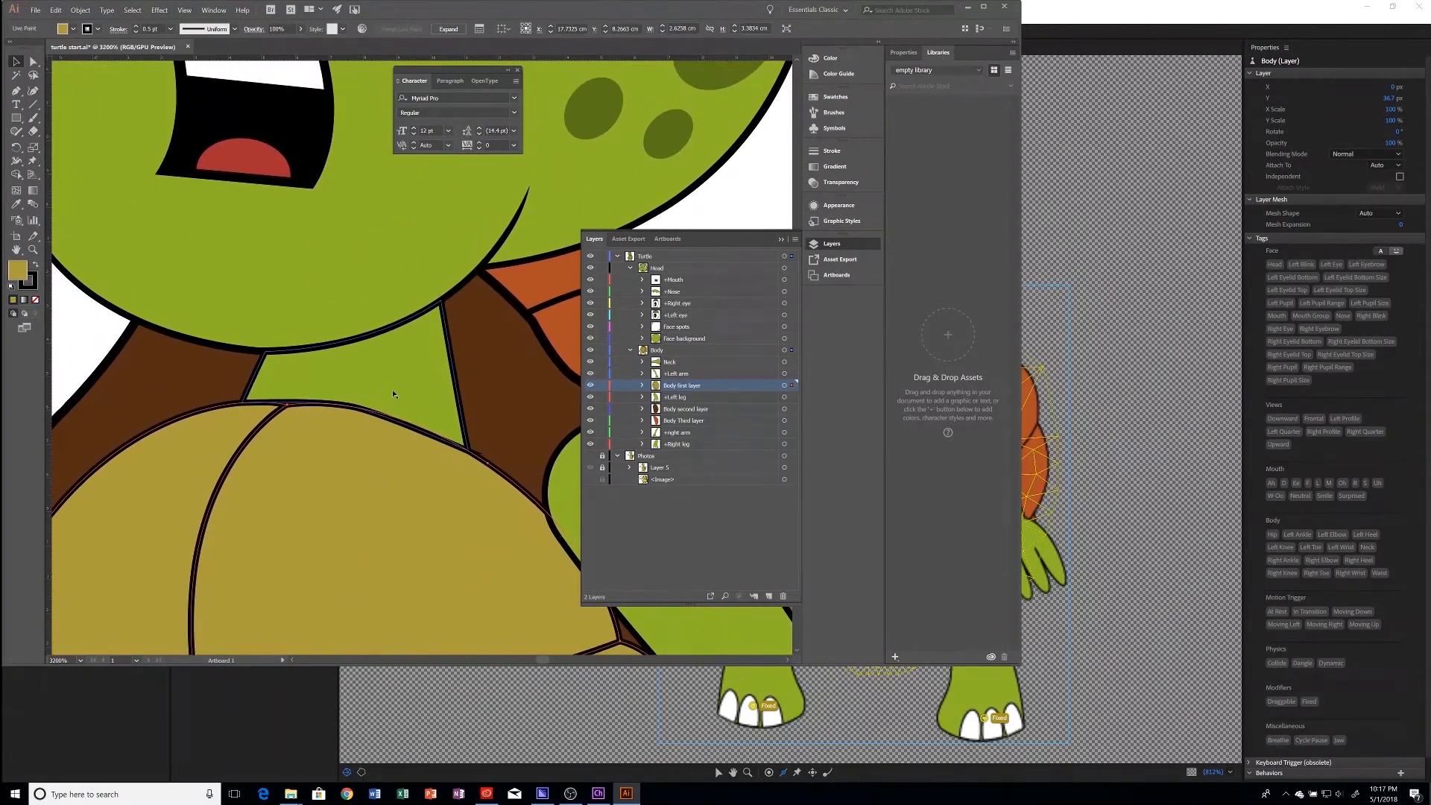
click(299, 384)
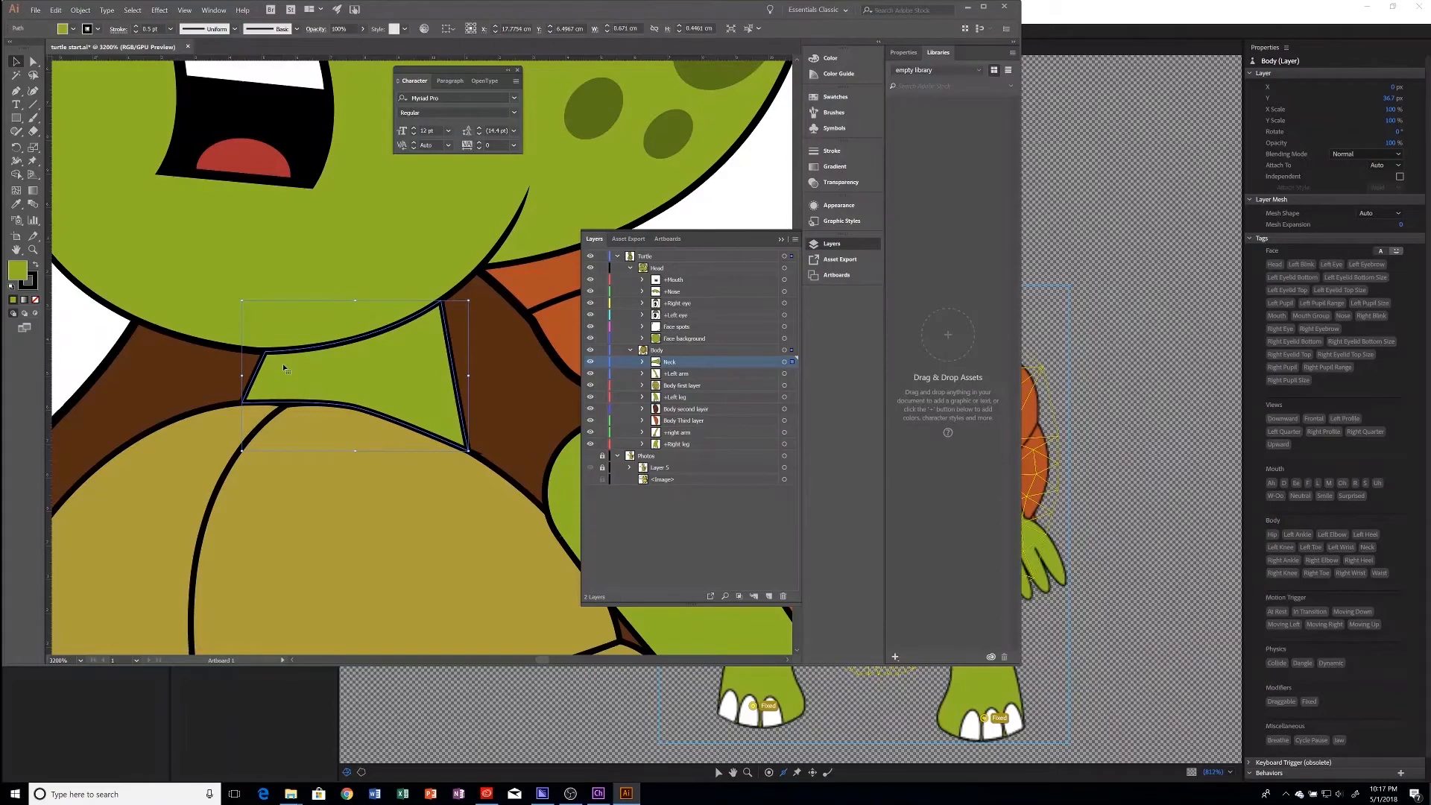
key(a)
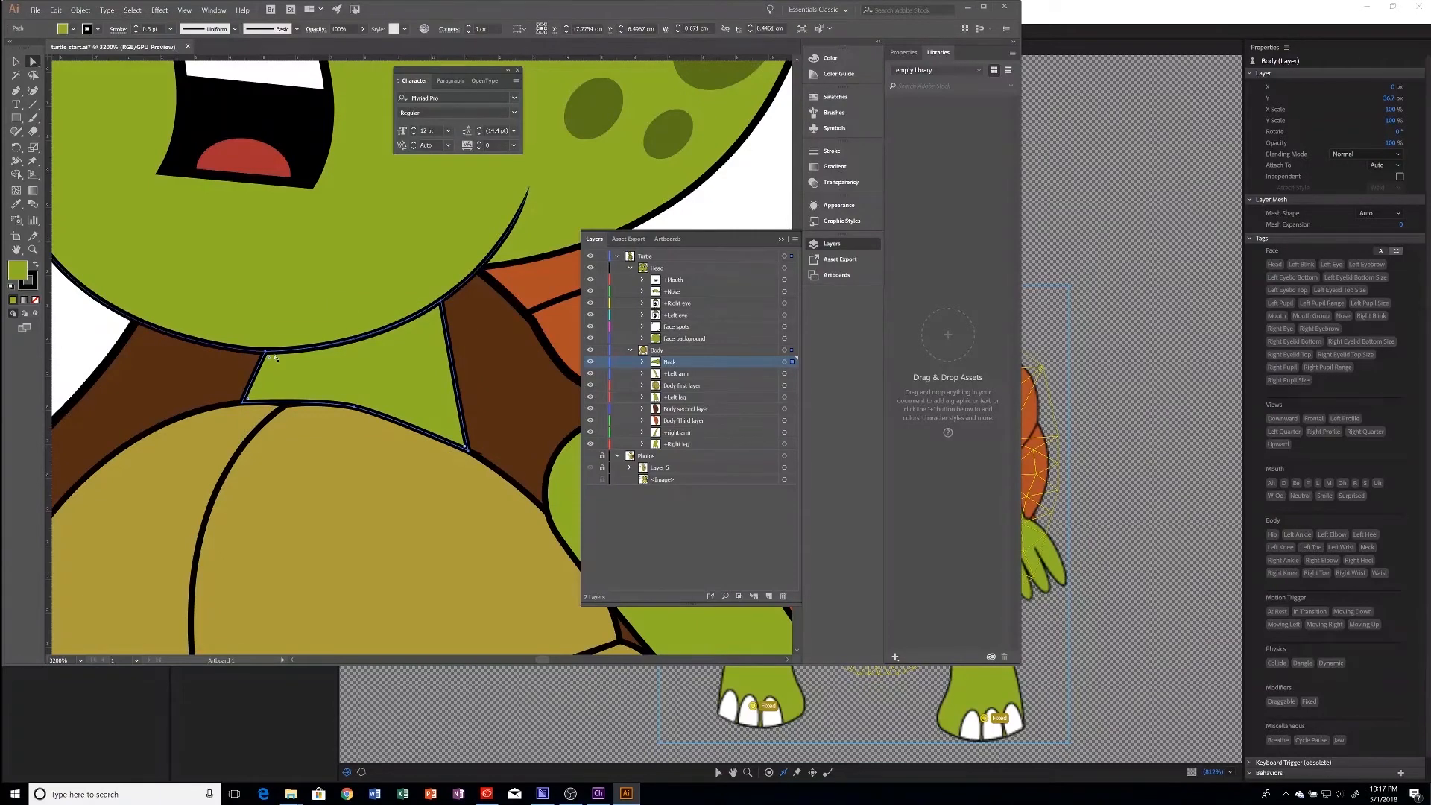
click(442, 302)
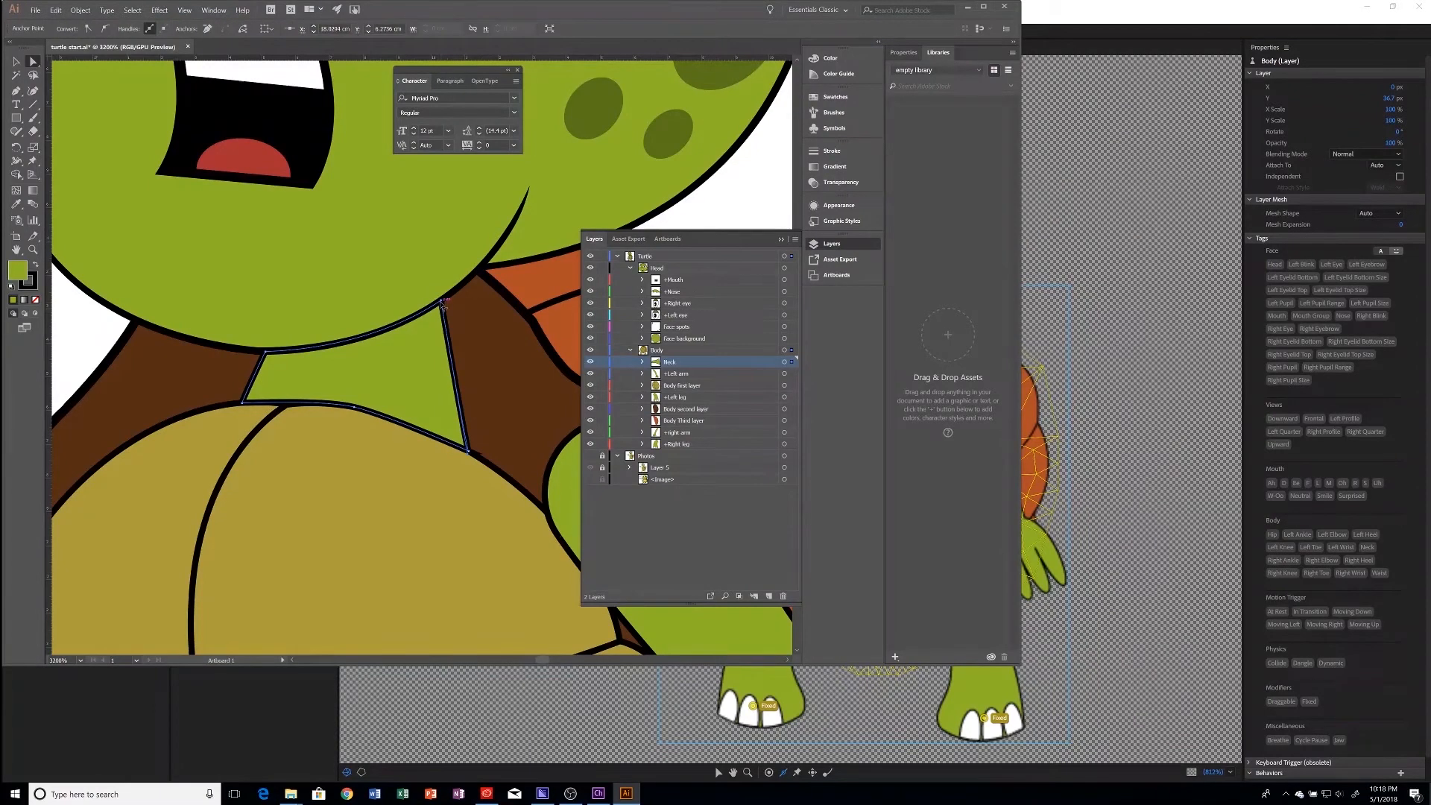
click(415, 334)
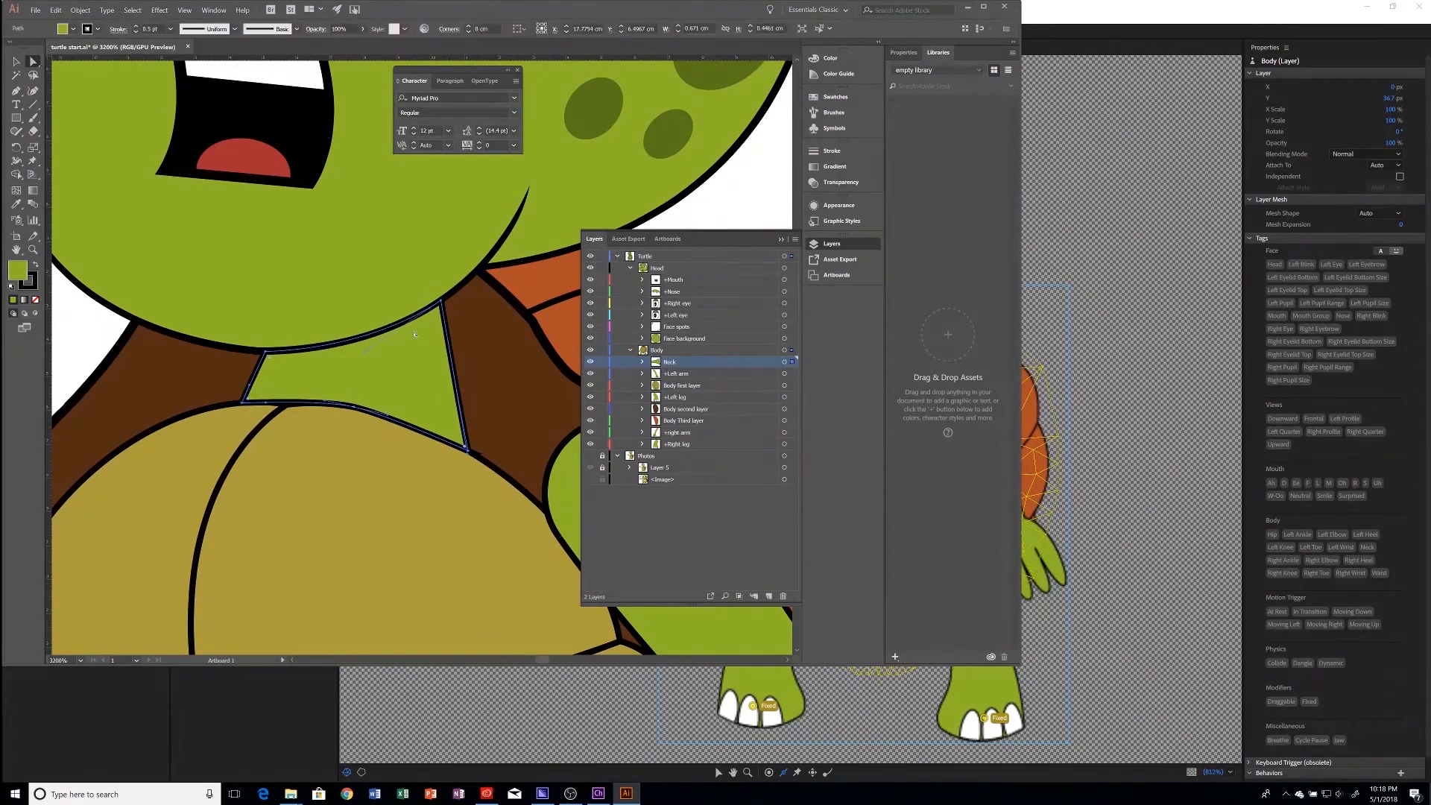
drag(366, 354, 347, 287)
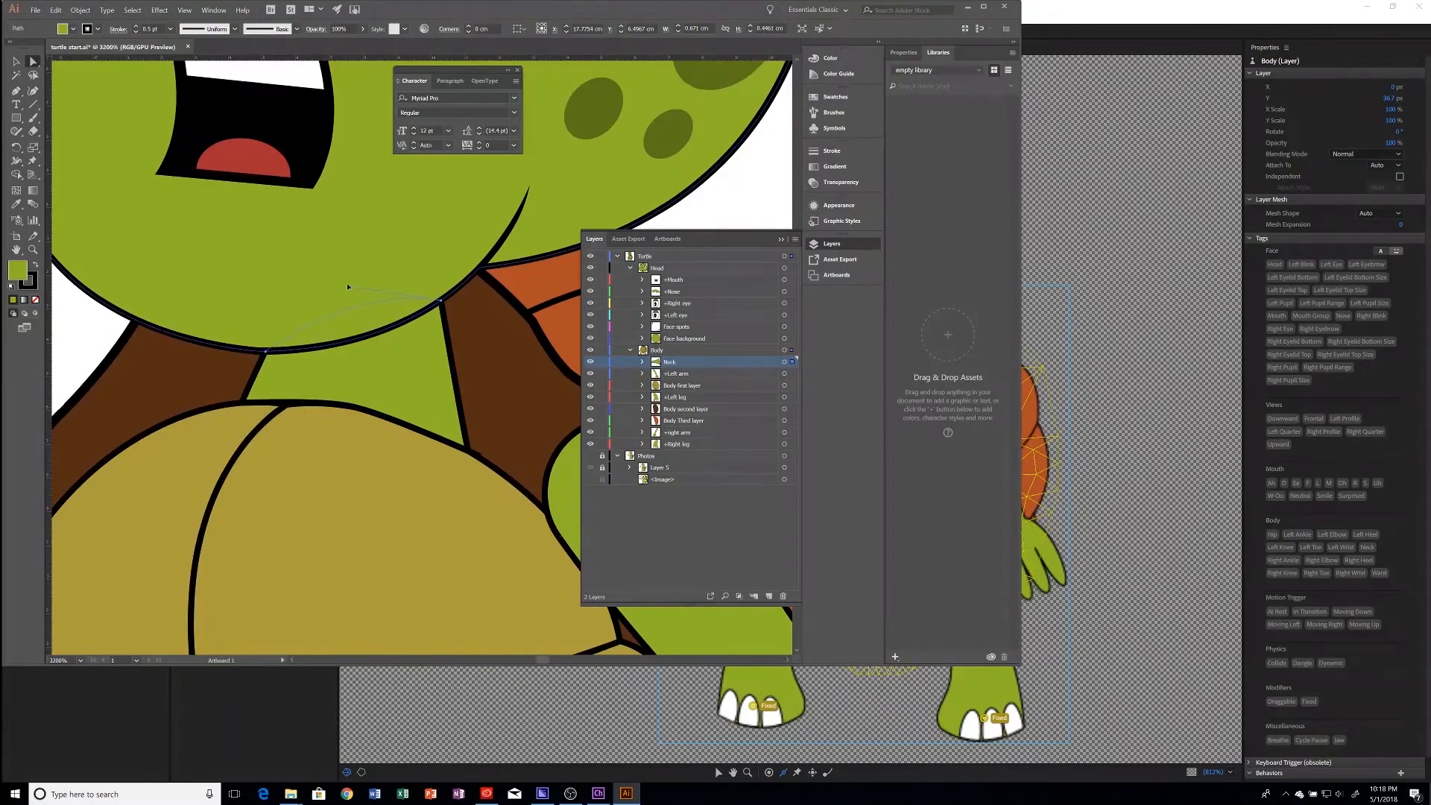
drag(312, 228, 321, 99)
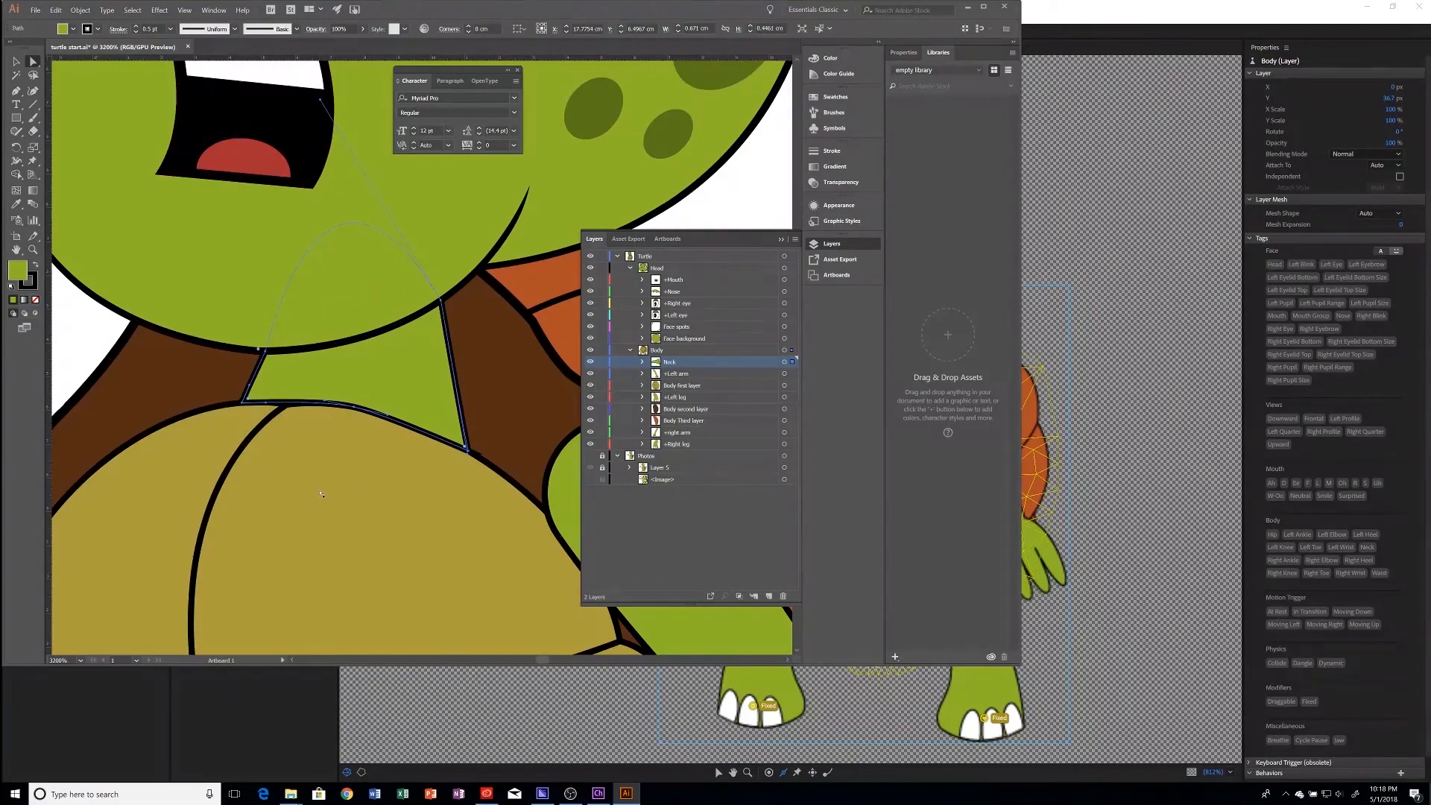
Step: Fine-tune the curve of the neck's upper edge and check its shape with the Head layer temporarily hidden
click(255, 428)
drag(321, 102, 365, 136)
click(591, 268)
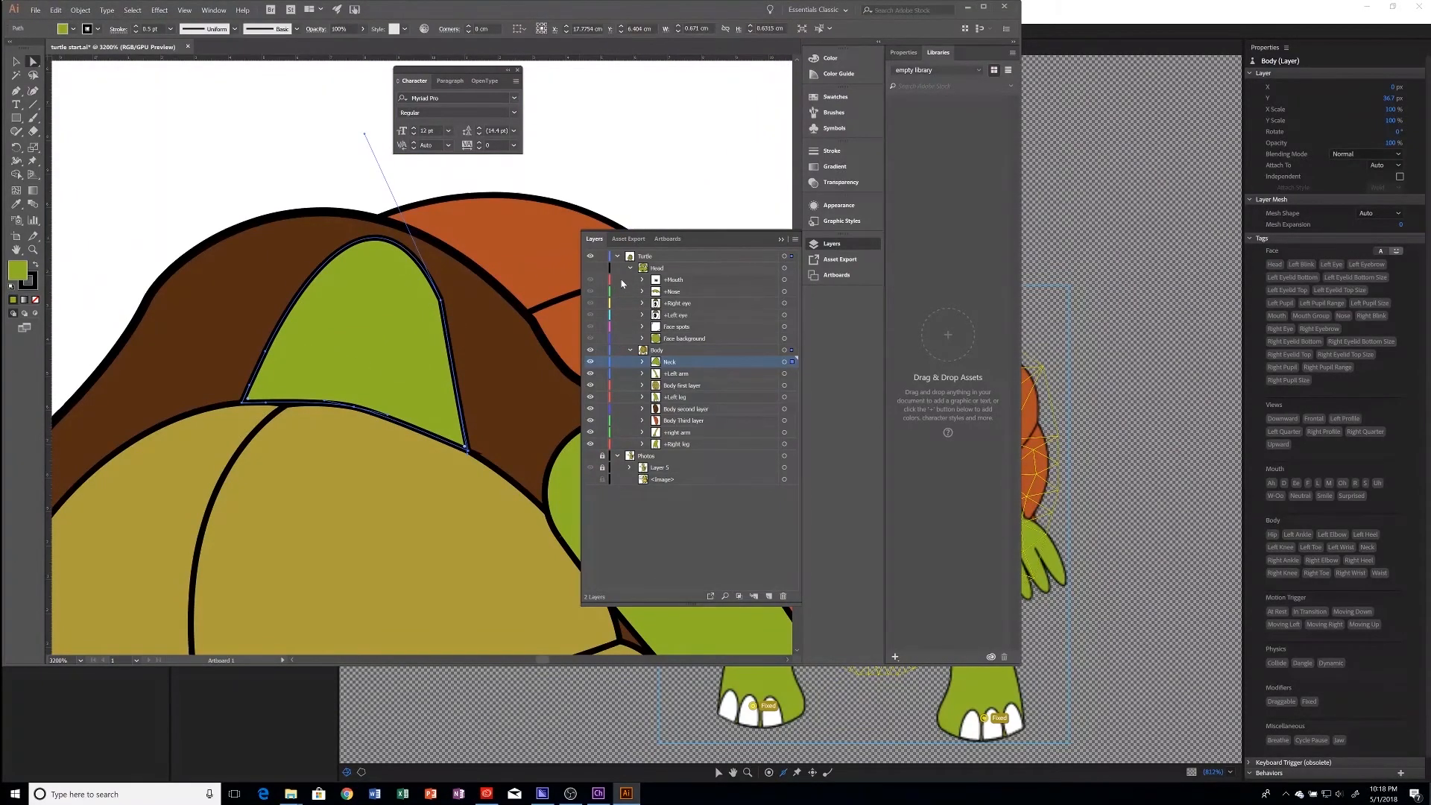
click(591, 269)
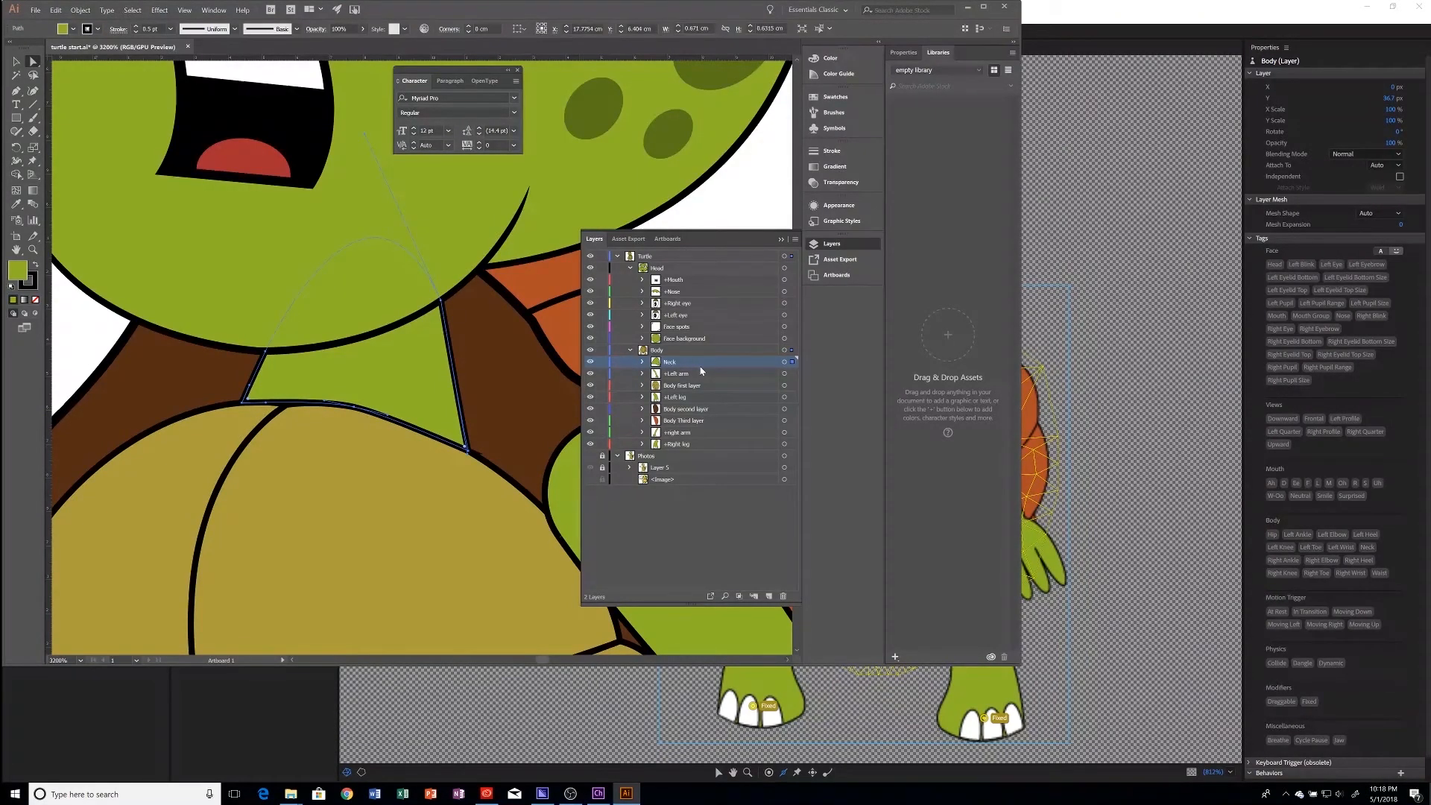
Step: Check the puppet's Photos layer in Character Animator, and in the Illustrator artwork unlock, show and delete the Photos layer with its contents
key(alt+Tab)
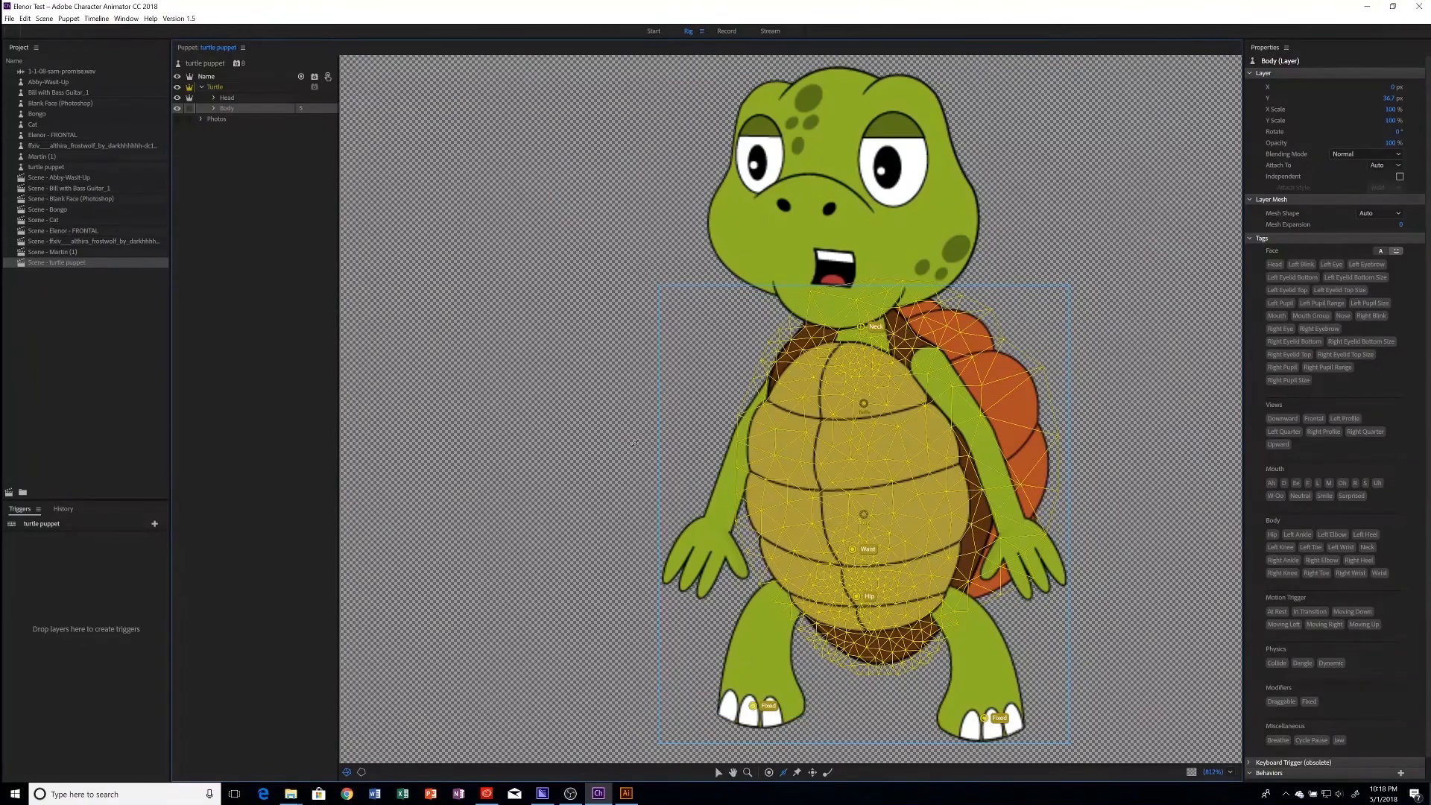
click(216, 119)
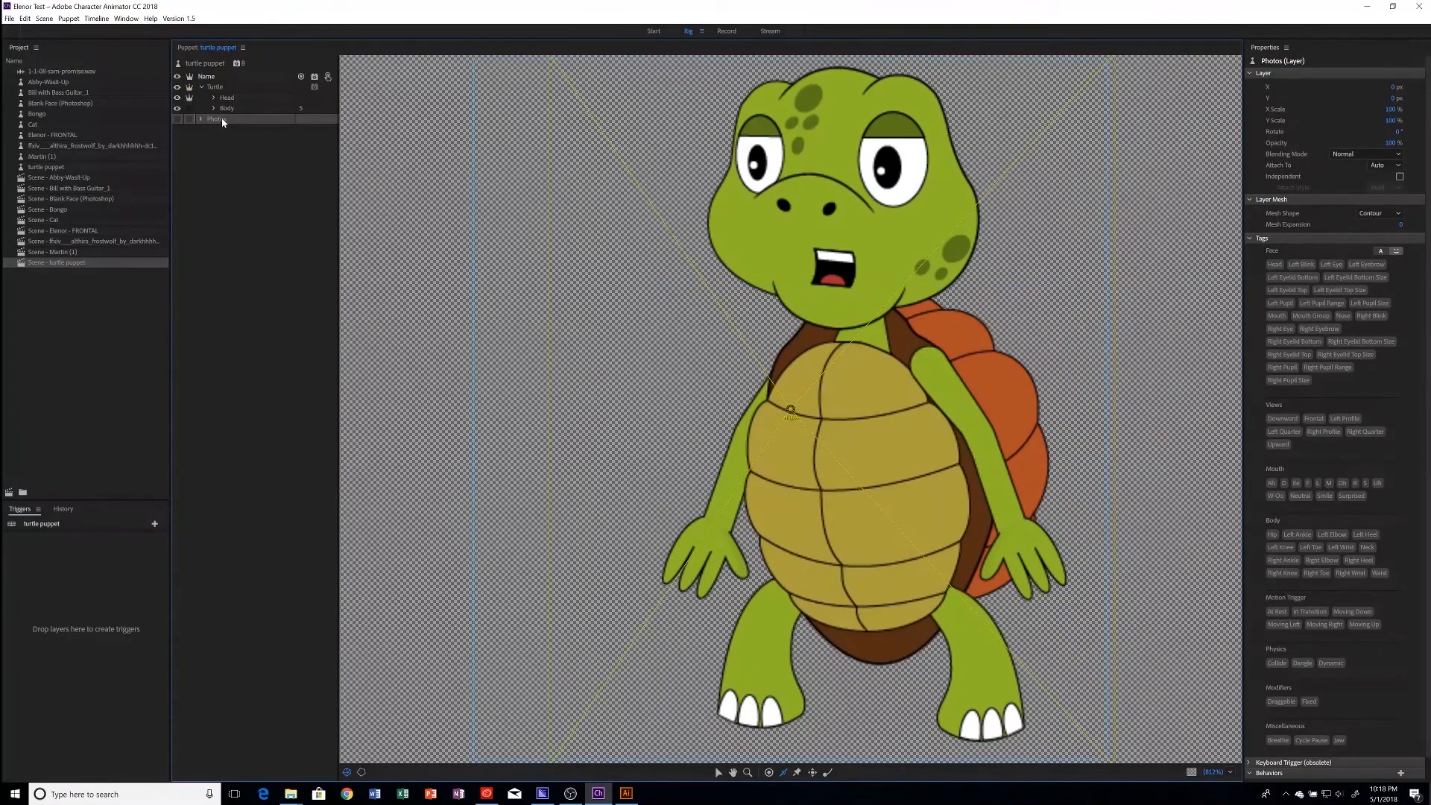
key(alt+Tab)
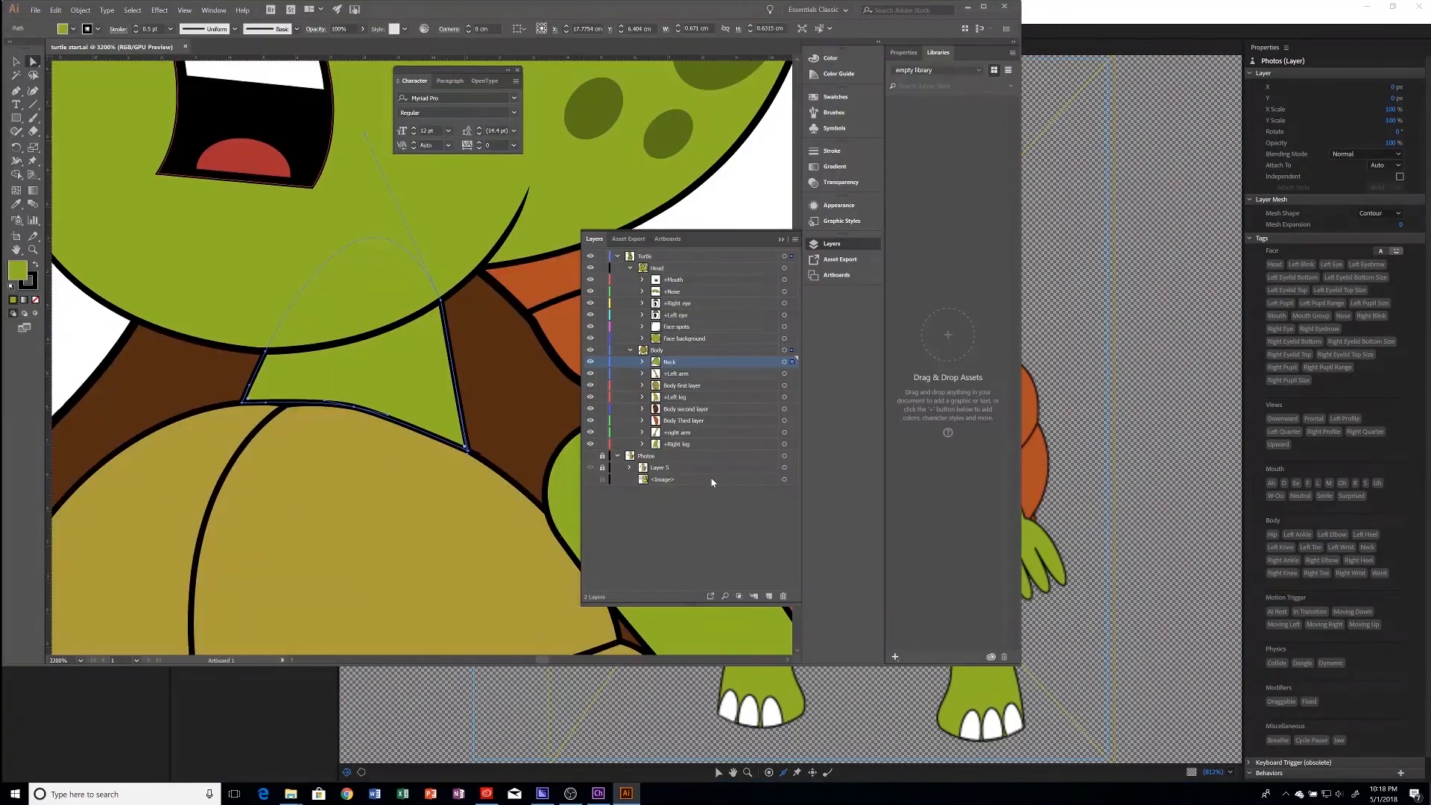
click(602, 455)
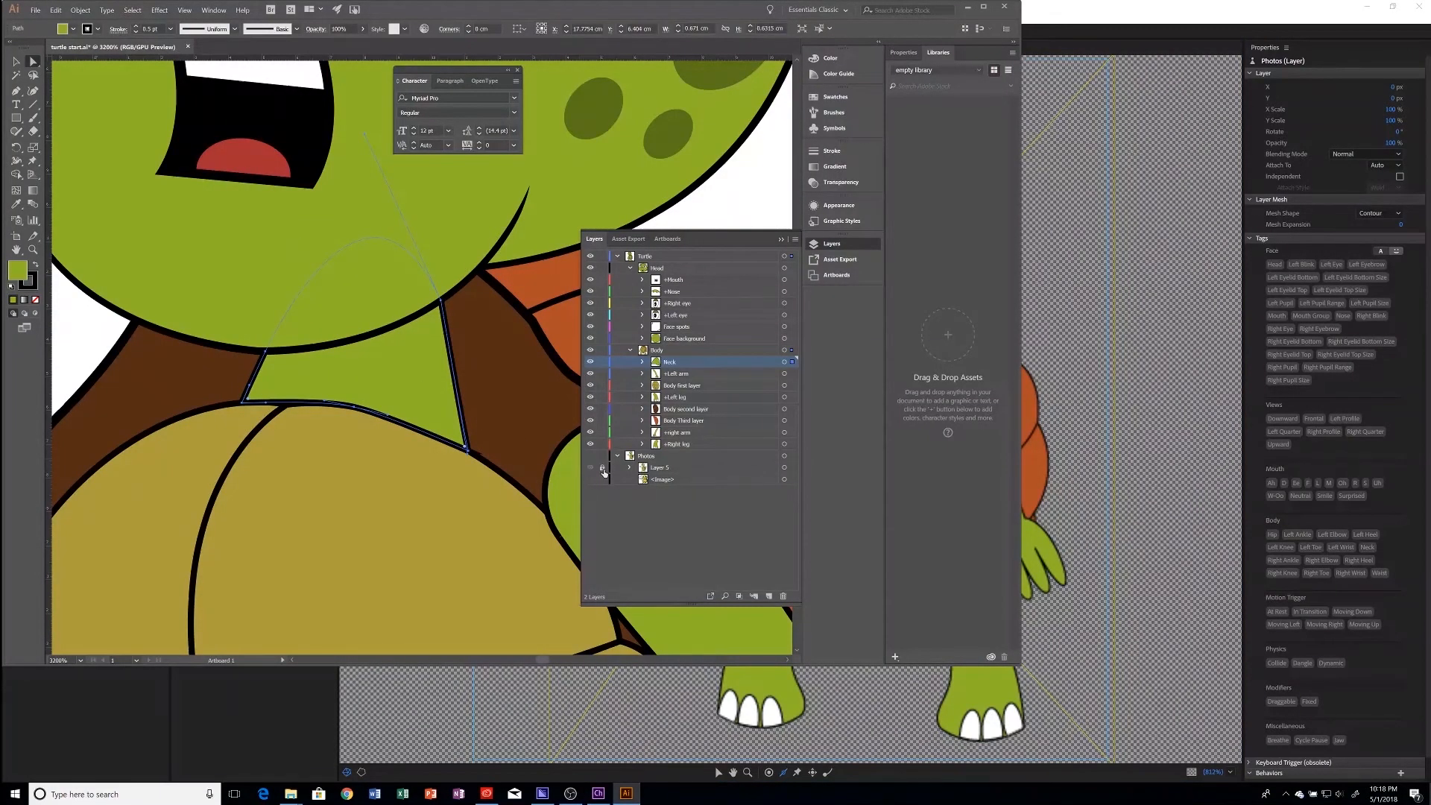
click(590, 455)
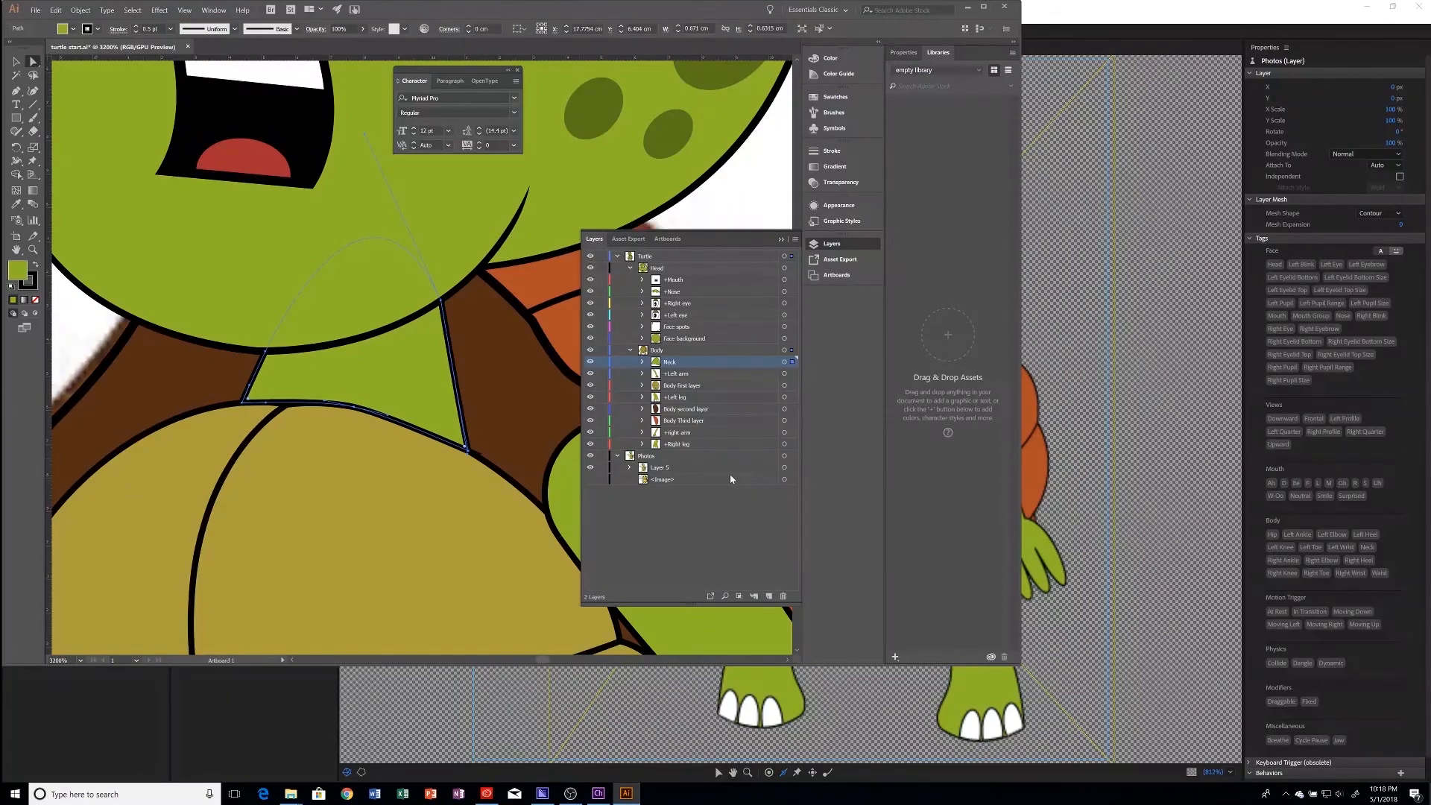
click(784, 455)
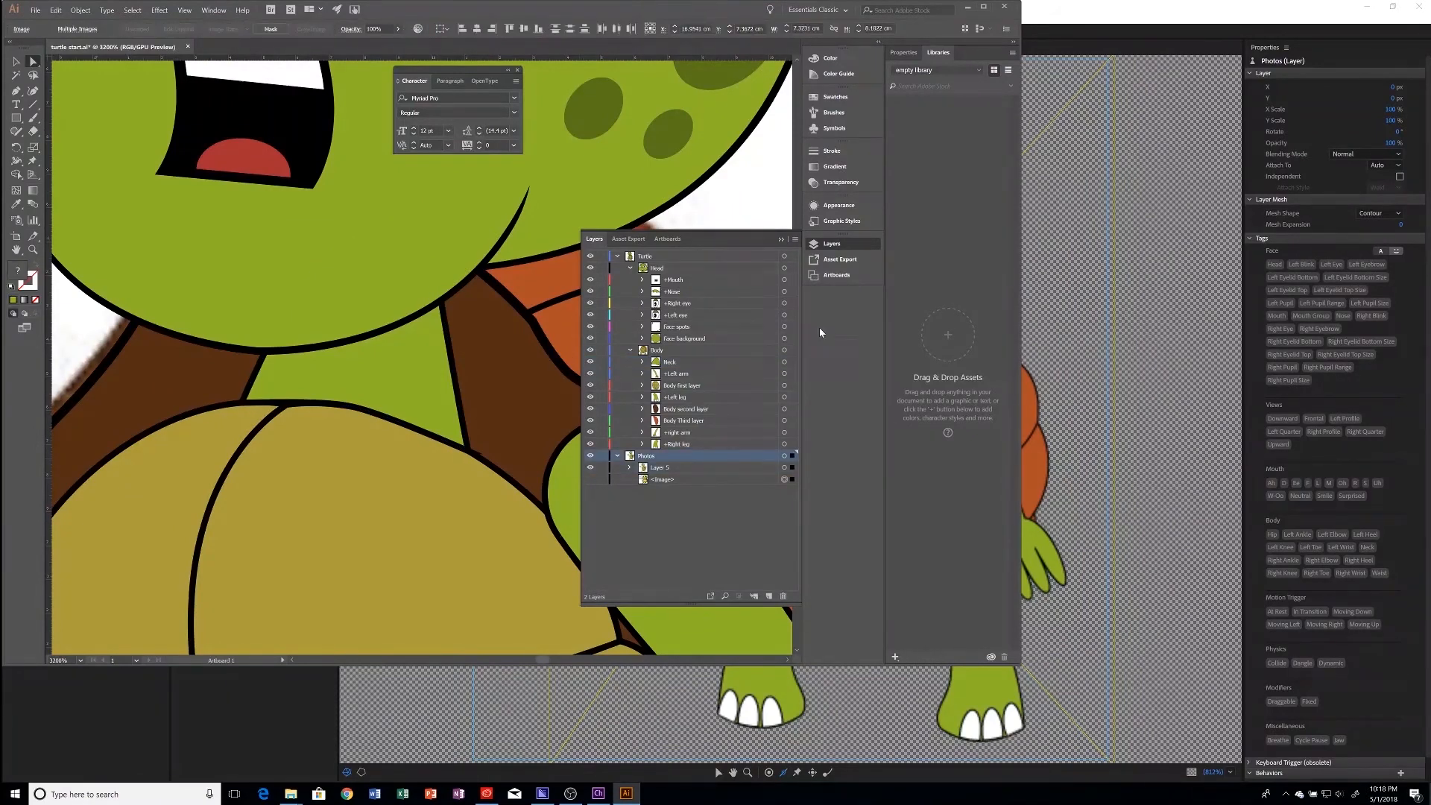
click(796, 240)
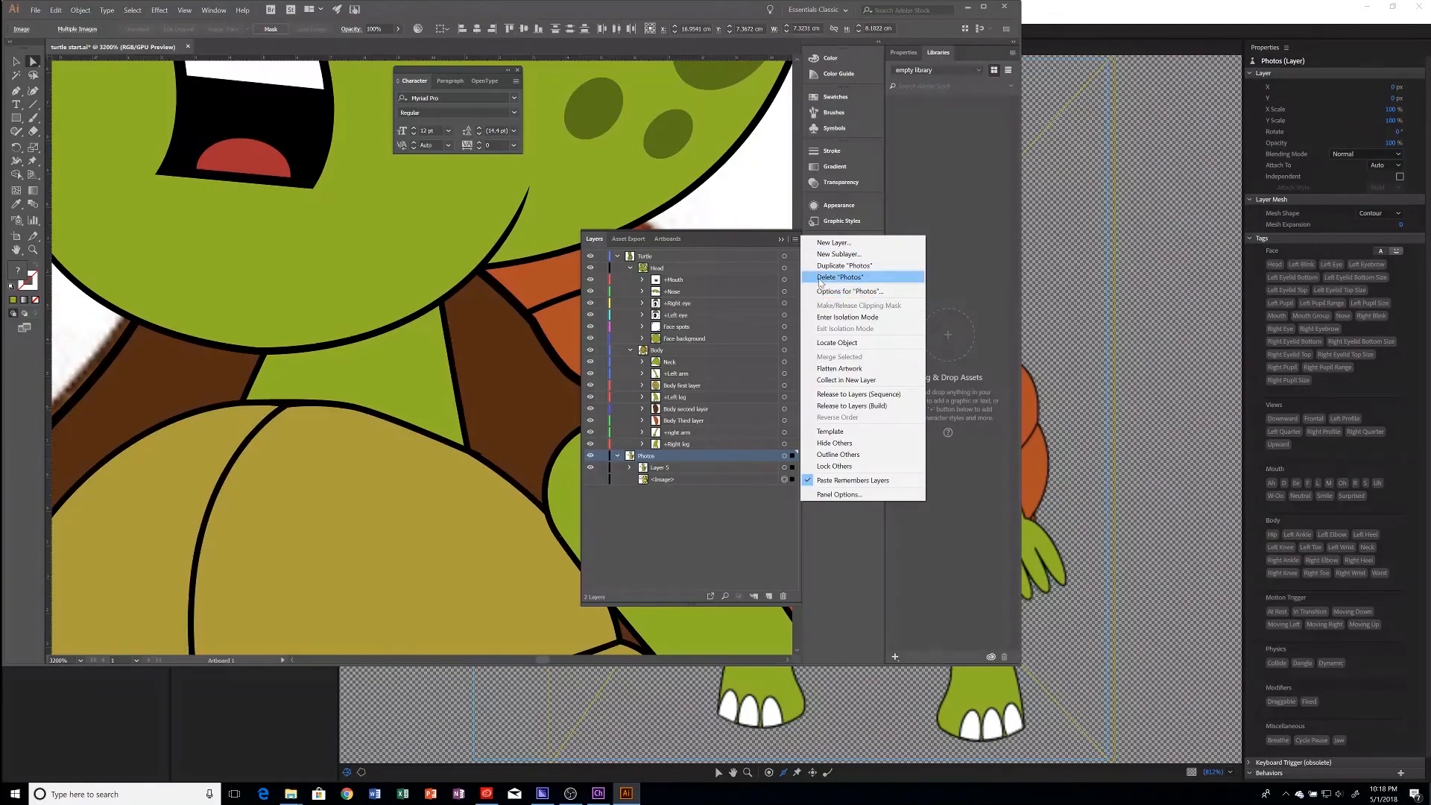
click(820, 279)
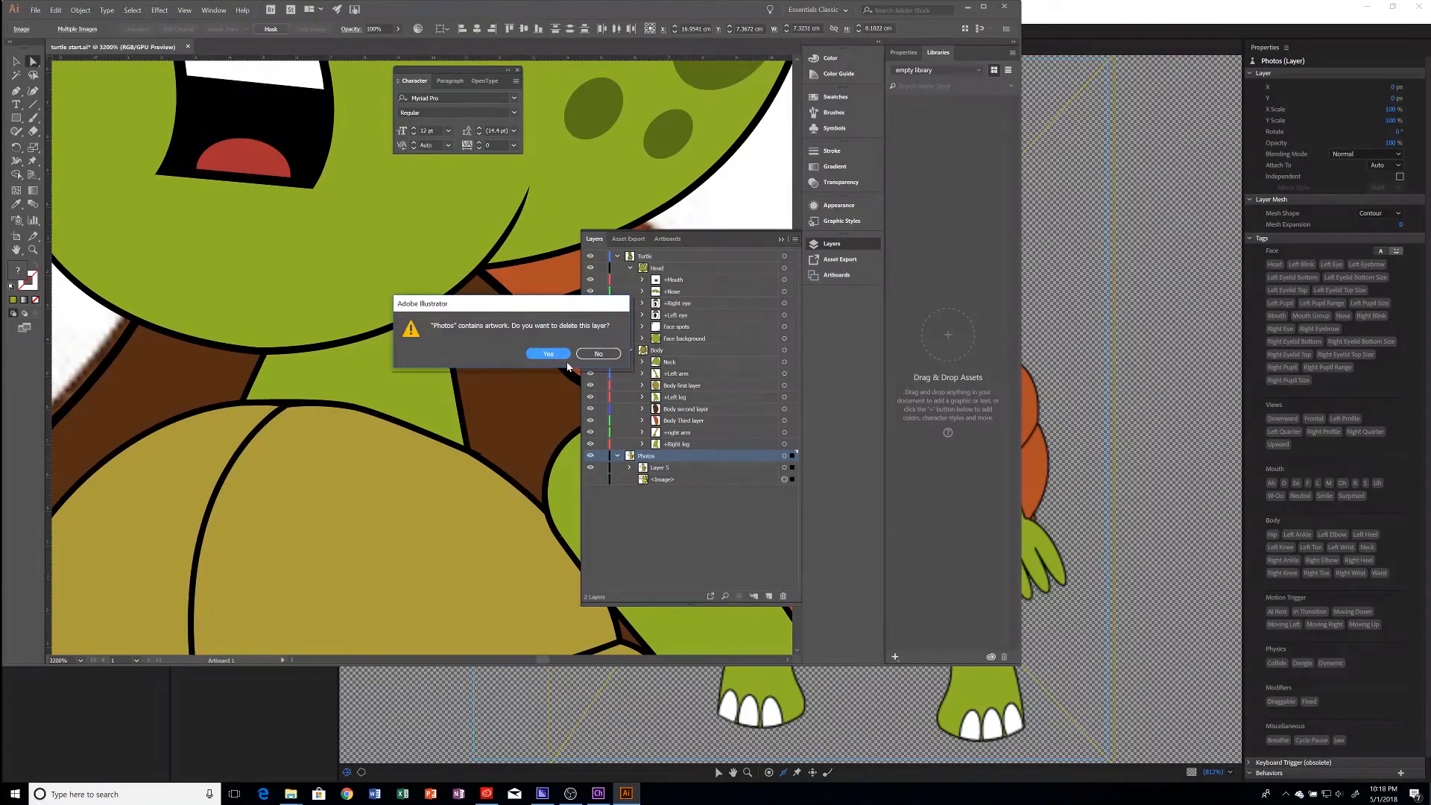
click(549, 355)
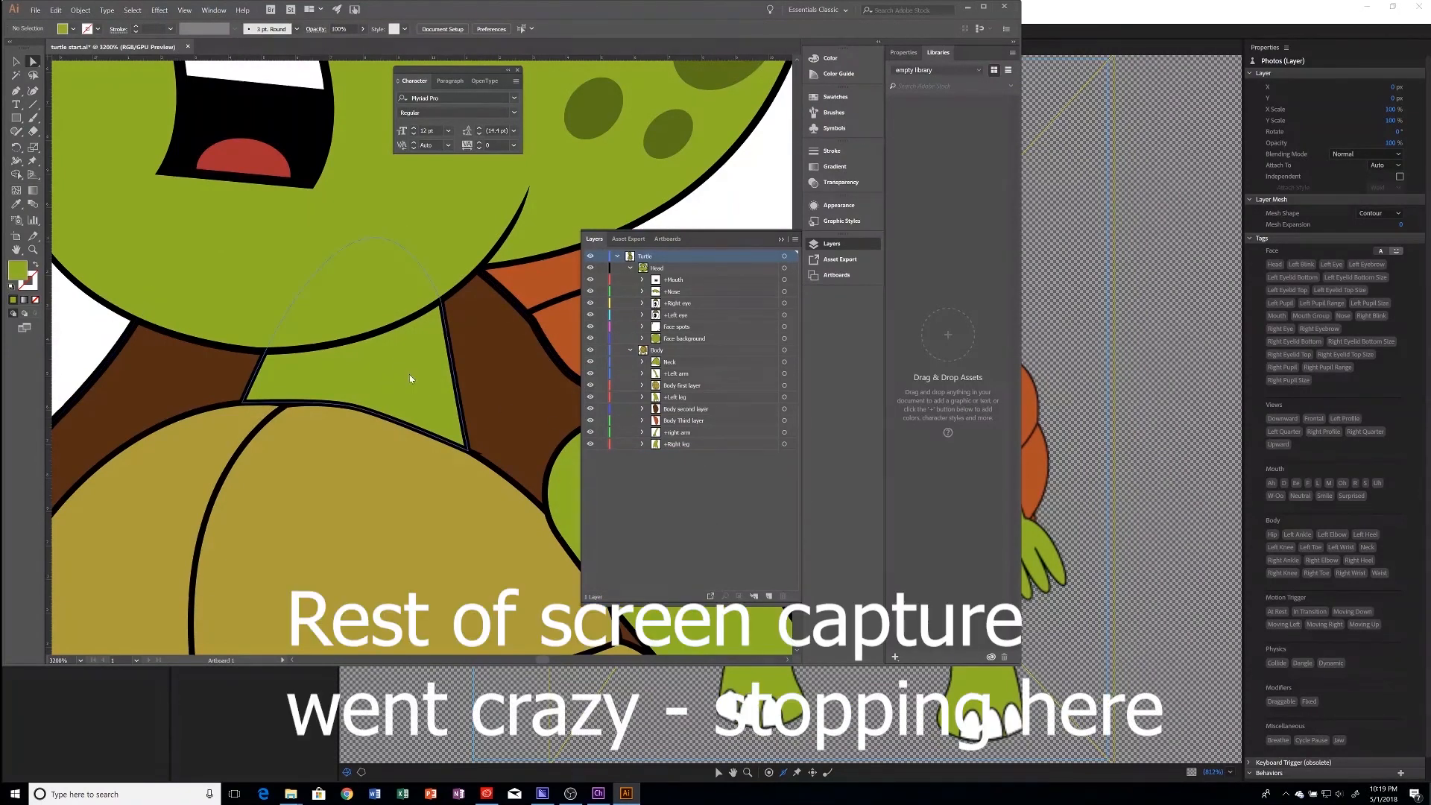
Step: Save the turtle artwork in Illustrator and switch to the turtle puppet scene in Character Animator's Record workspace
key(alt+Tab)
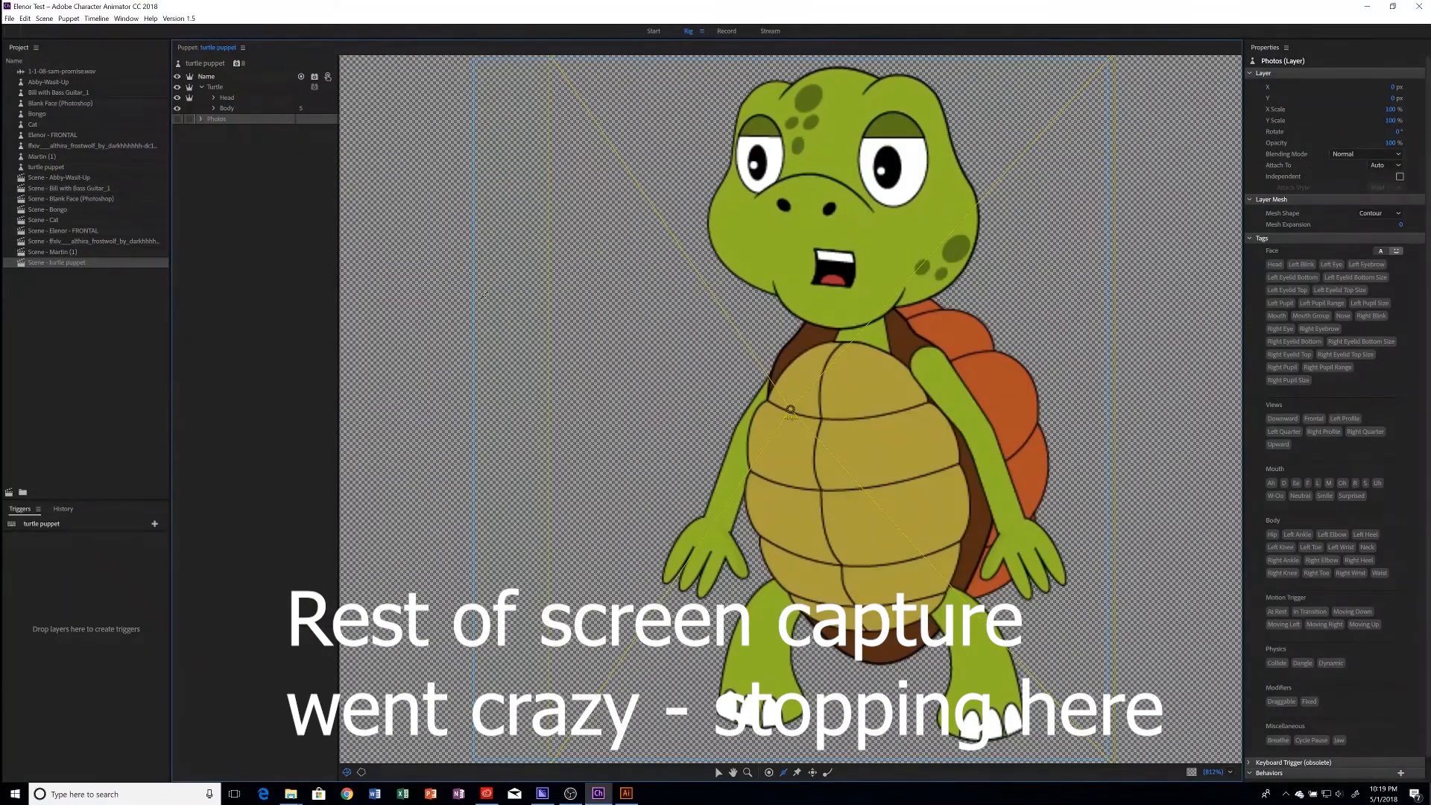
key(alt+Tab)
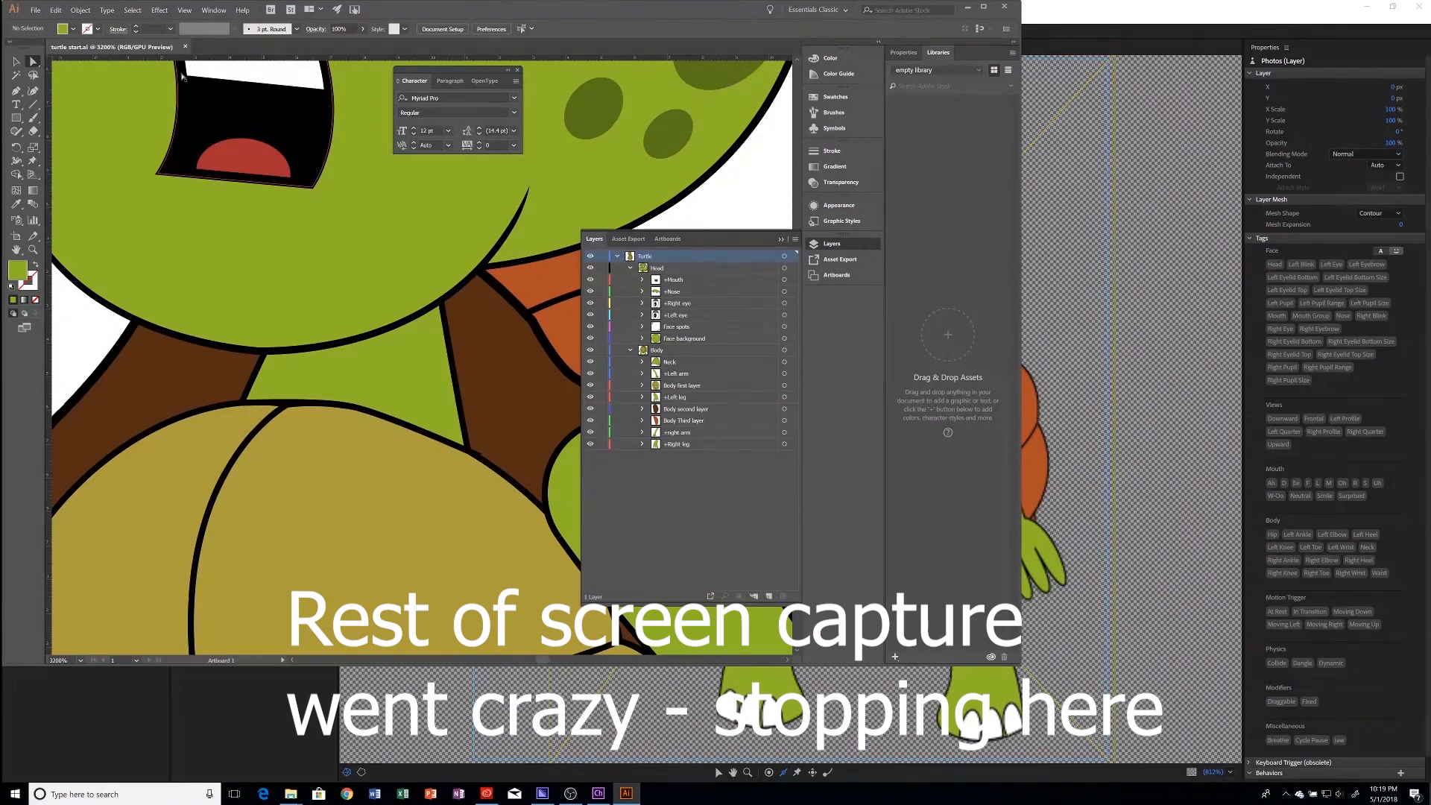
key(alt+Tab)
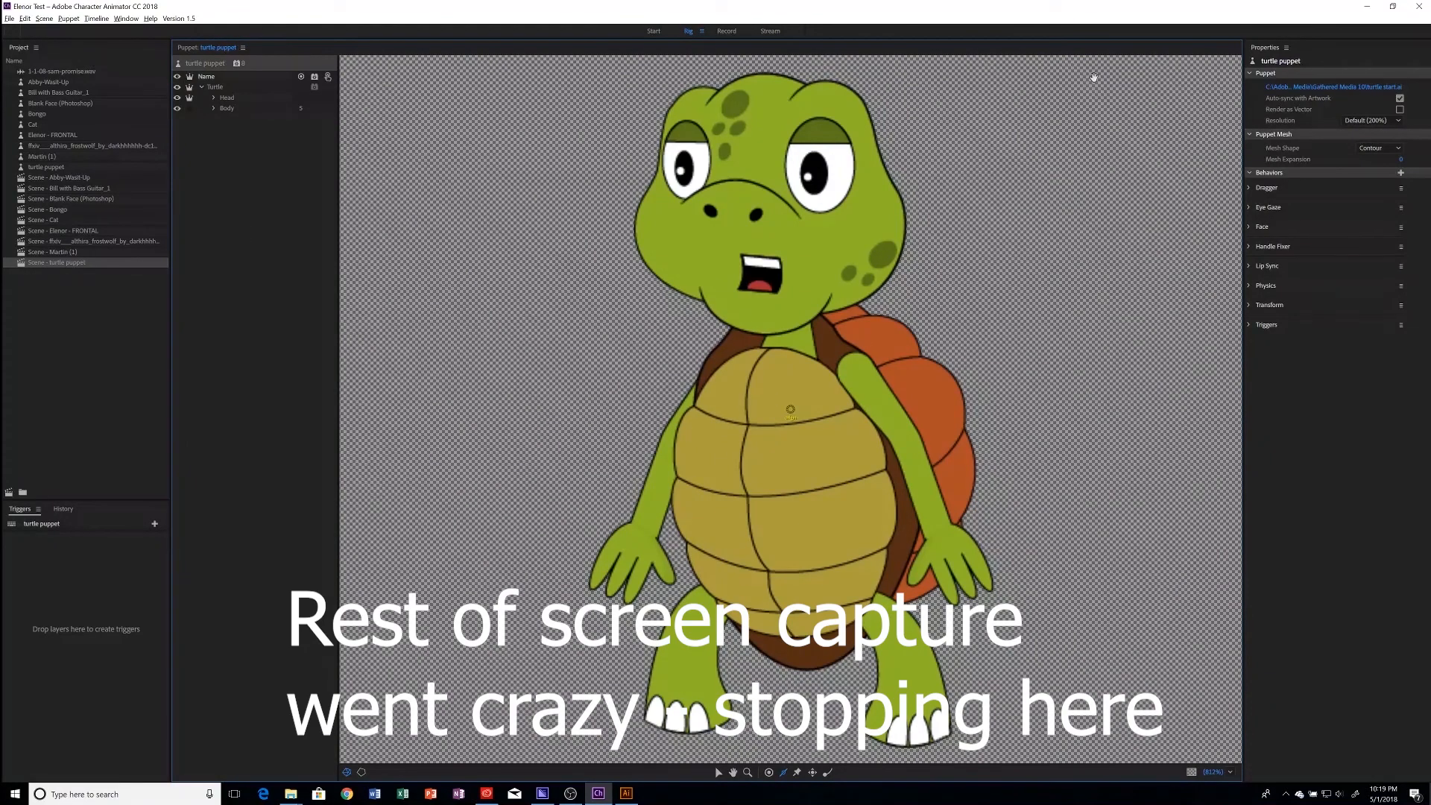
click(722, 33)
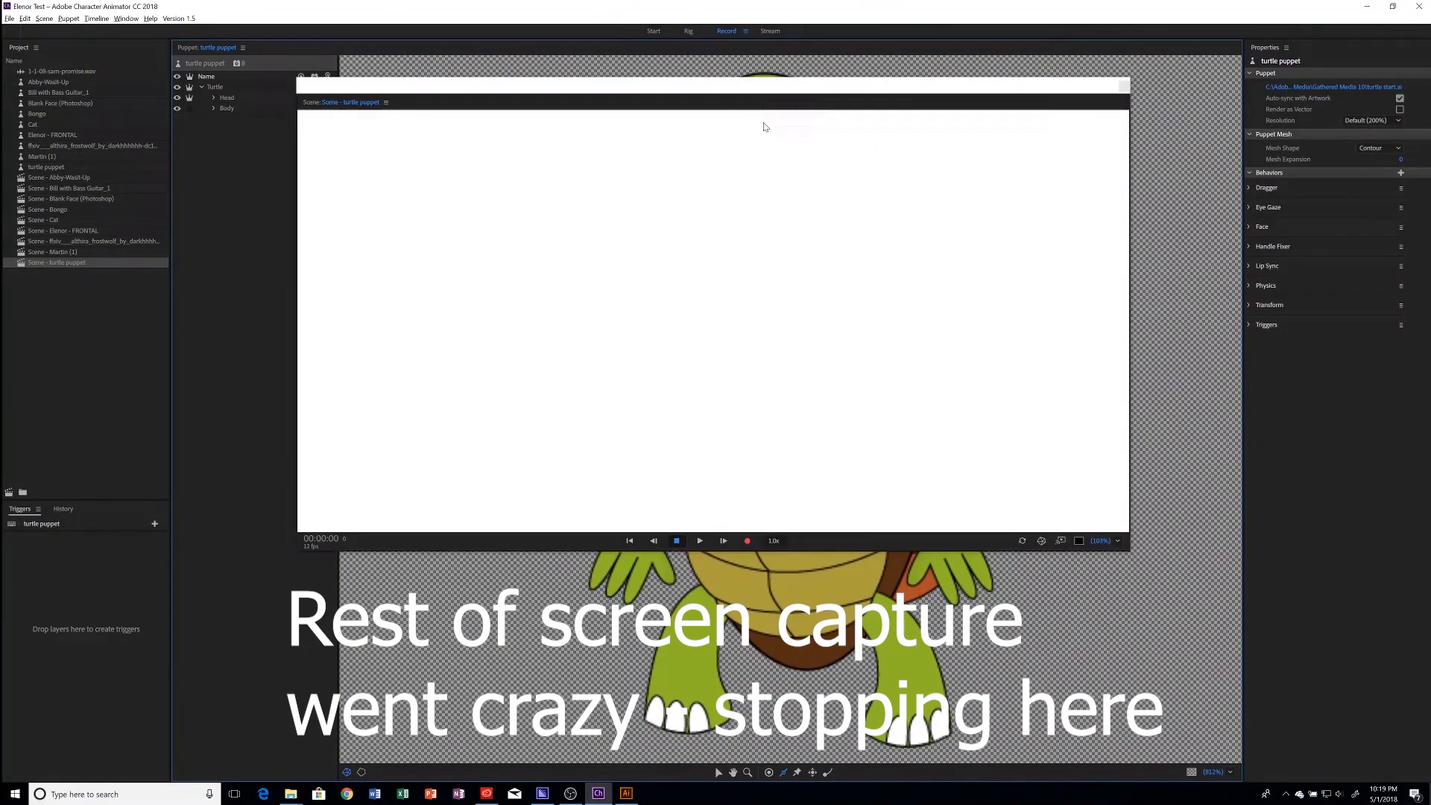